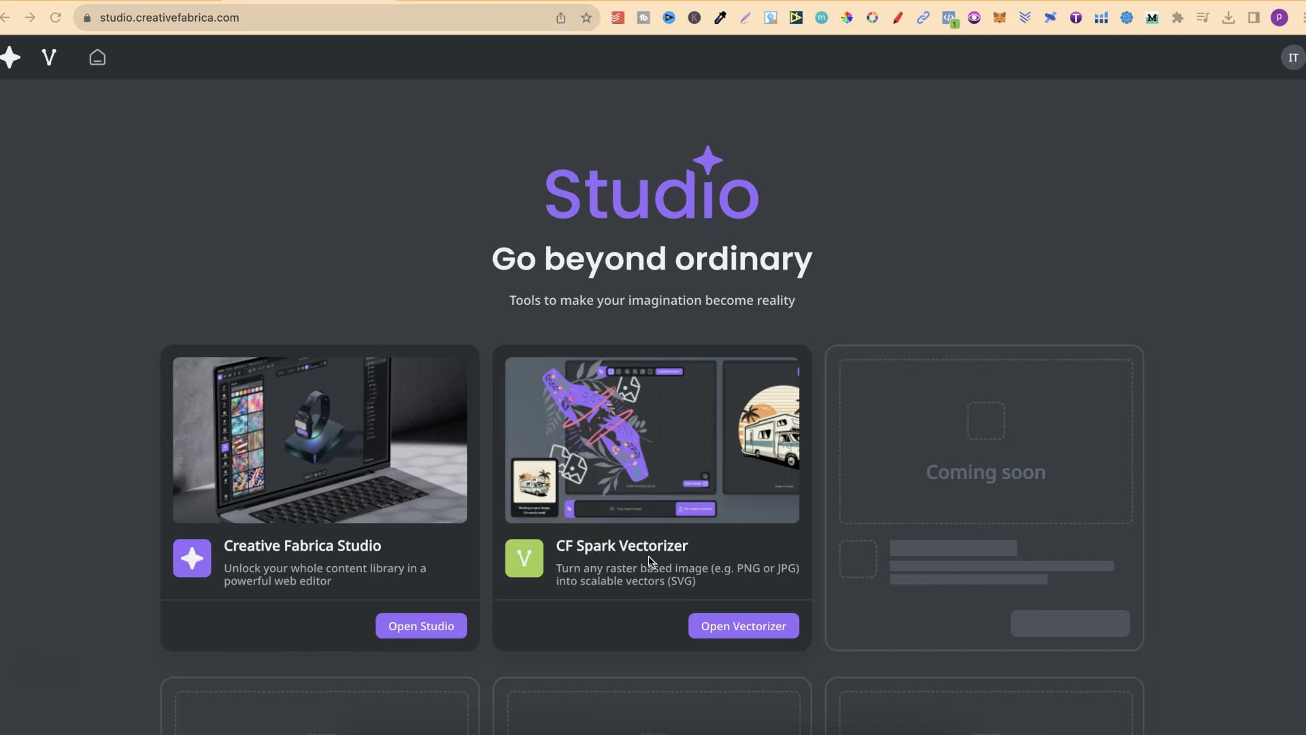
Step: Go back to the Studio home page and browse its sections
scroll(1265, 585, down, 4)
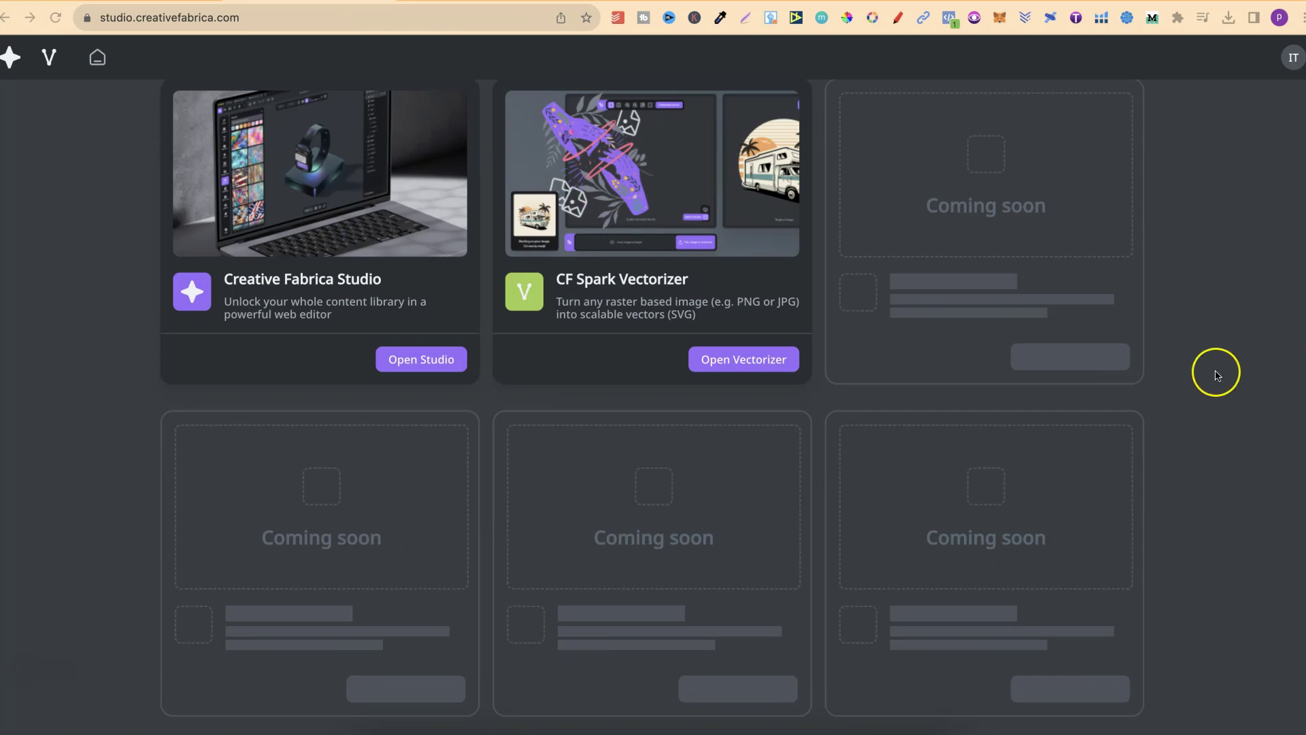
scroll(1218, 375, up, 4)
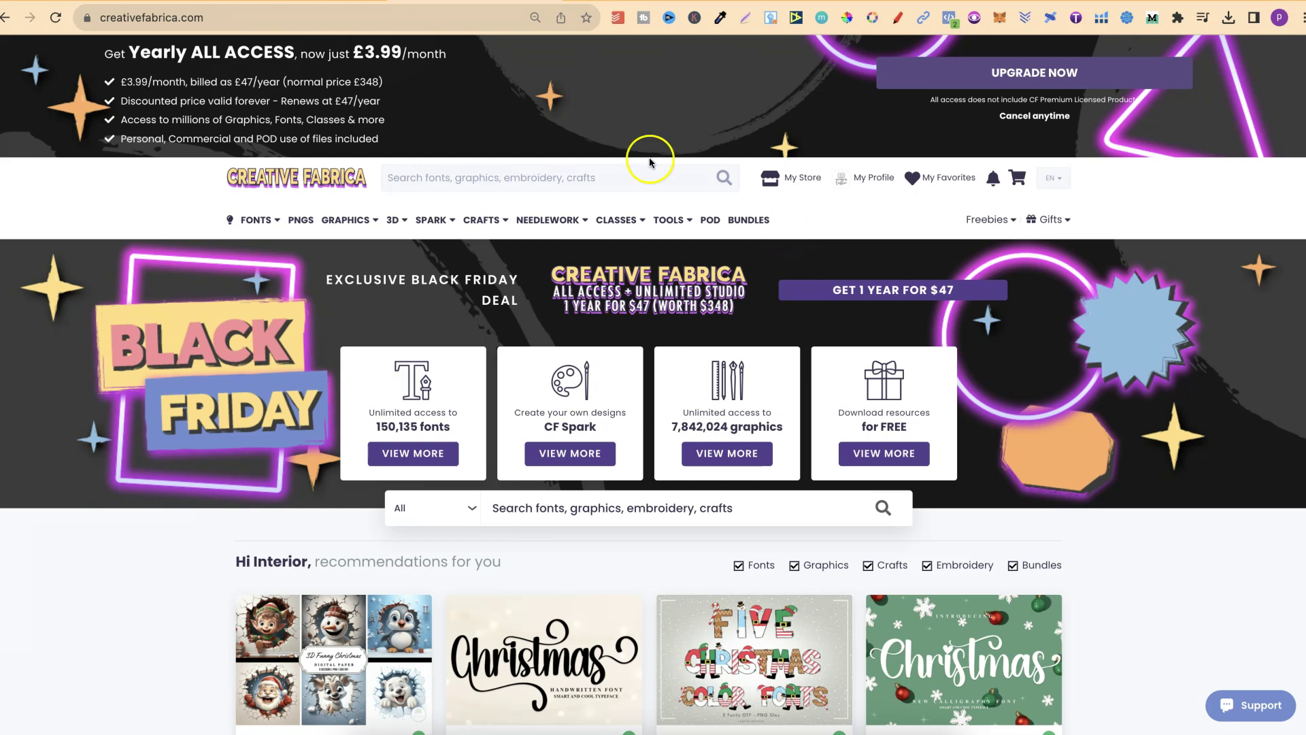
click(350, 7)
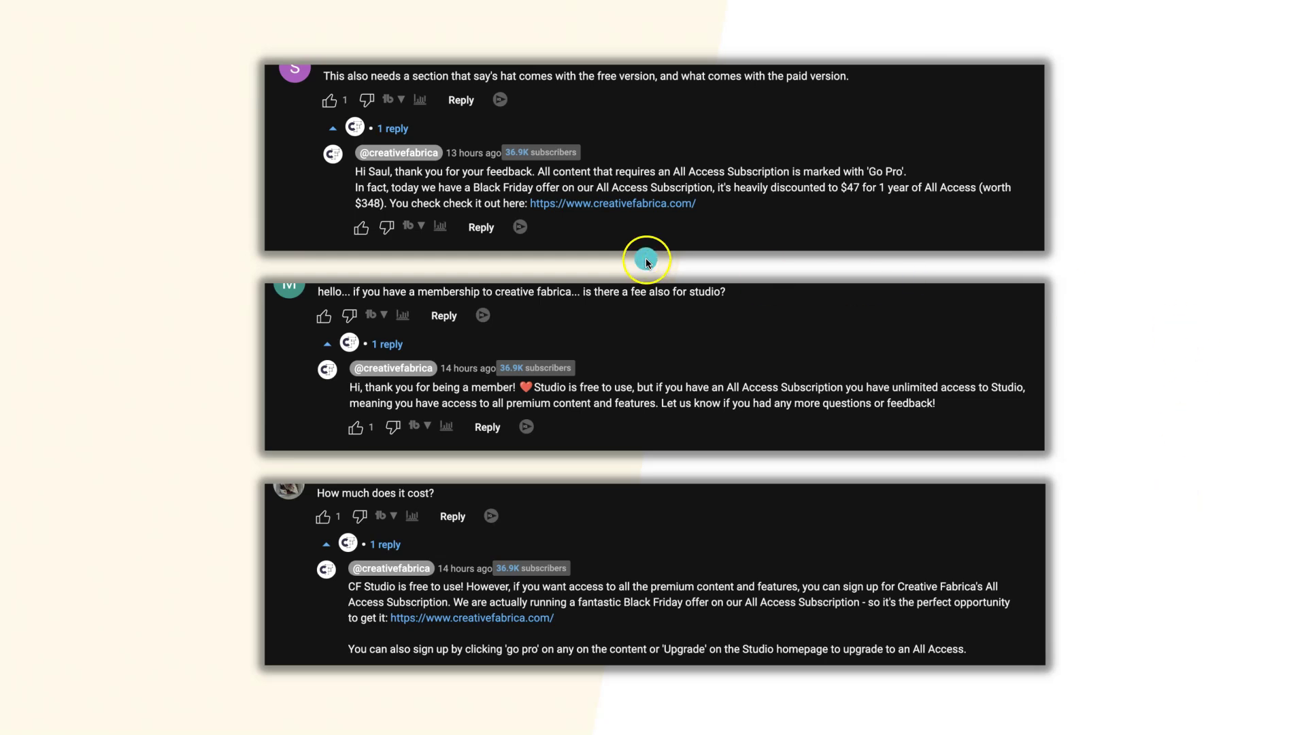
click(496, 99)
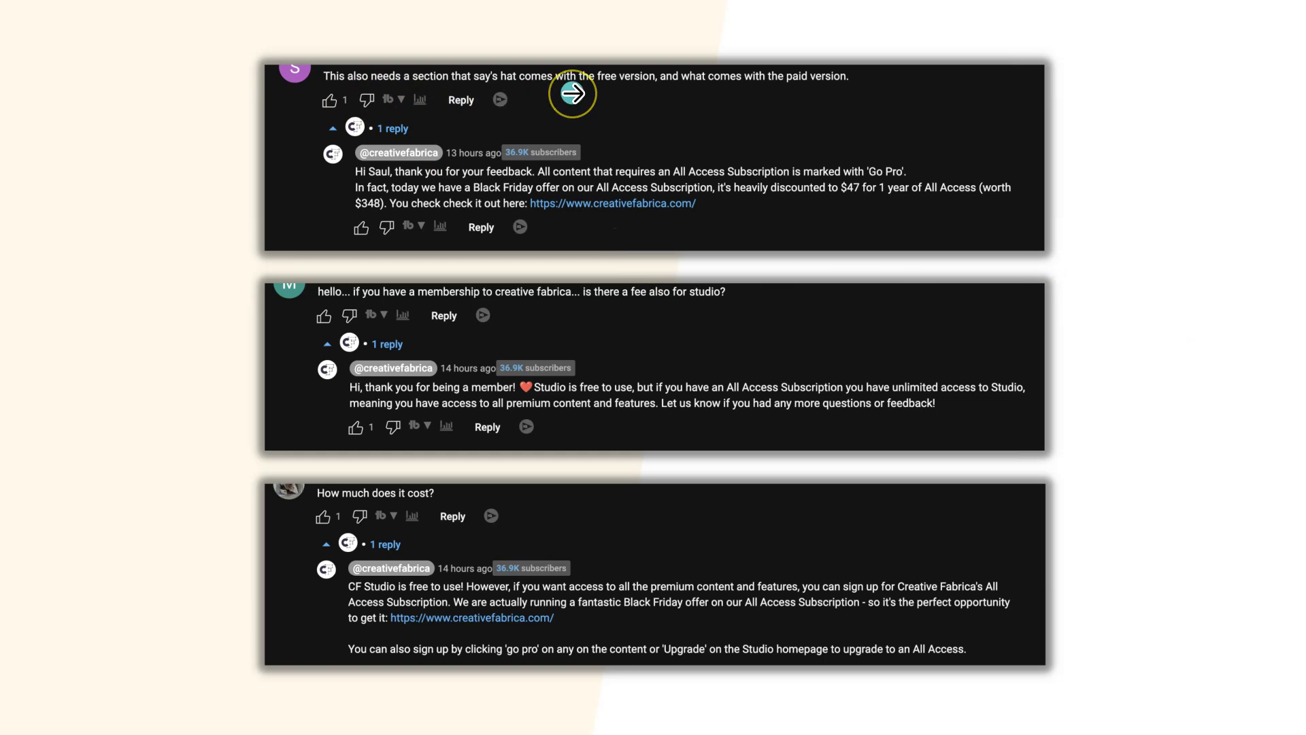
click(670, 140)
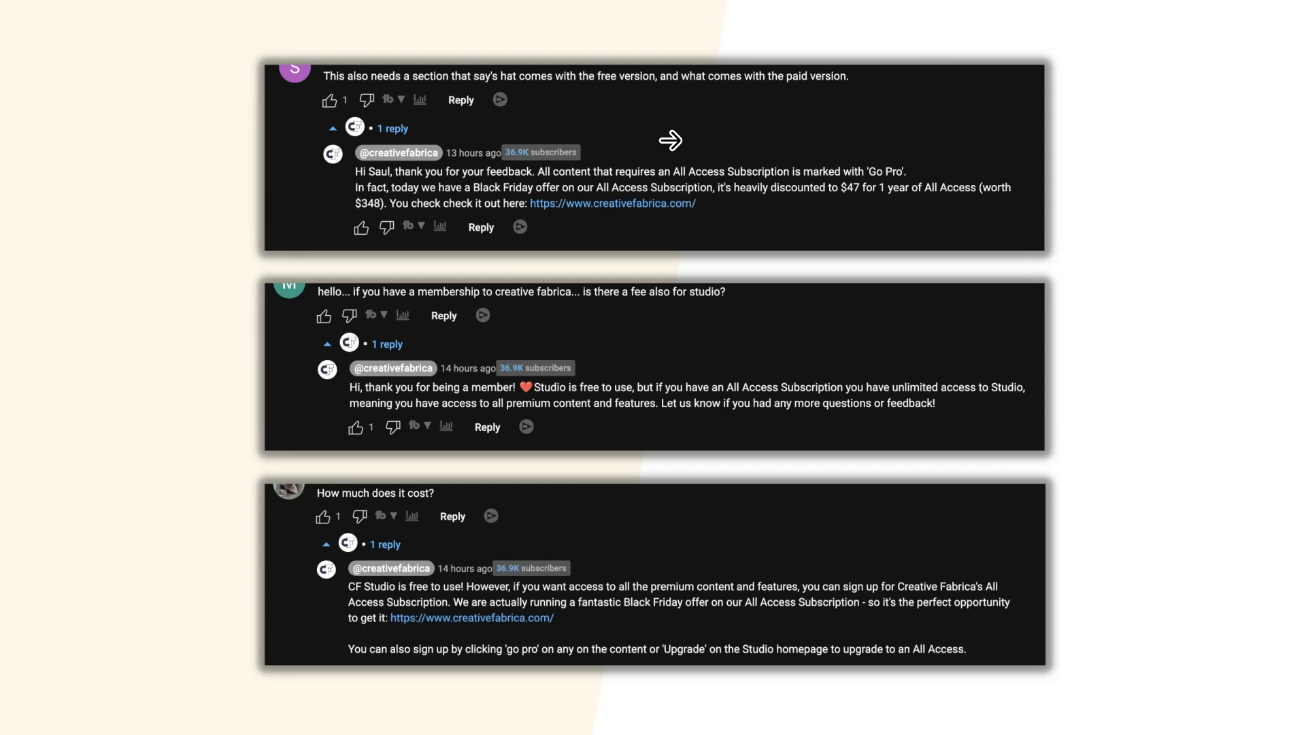
click(670, 140)
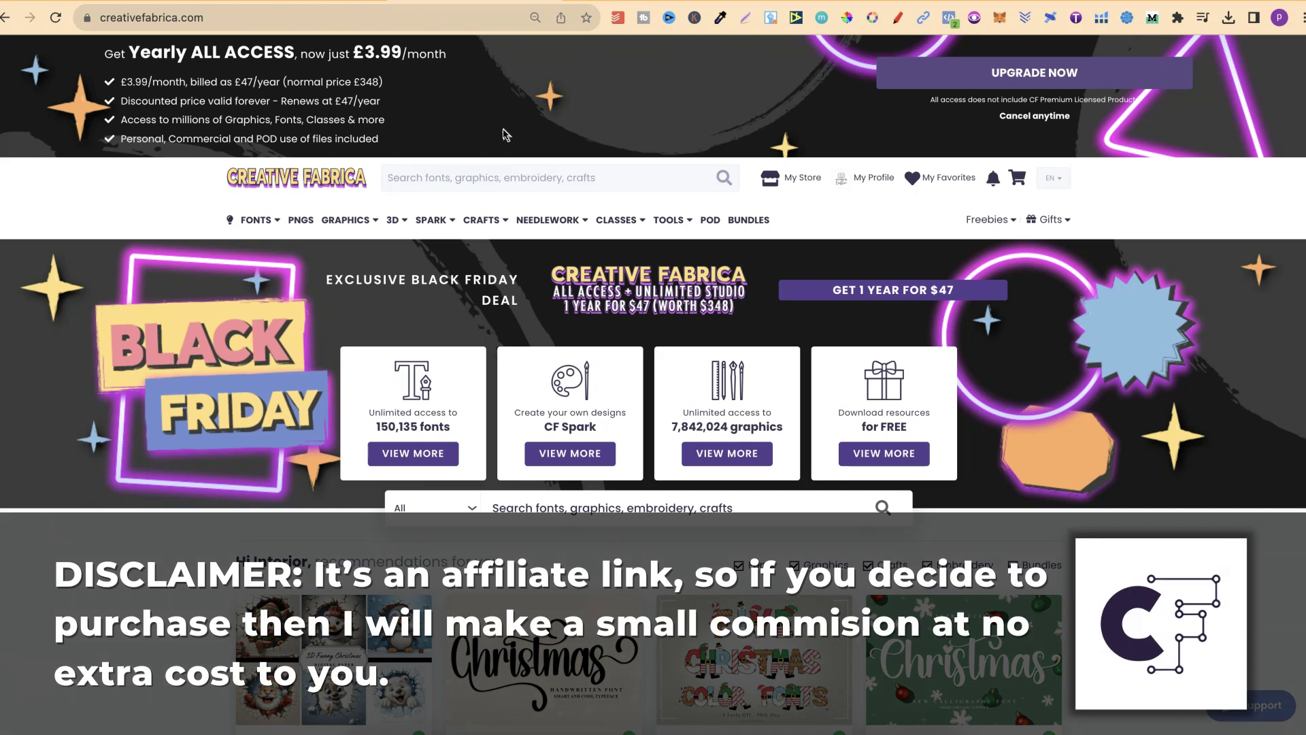
Step: Download the upscaled four-grapefruit Midjourney clipart as a PNG
click(293, 58)
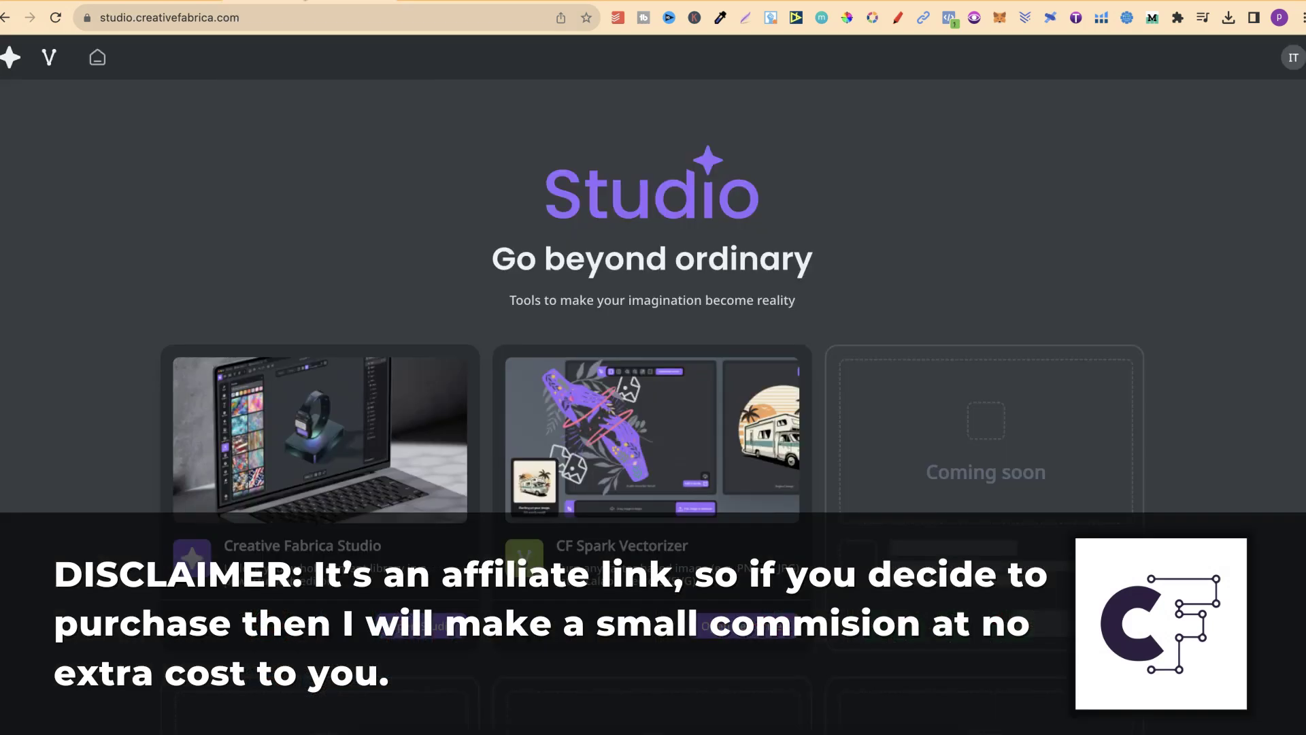
click(948, 201)
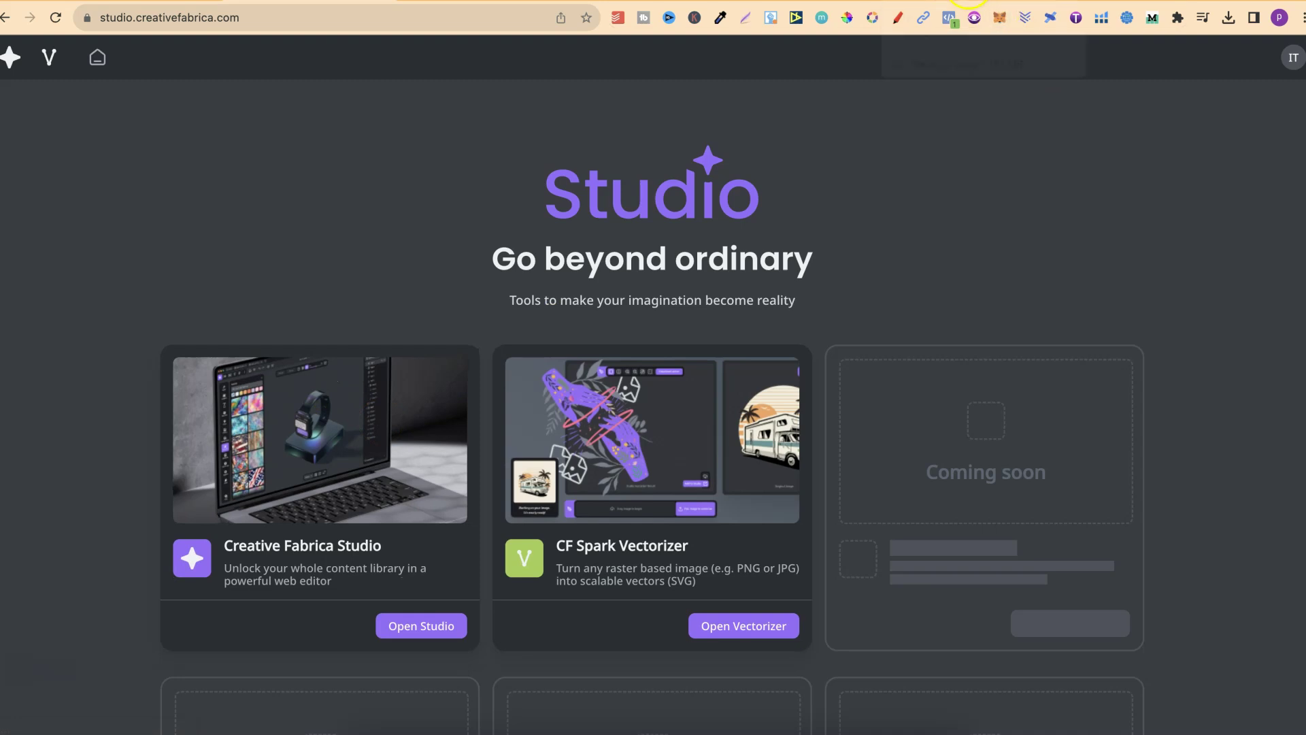
click(969, 1)
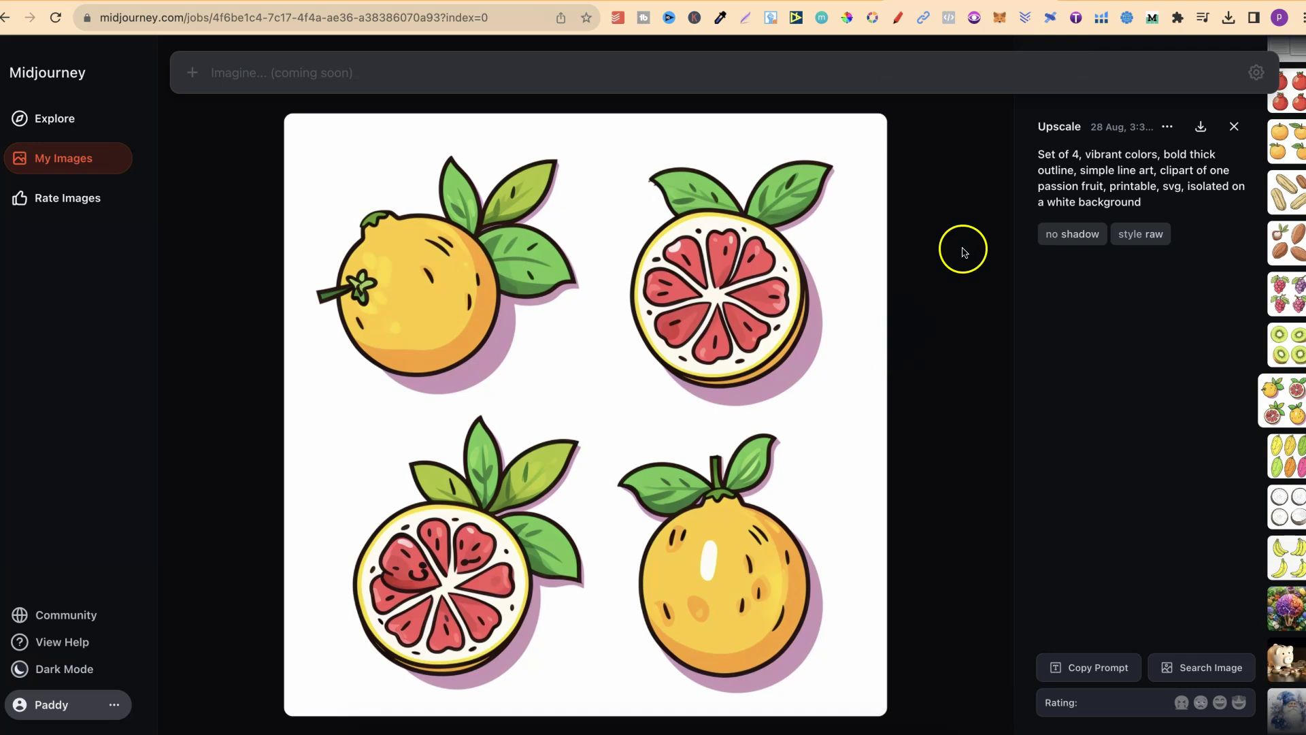
click(1202, 126)
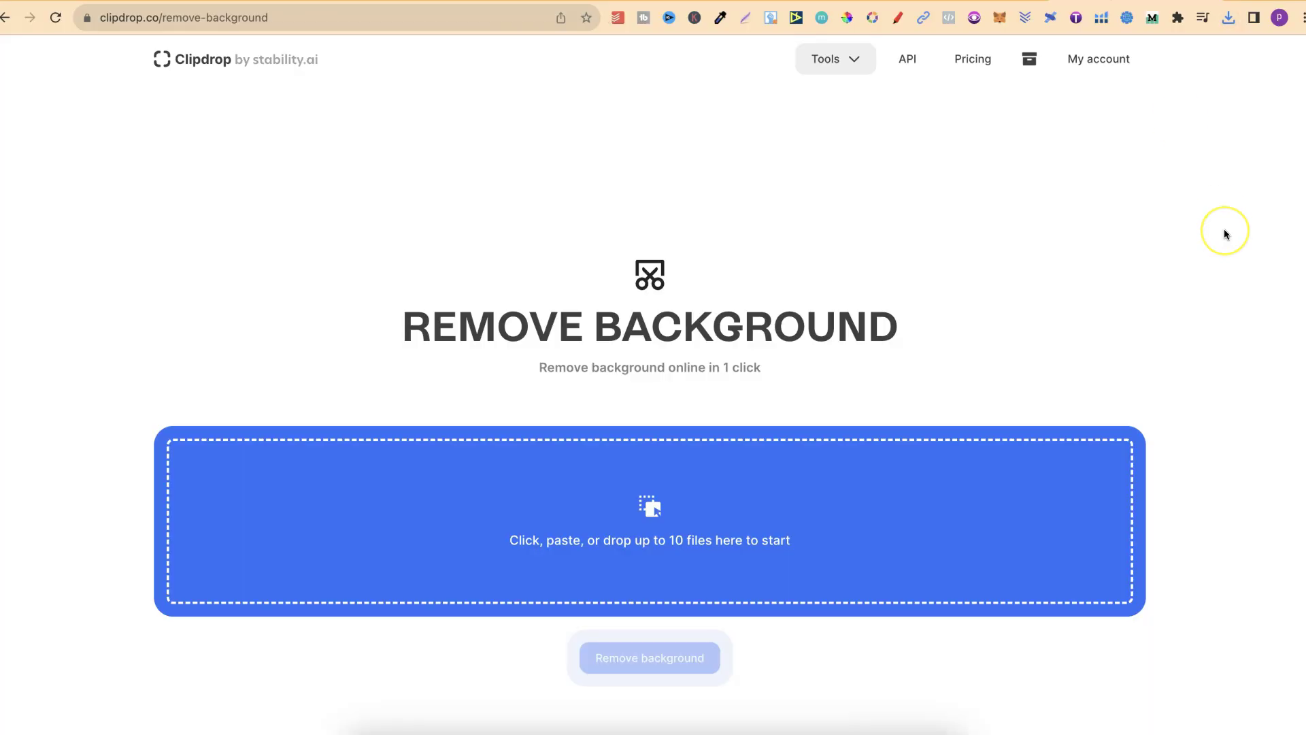
Step: Strip the grapefruit PNG's background in Clipdrop, save the transparent file, and return to Studio
click(1228, 17)
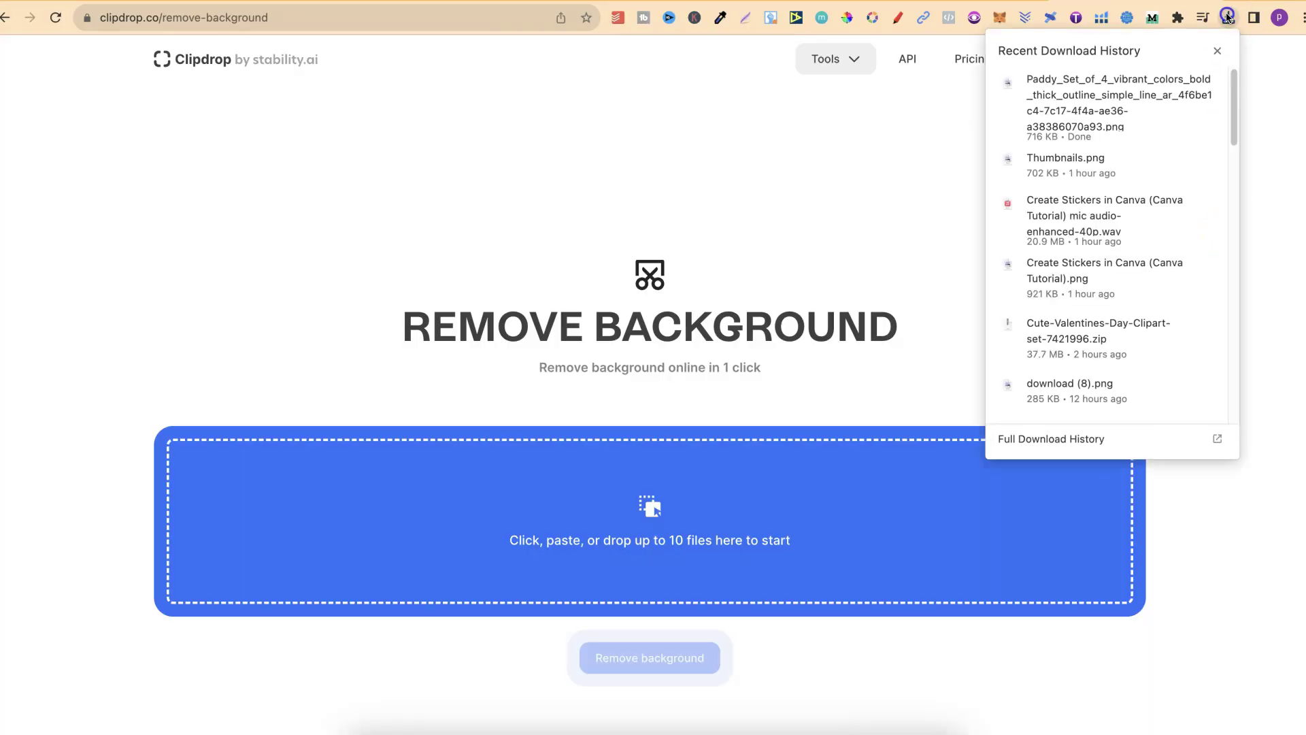
drag(1119, 78, 592, 451)
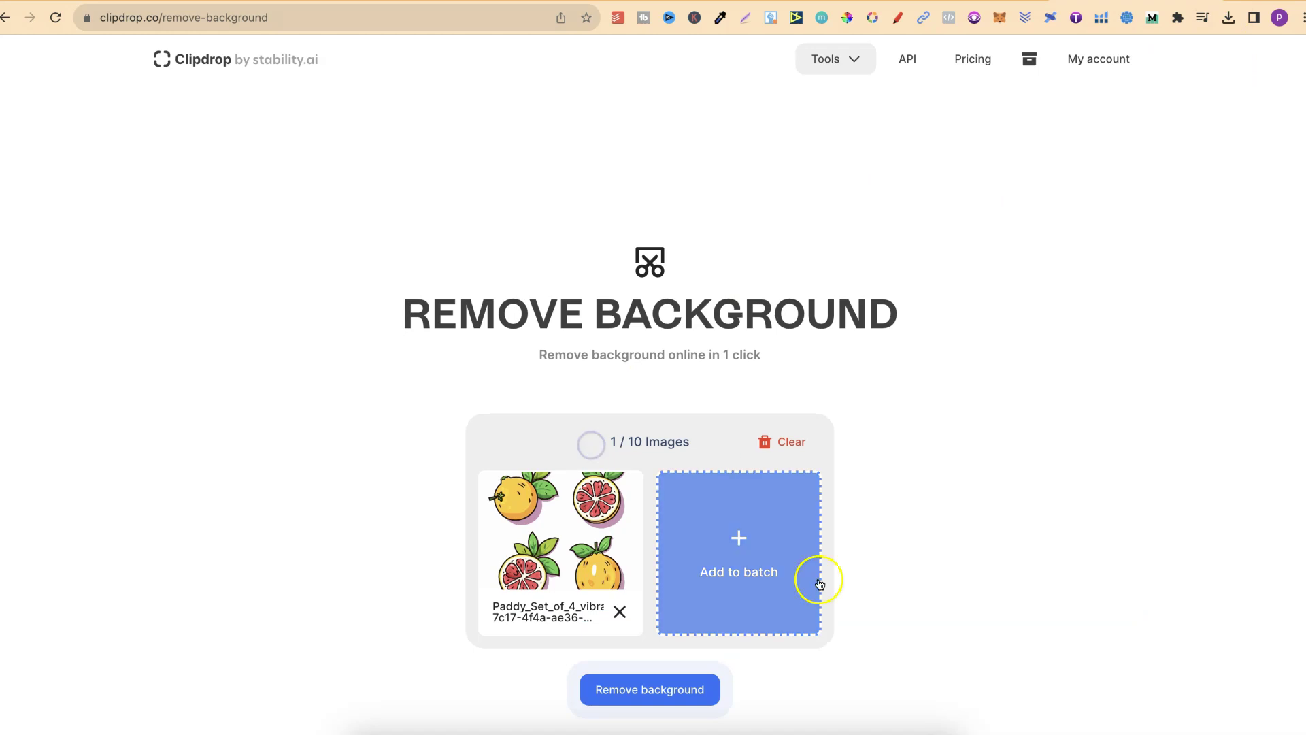
click(654, 693)
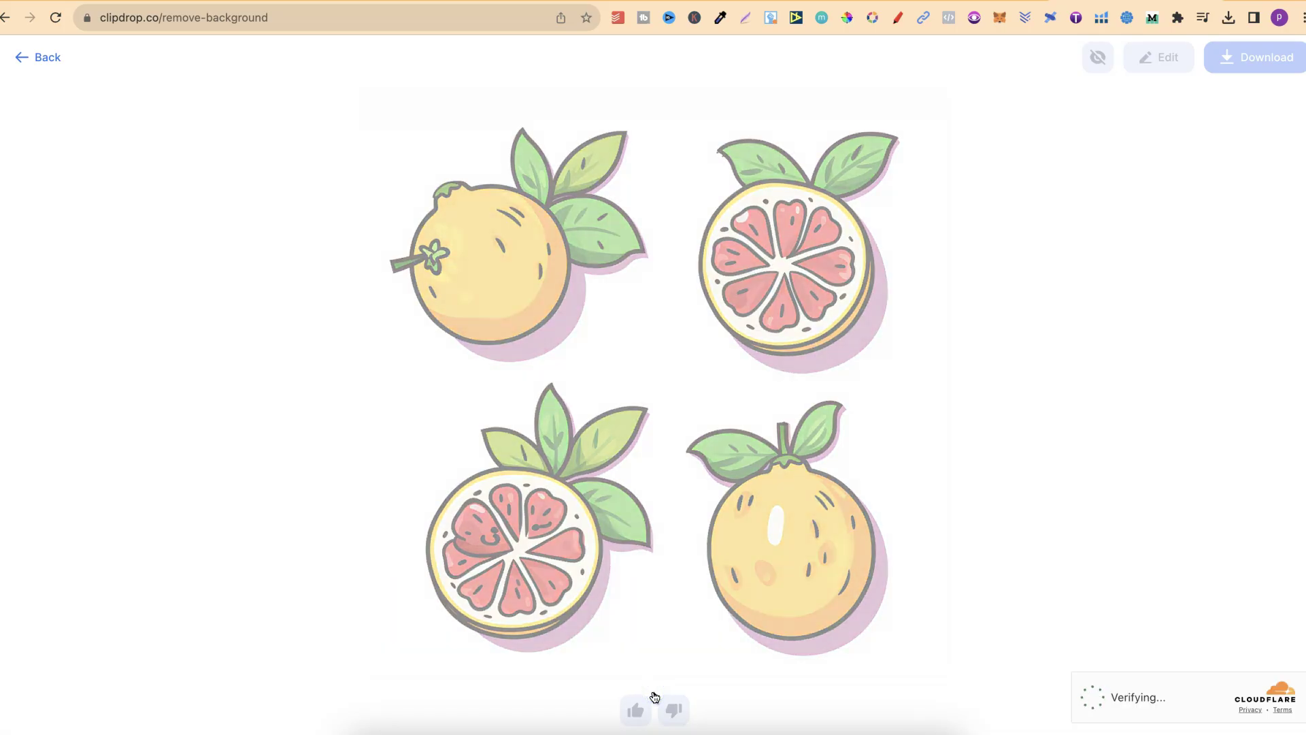
click(1250, 57)
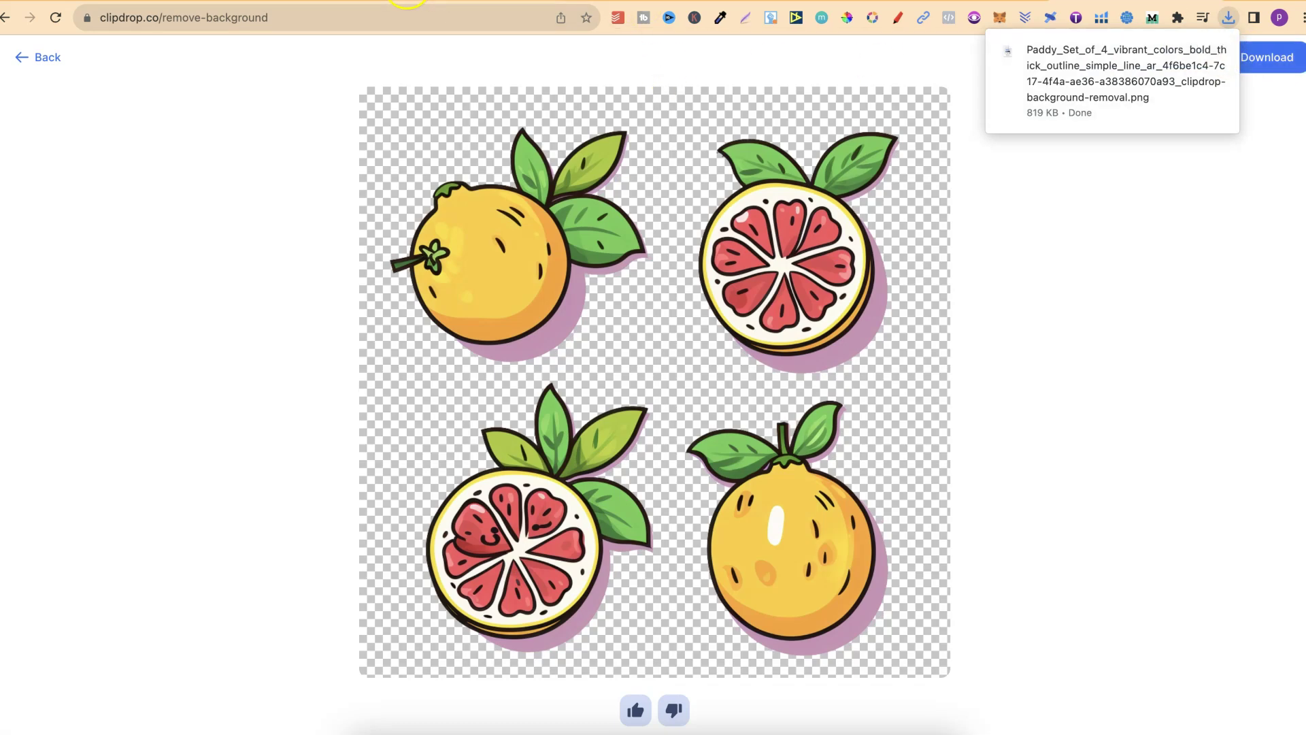
click(544, 3)
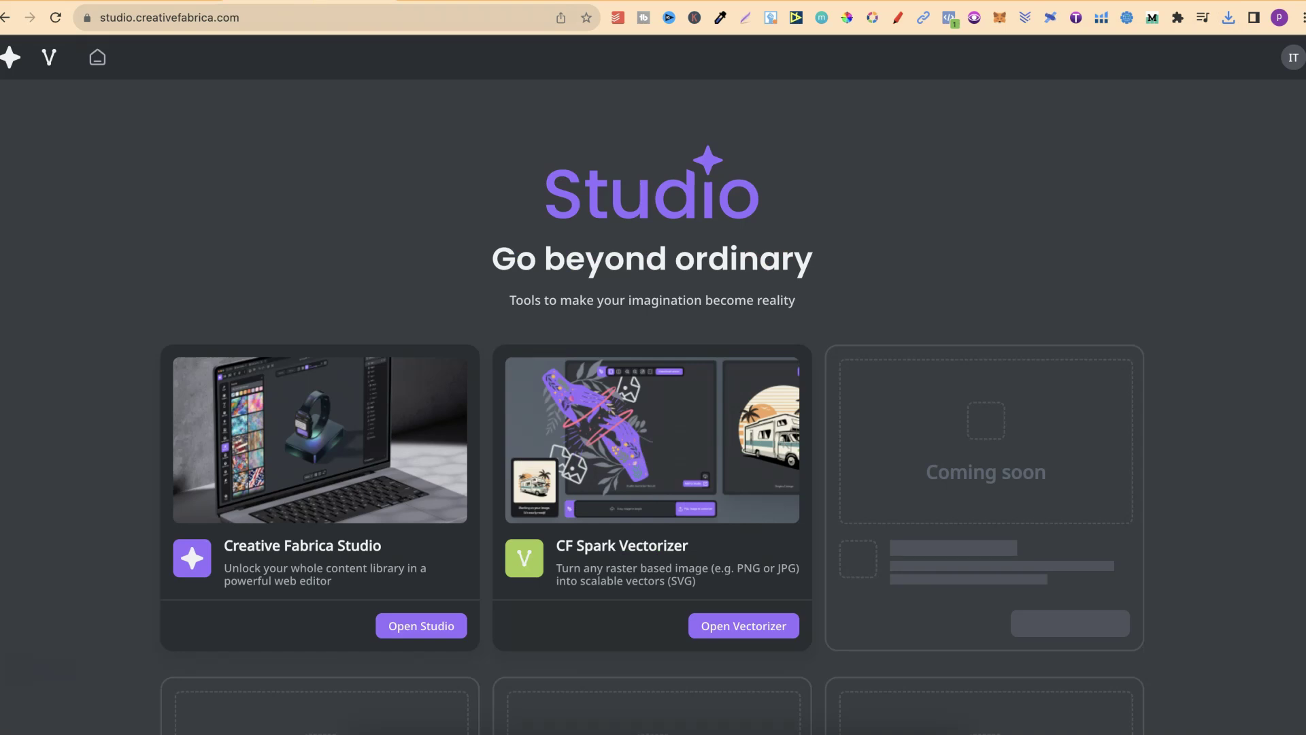
key(ctrl+Tab)
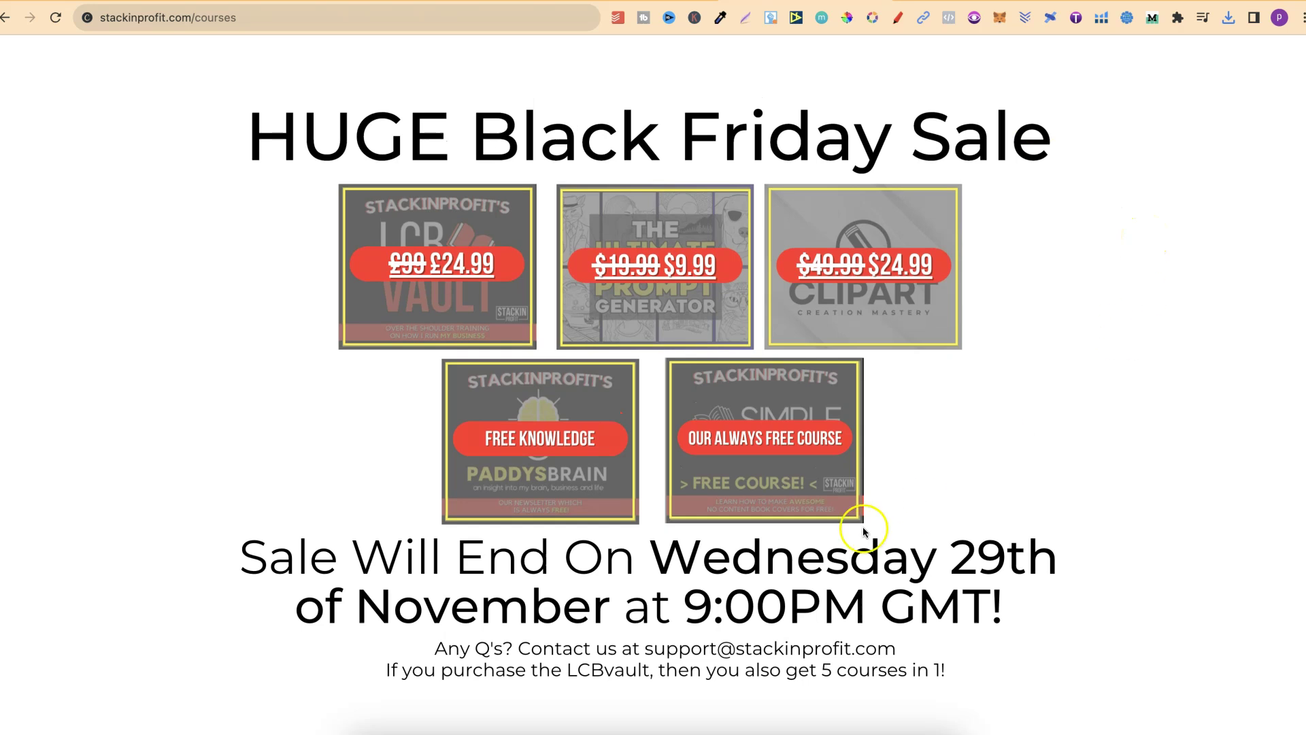
drag(649, 556, 1037, 606)
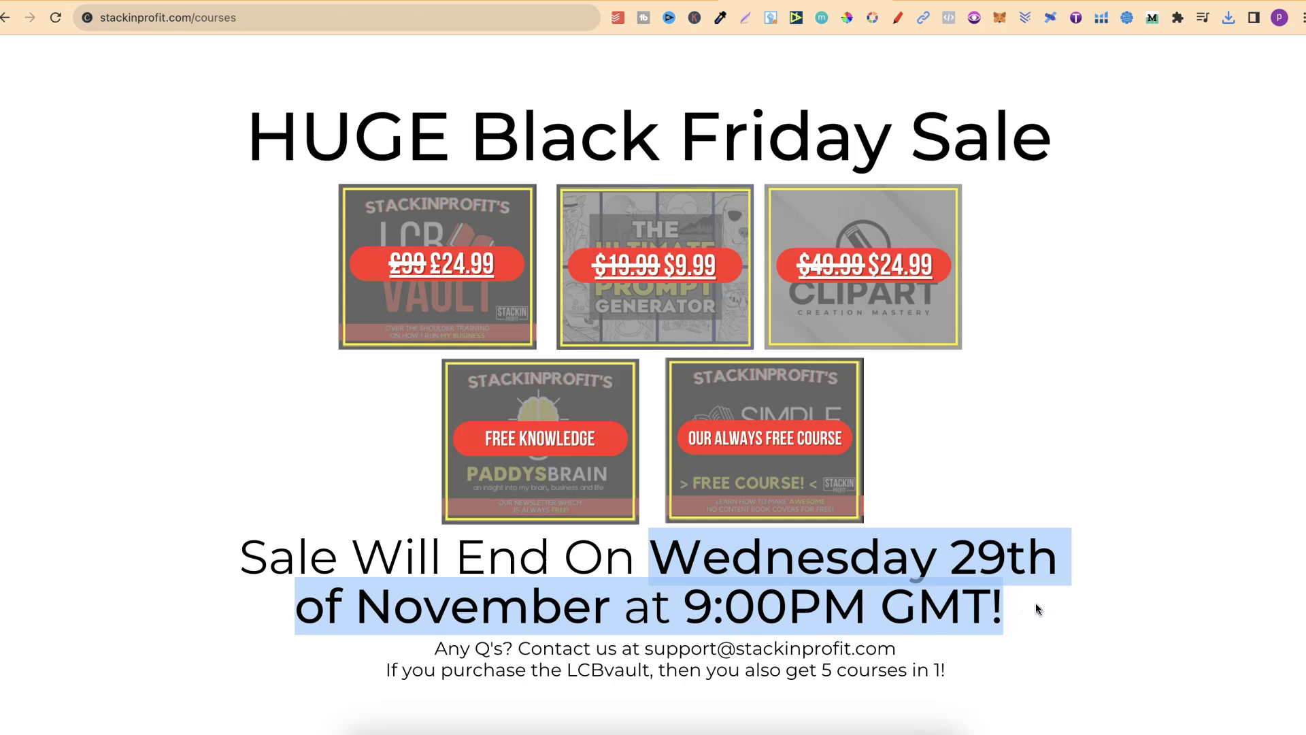
click(1035, 426)
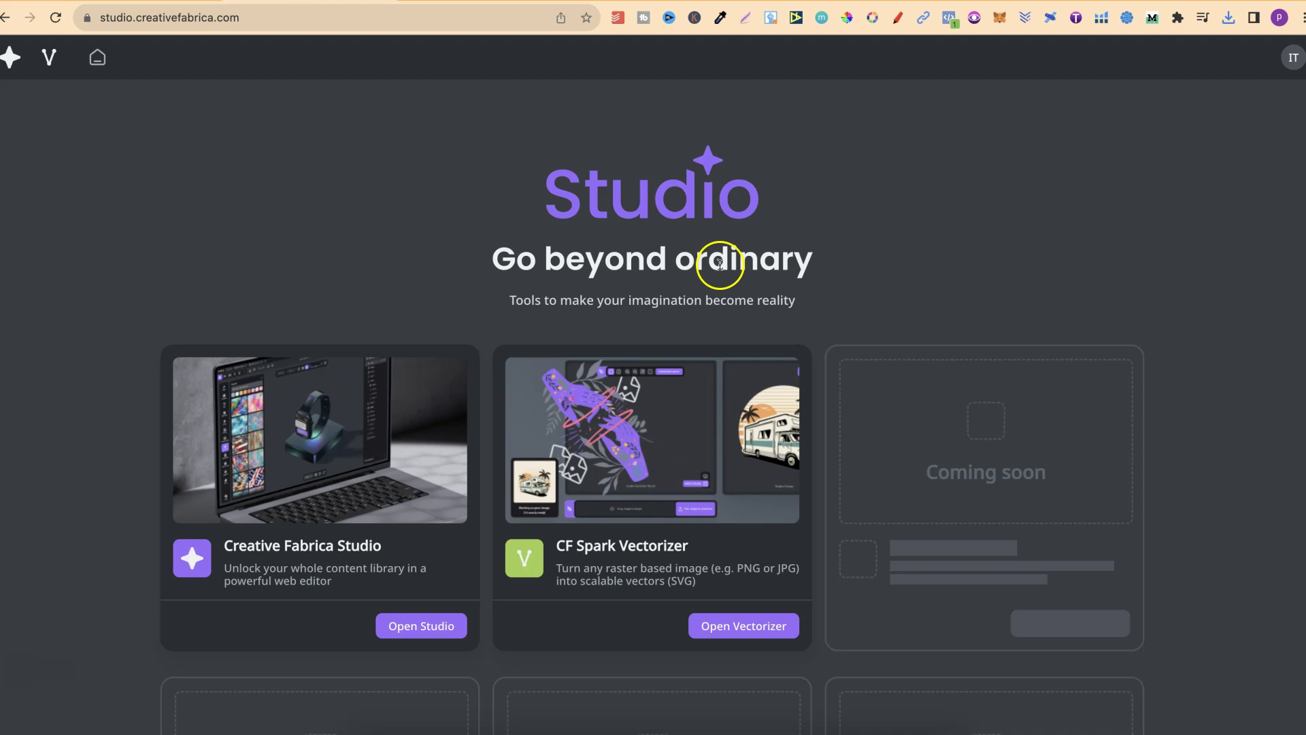
Step: Upload the background-free grapefruit PNG into the CF Spark Vectorizer
click(671, 452)
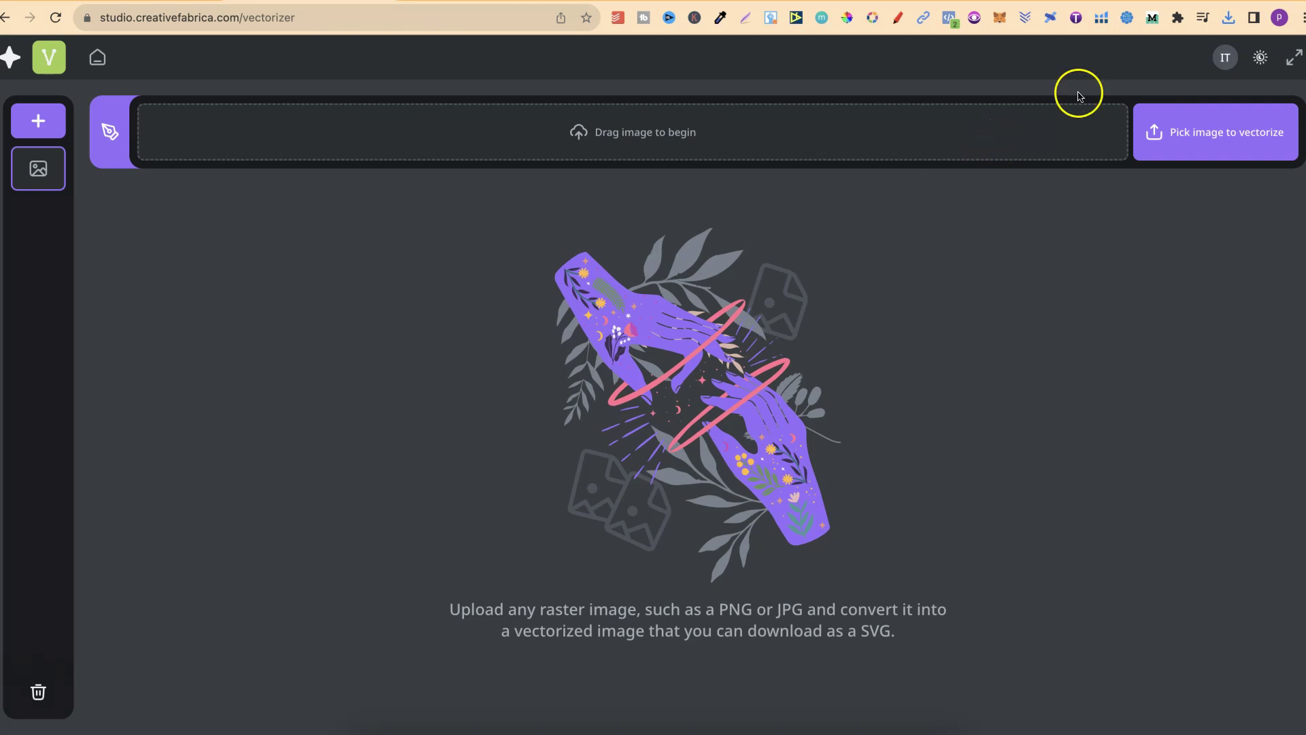
click(1228, 18)
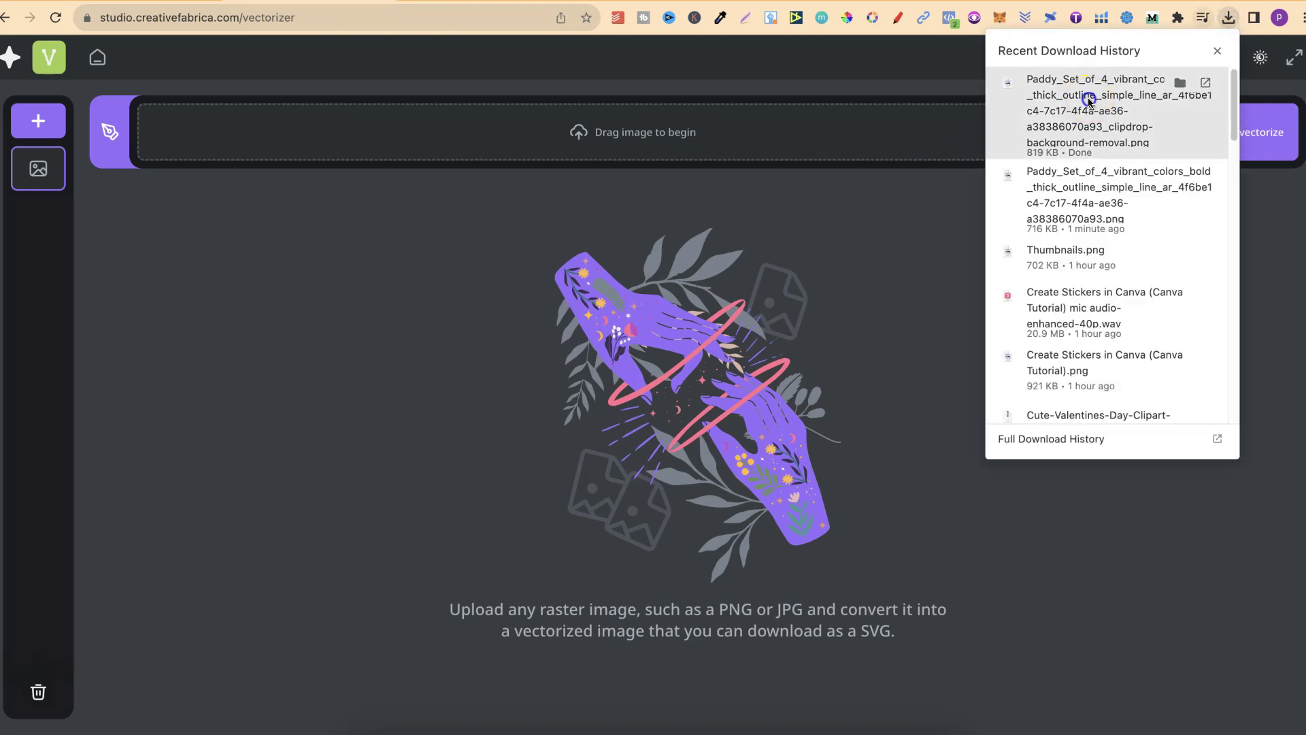
drag(1088, 100, 680, 151)
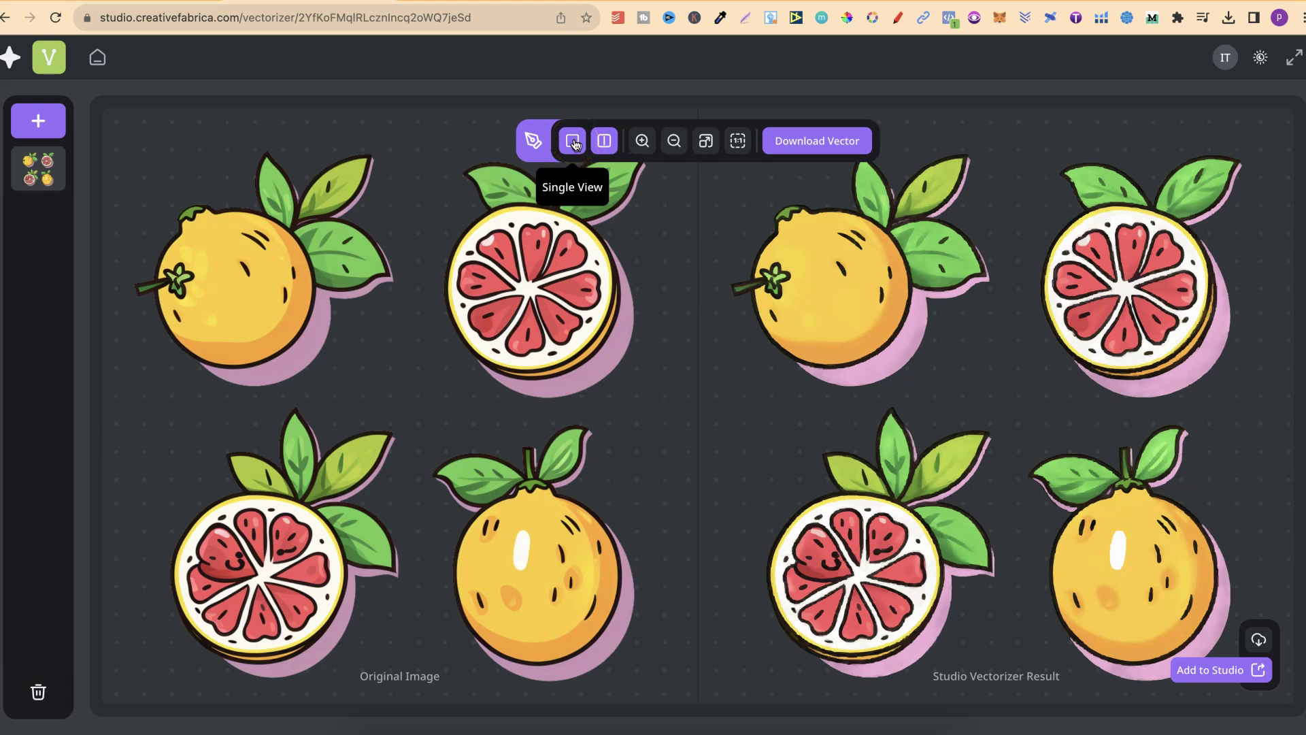
Step: Keep the side-by-side comparison and download the vectorized grapefruit artwork
click(605, 143)
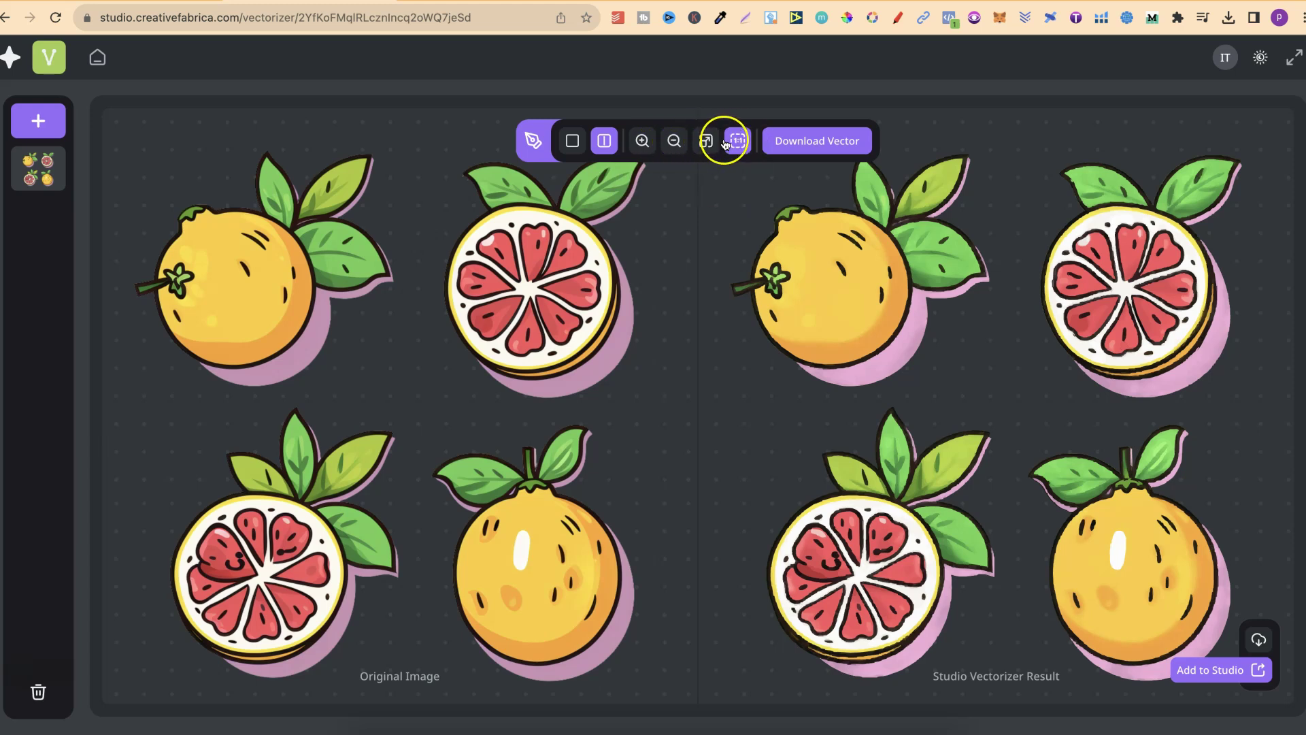
click(786, 141)
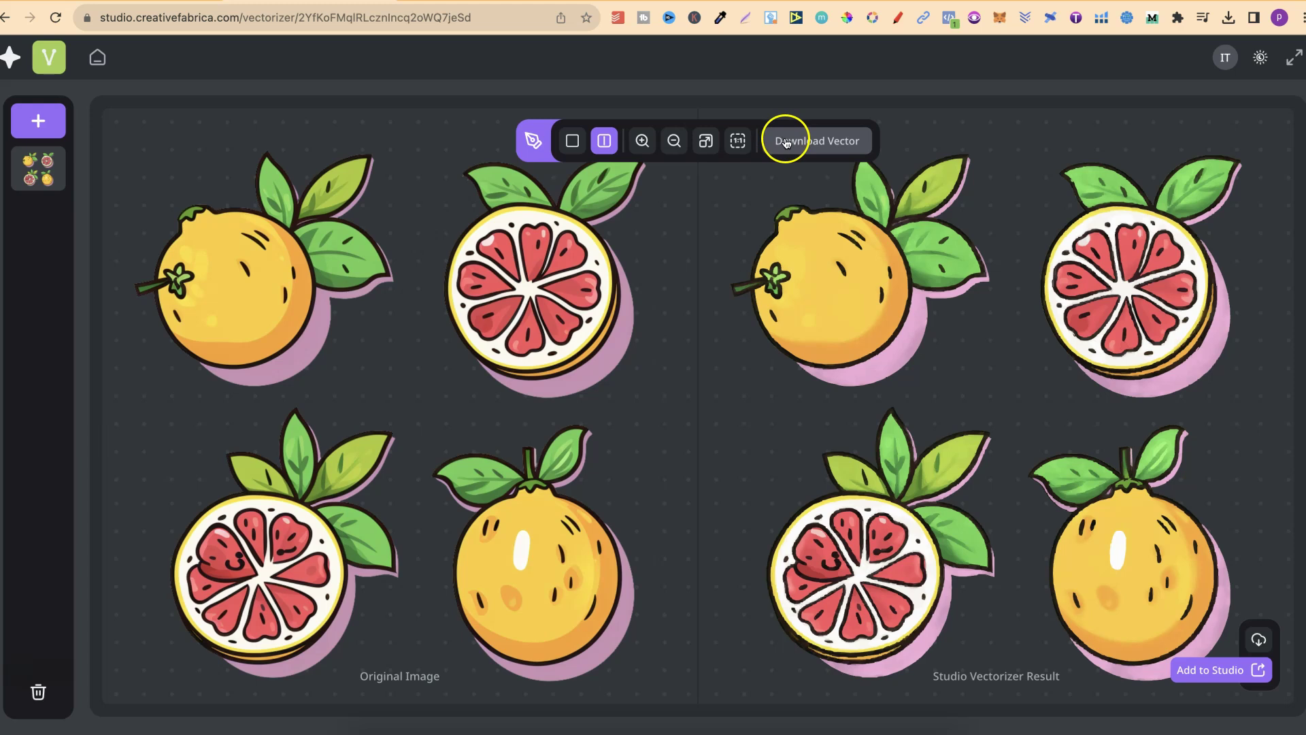
click(1258, 640)
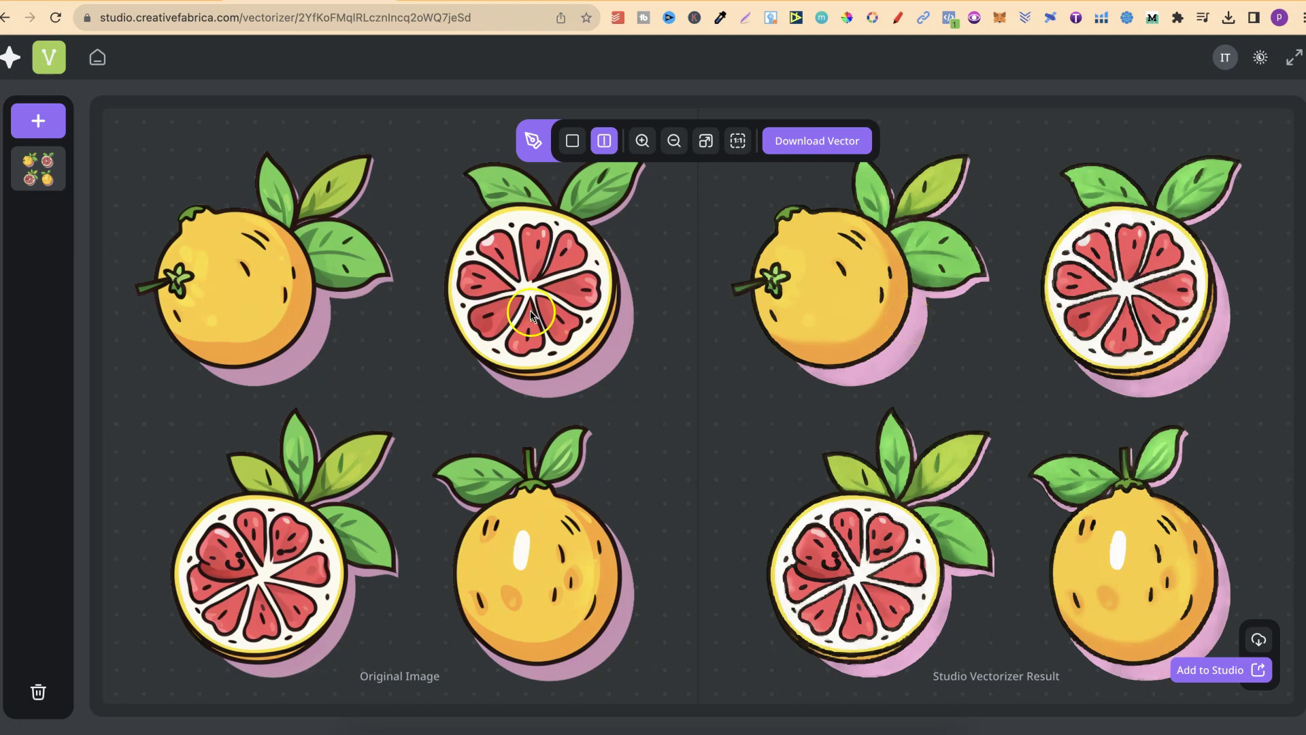
Step: Zoom and pan the comparison so all four fruits show in both panels
scroll(911, 364, up, 2)
scroll(912, 367, up, 5)
drag(1043, 344, 1137, 222)
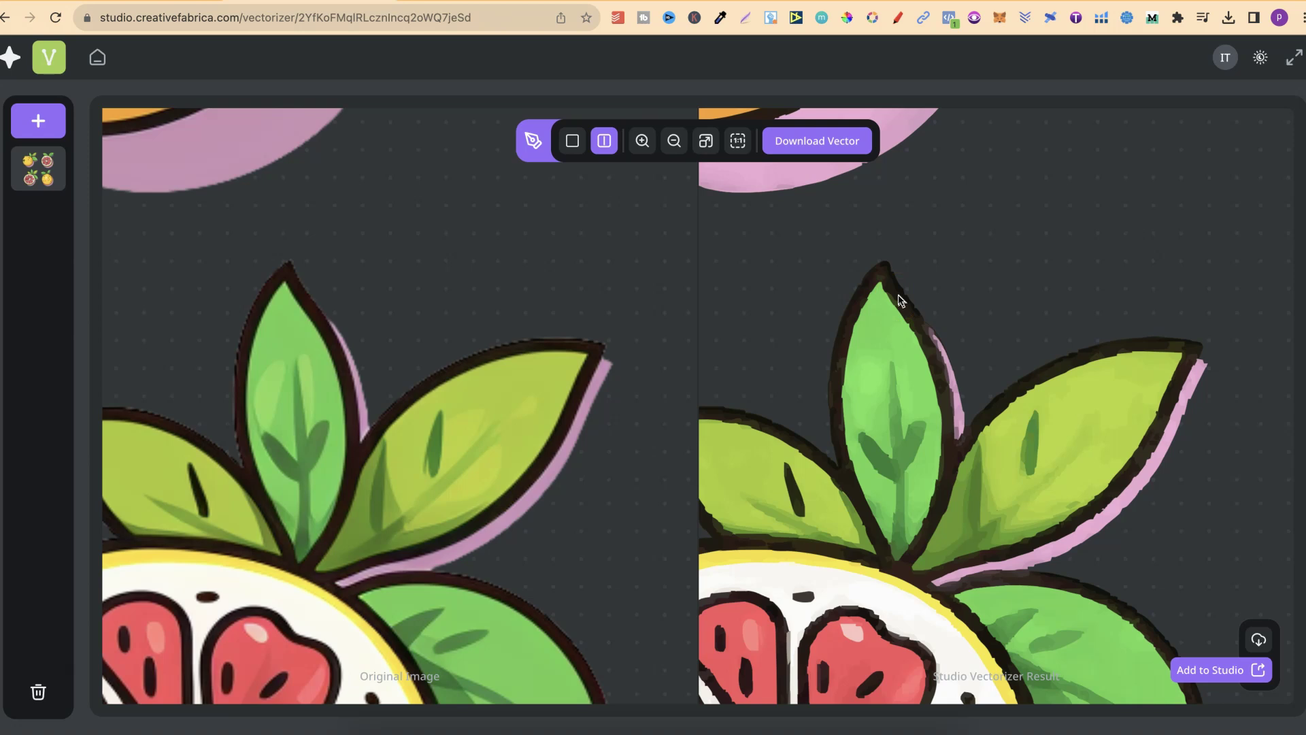
scroll(898, 299, left, 2)
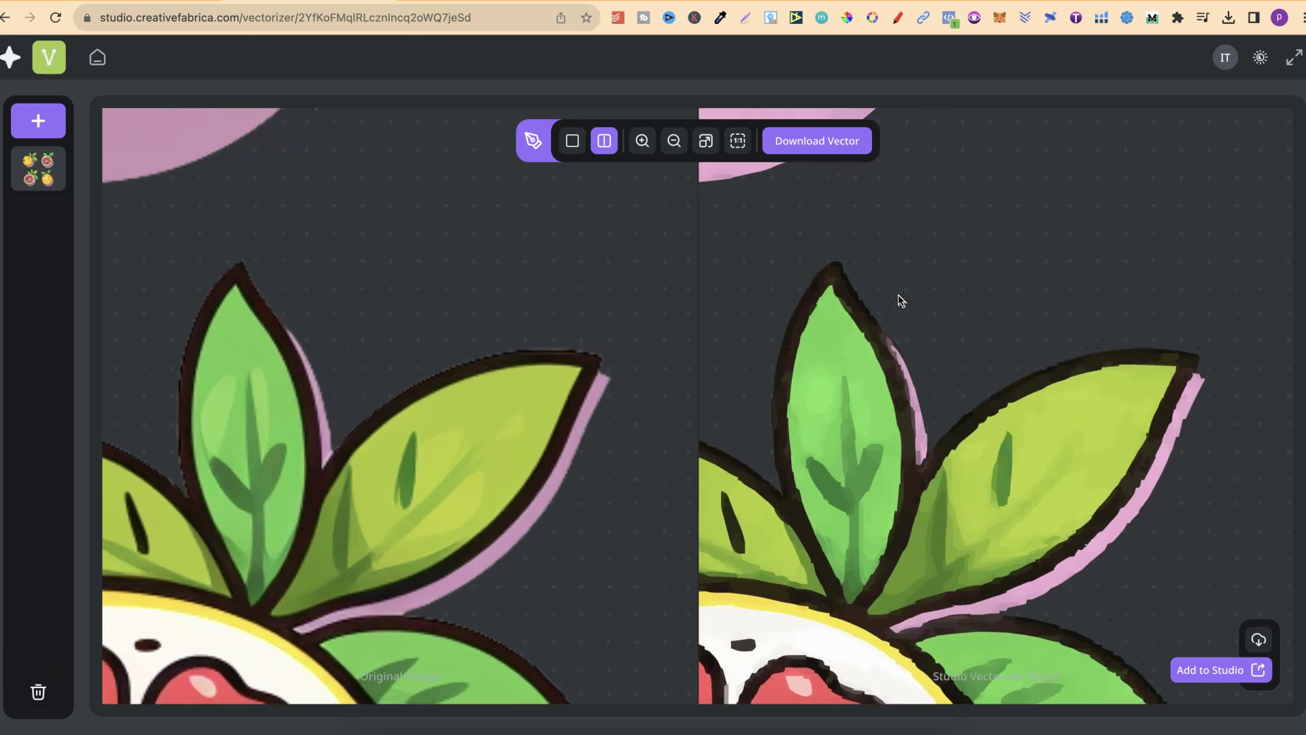
scroll(898, 300, down, 5)
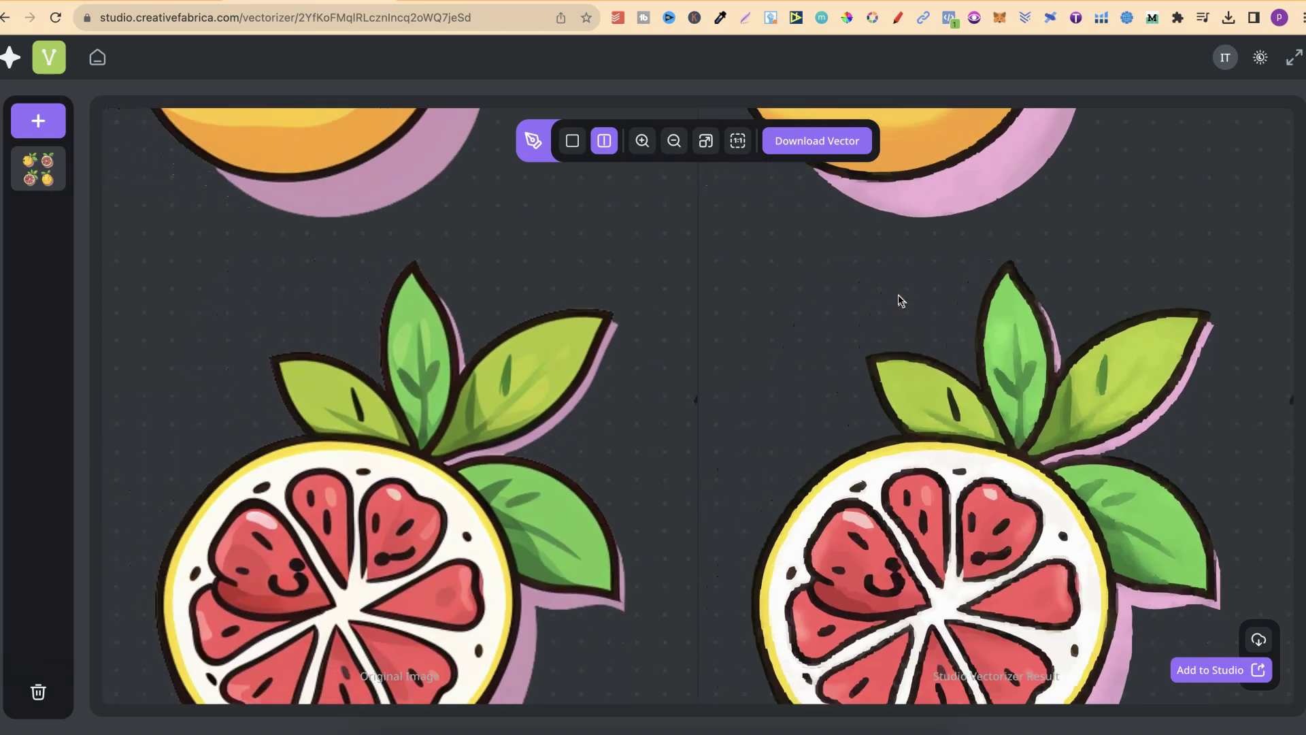
scroll(898, 300, down, 4)
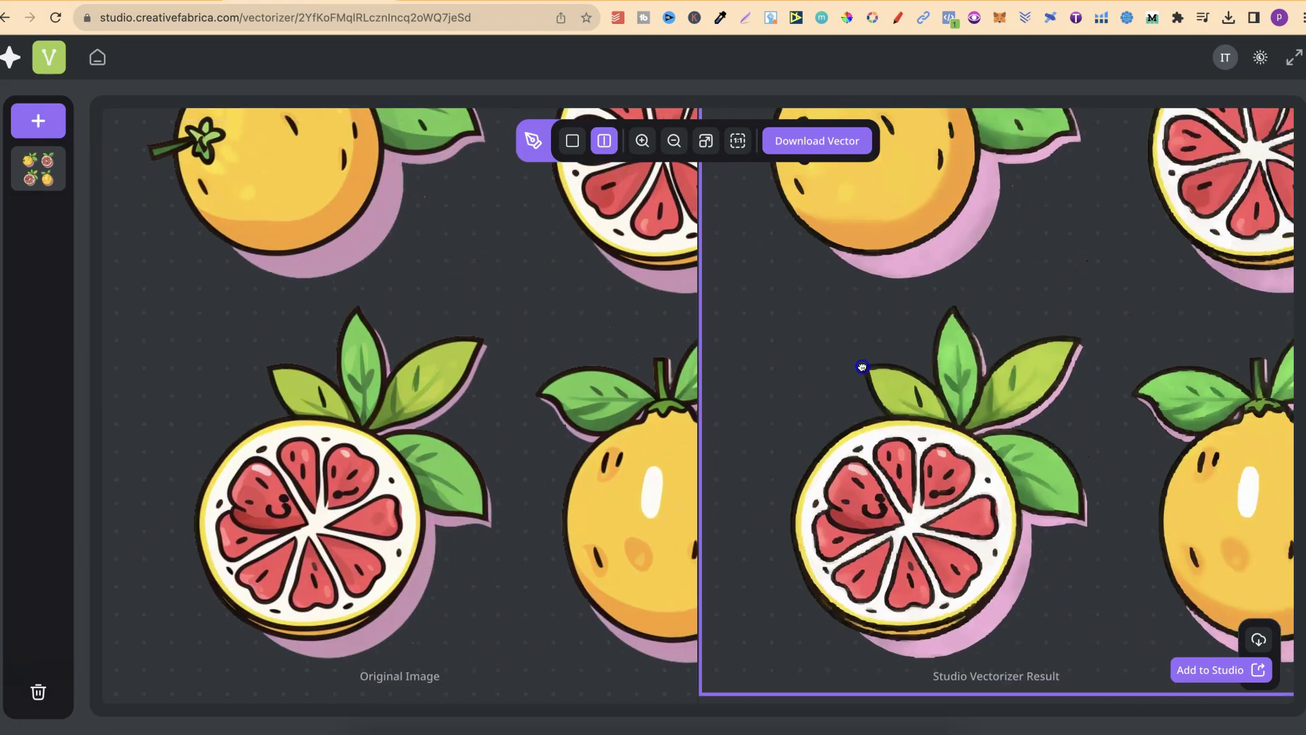
click(930, 370)
scroll(929, 367, down, 6)
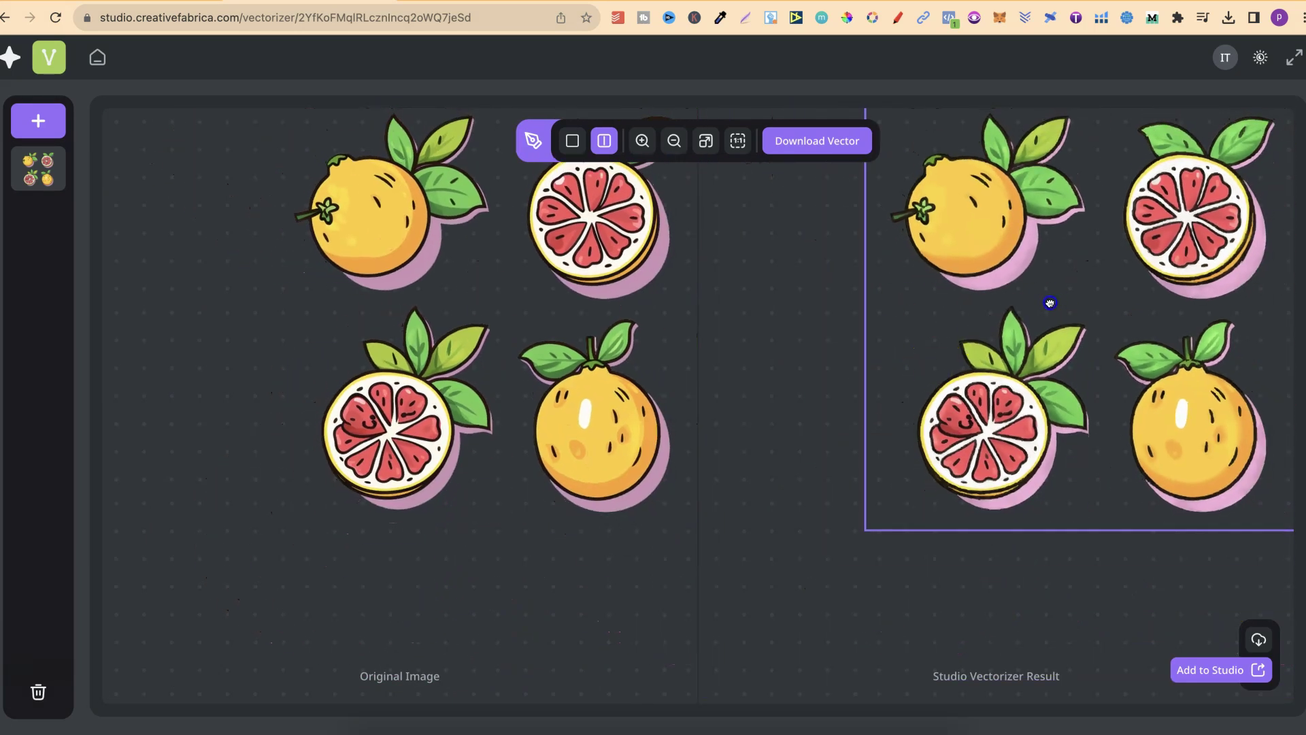
drag(1023, 306, 939, 384)
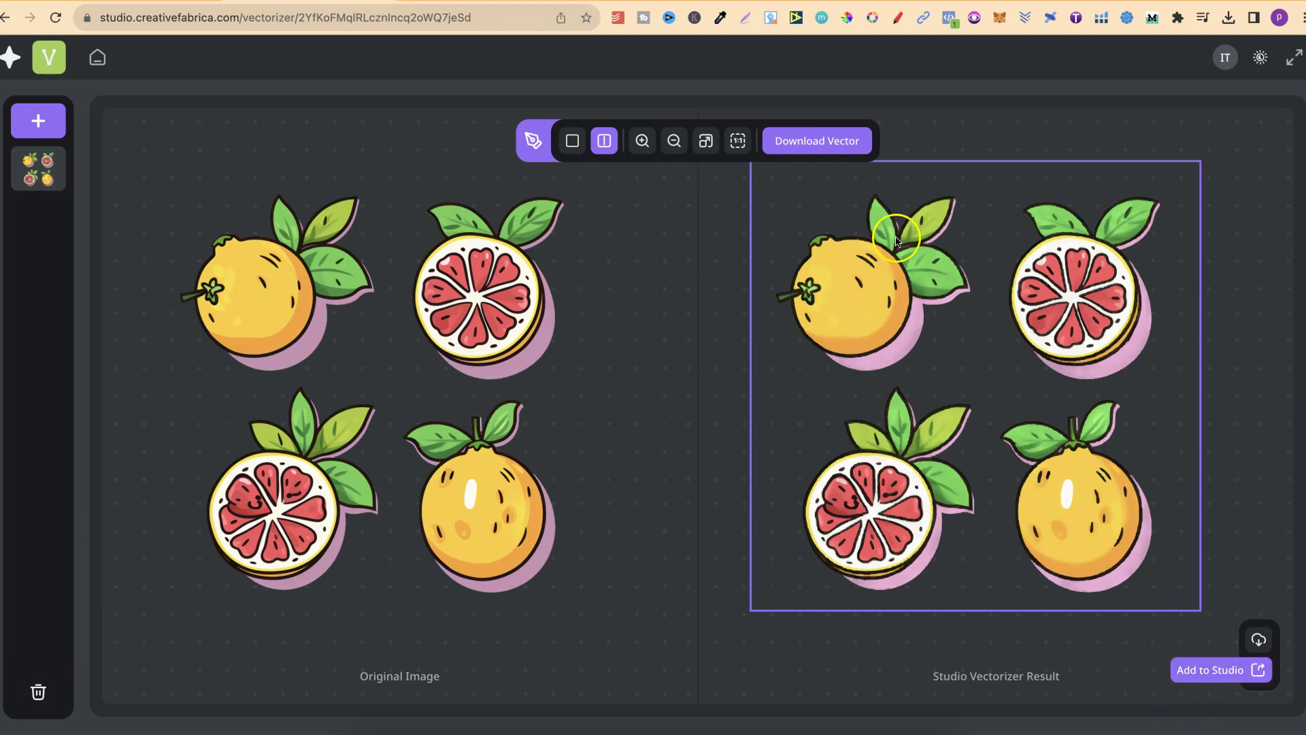
Step: Add the vector to the Vectorizer folder in Studio Uploads, then go to Studio
click(1183, 673)
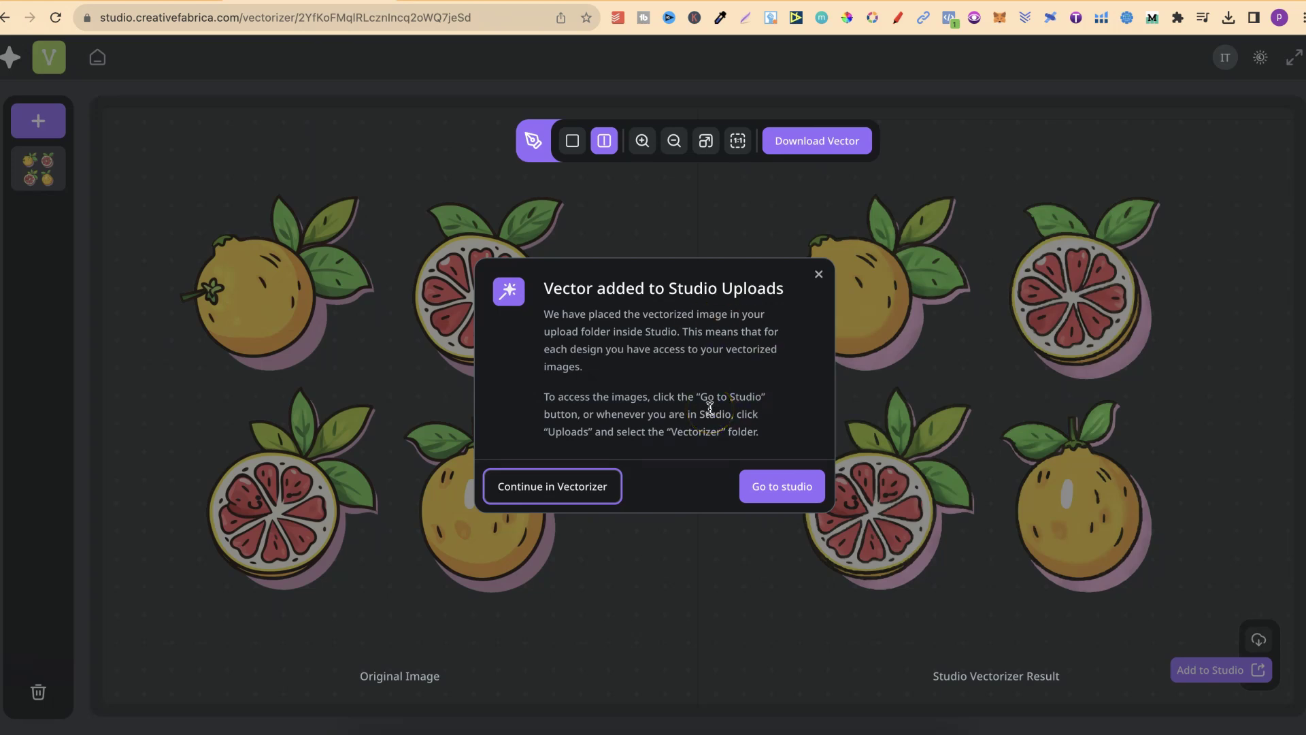
click(779, 486)
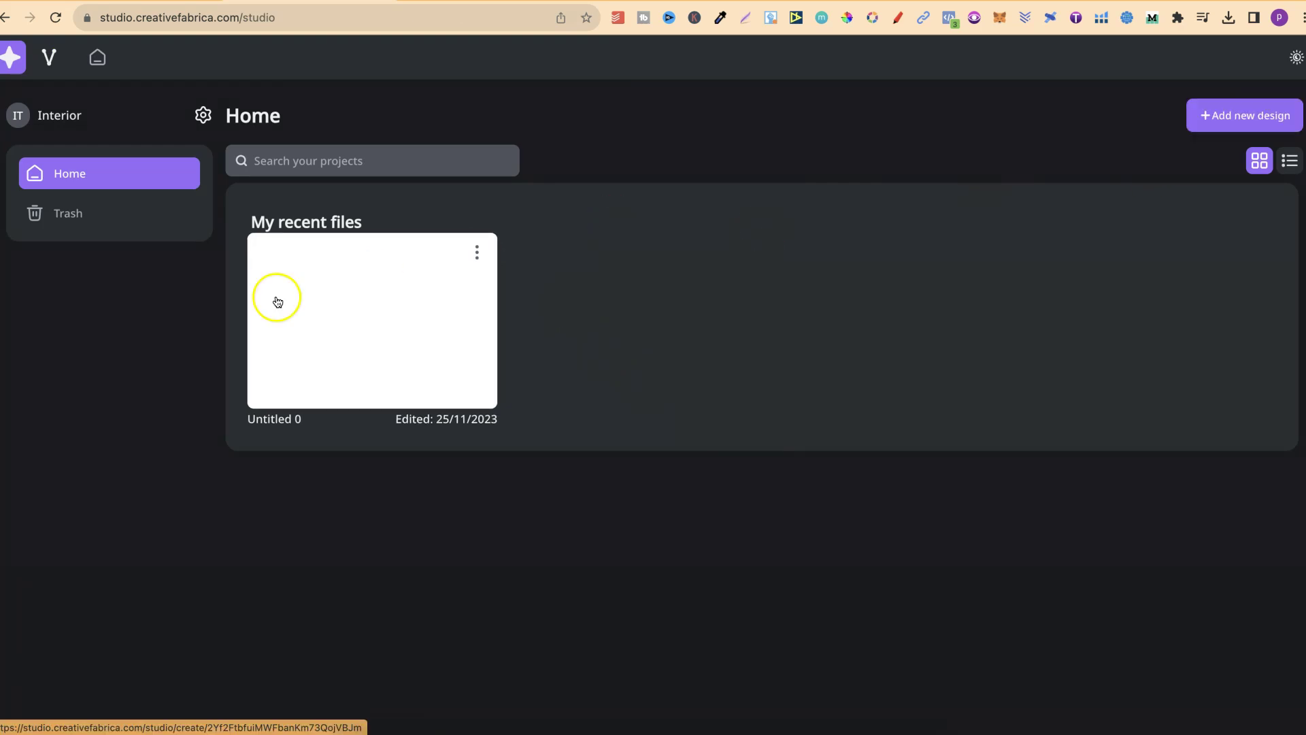
Step: Create a Standard 1200 × 1200 px design in Pixels at Print 300 DPI
click(1249, 116)
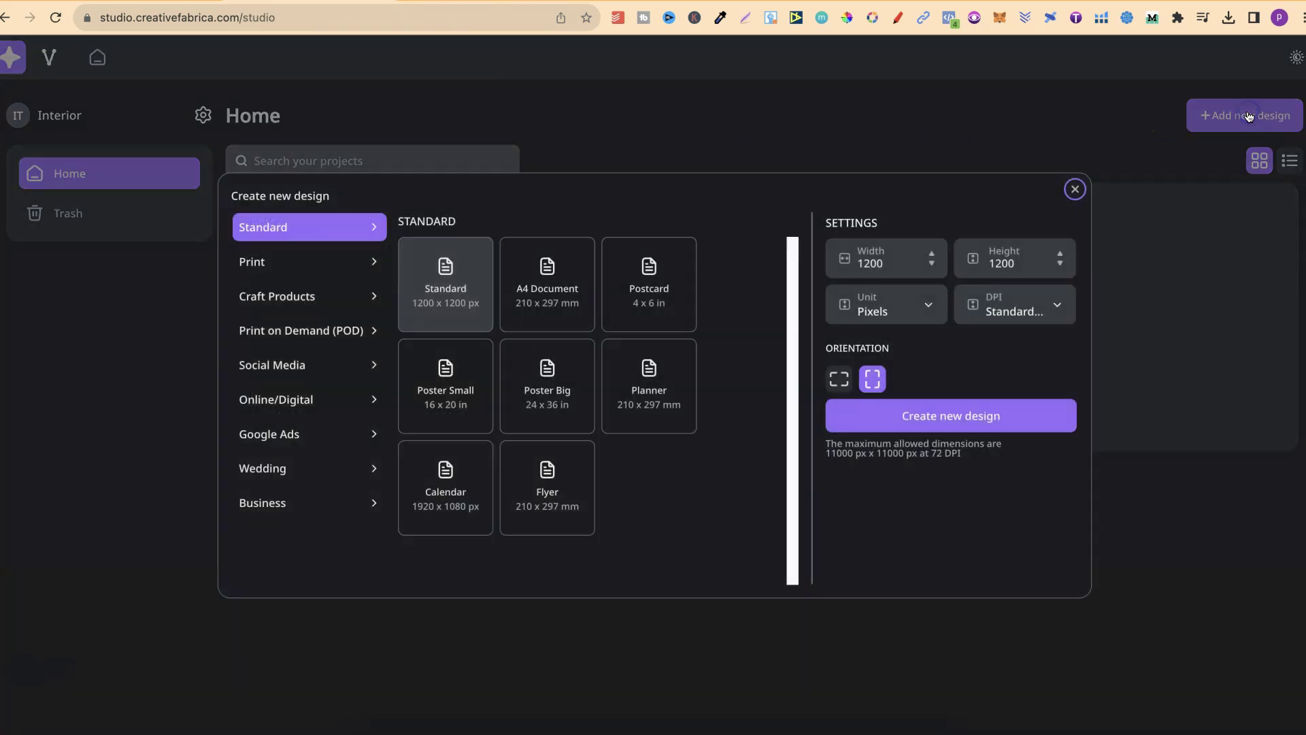
click(313, 225)
click(863, 264)
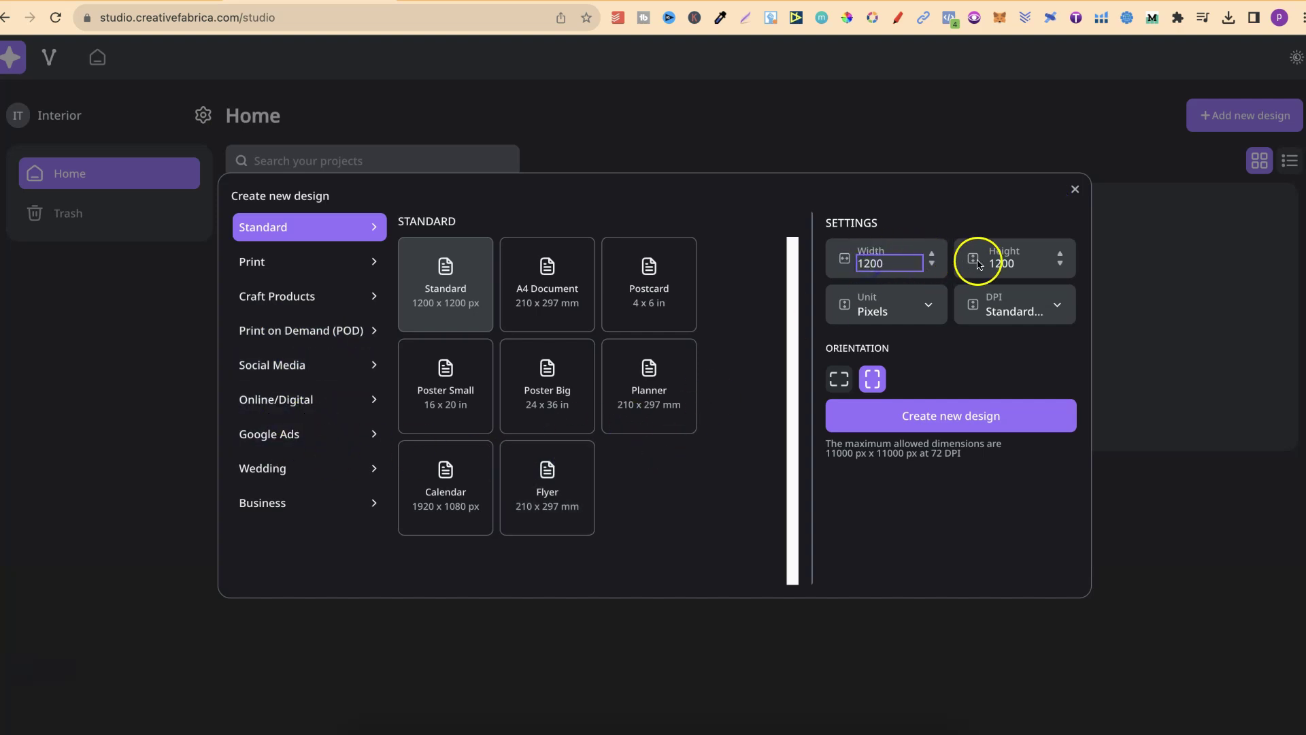
click(1015, 259)
click(912, 306)
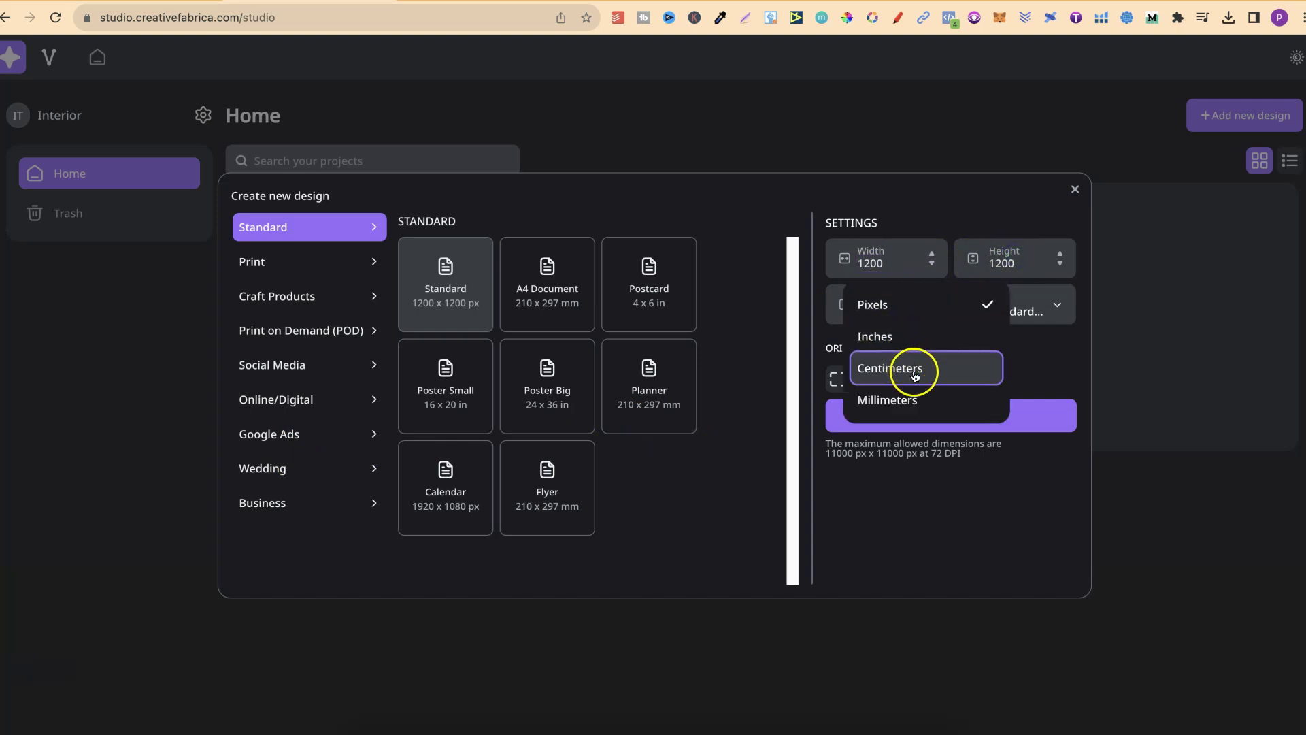
click(1024, 381)
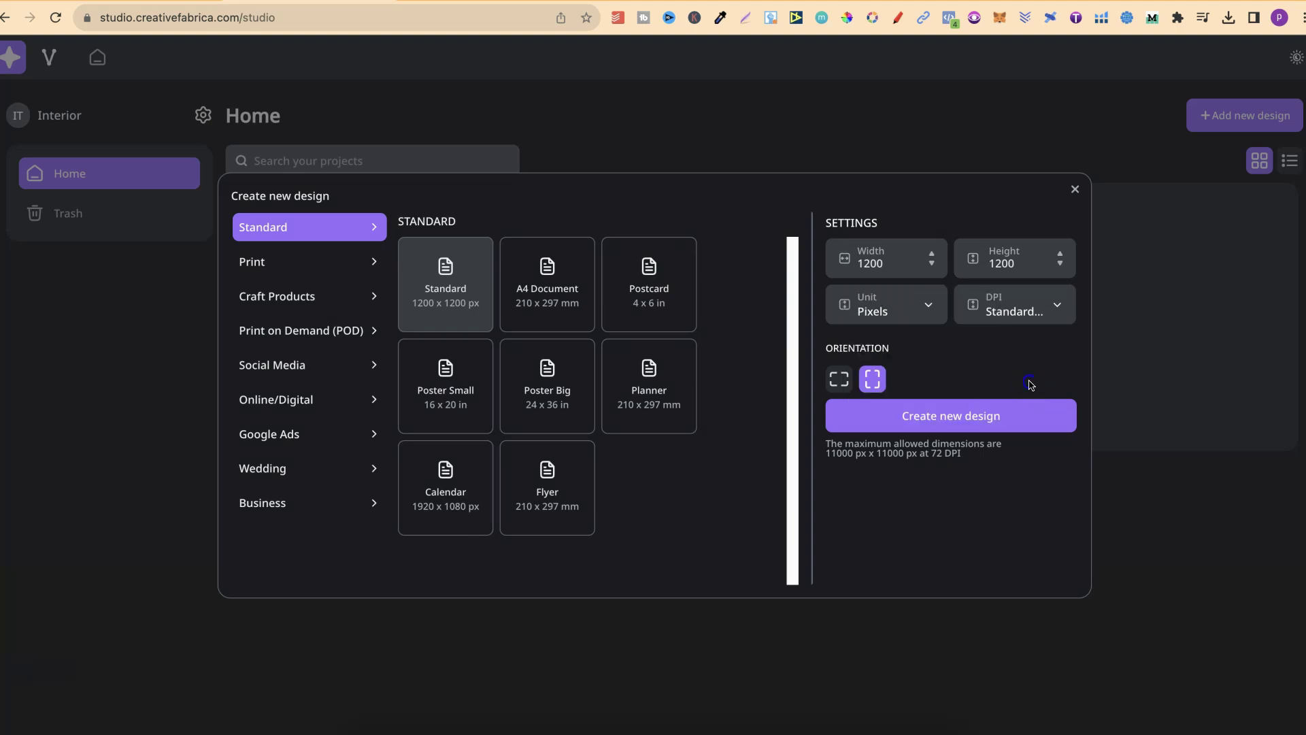
click(1012, 318)
click(1024, 368)
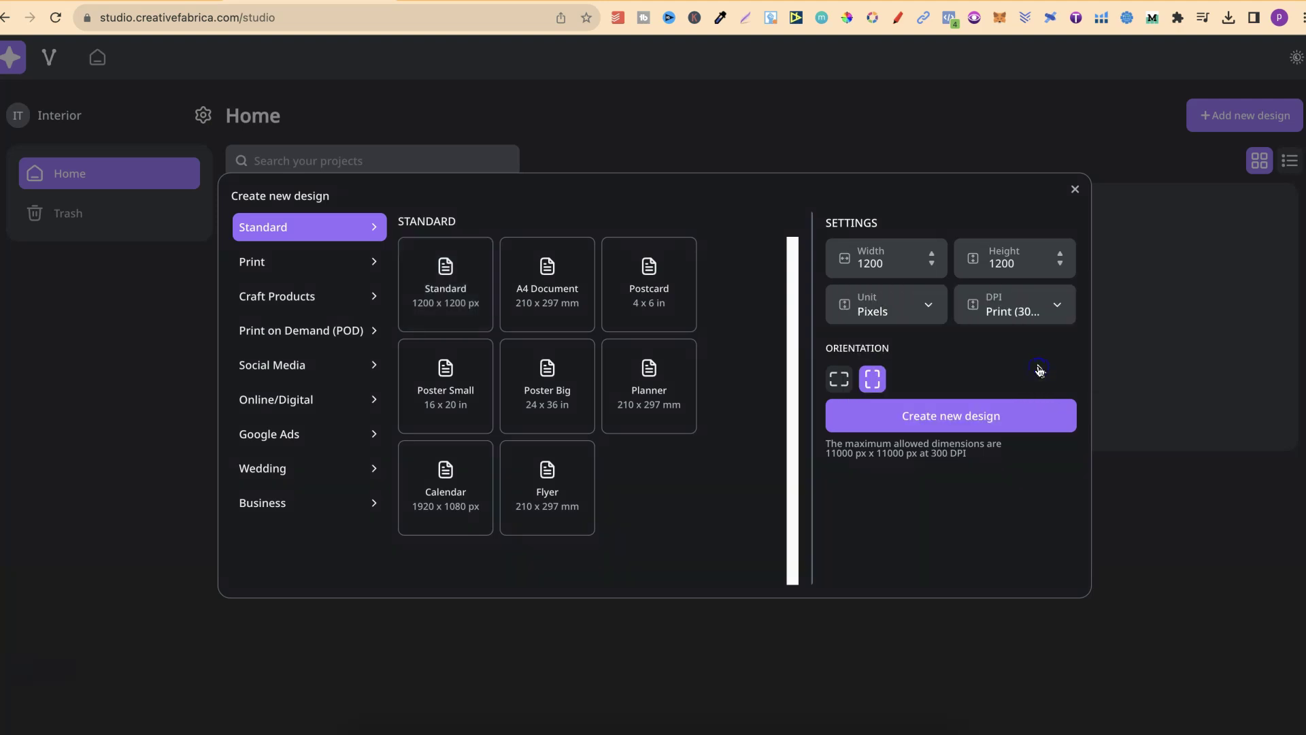
click(953, 413)
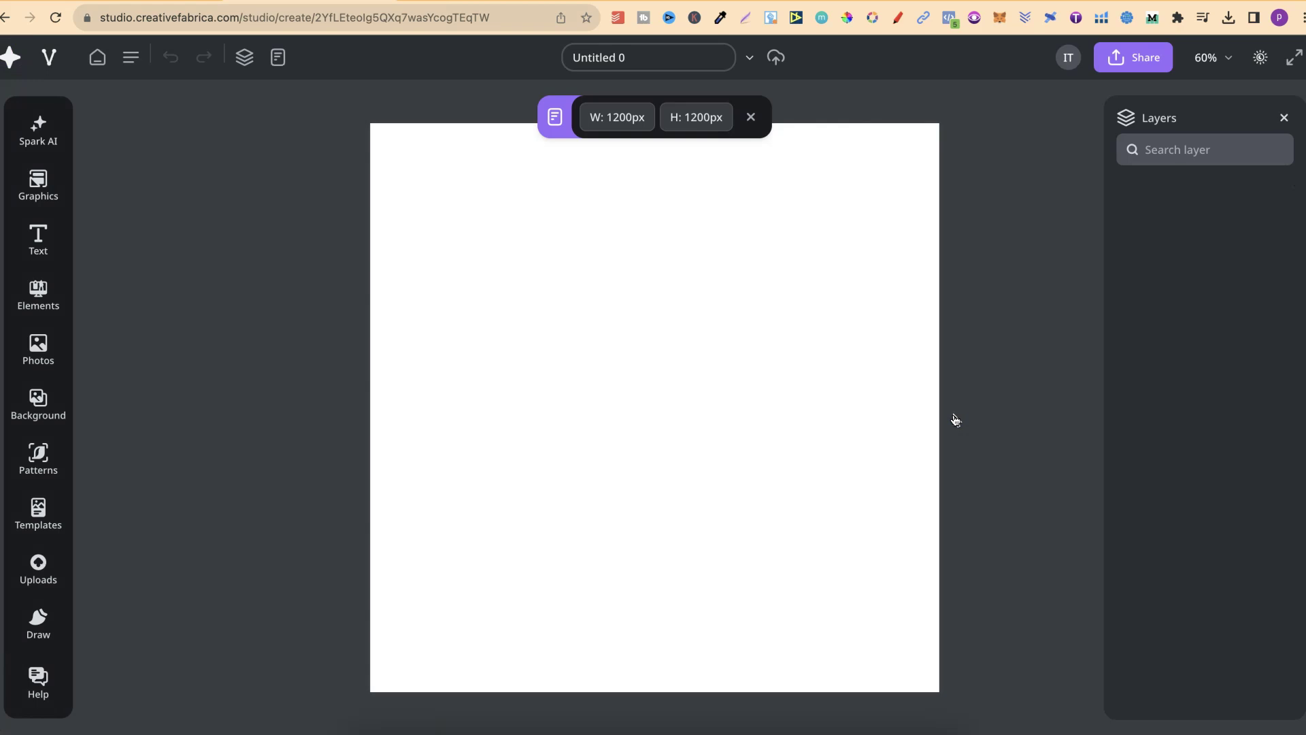
click(38, 708)
click(83, 665)
click(85, 652)
click(40, 566)
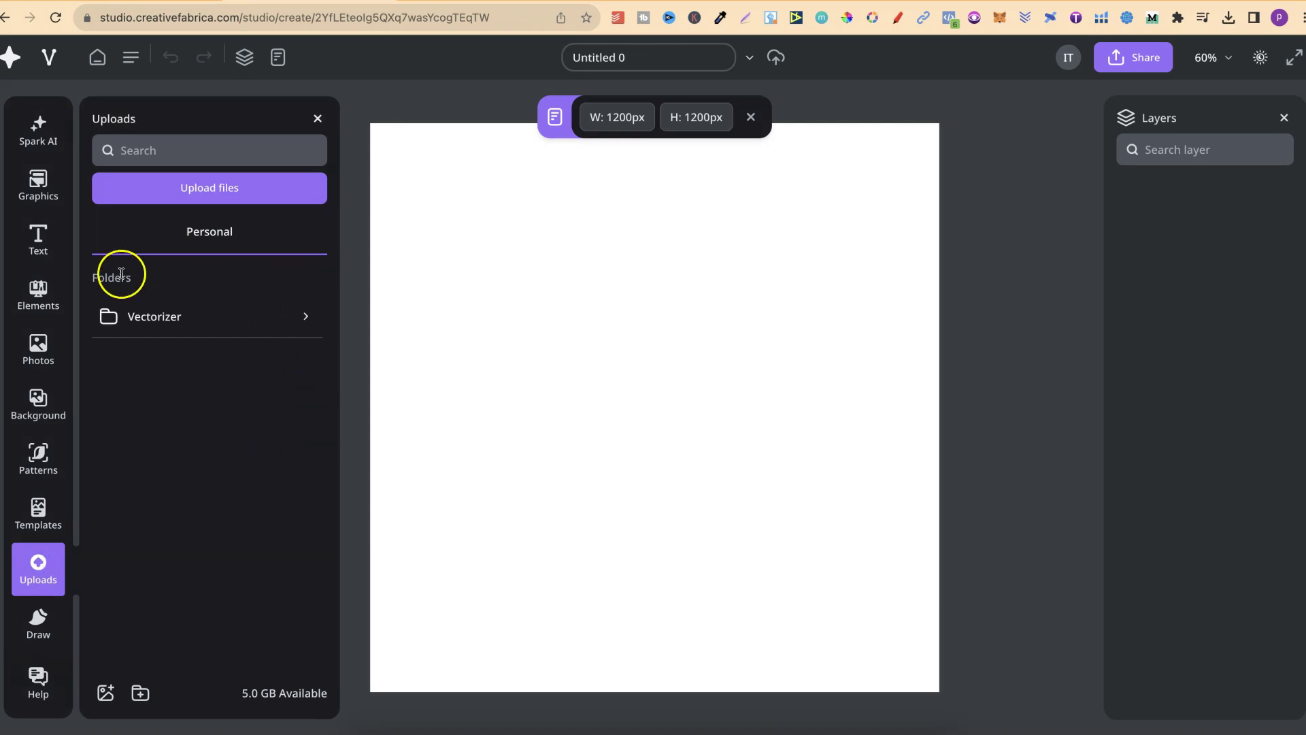
click(191, 319)
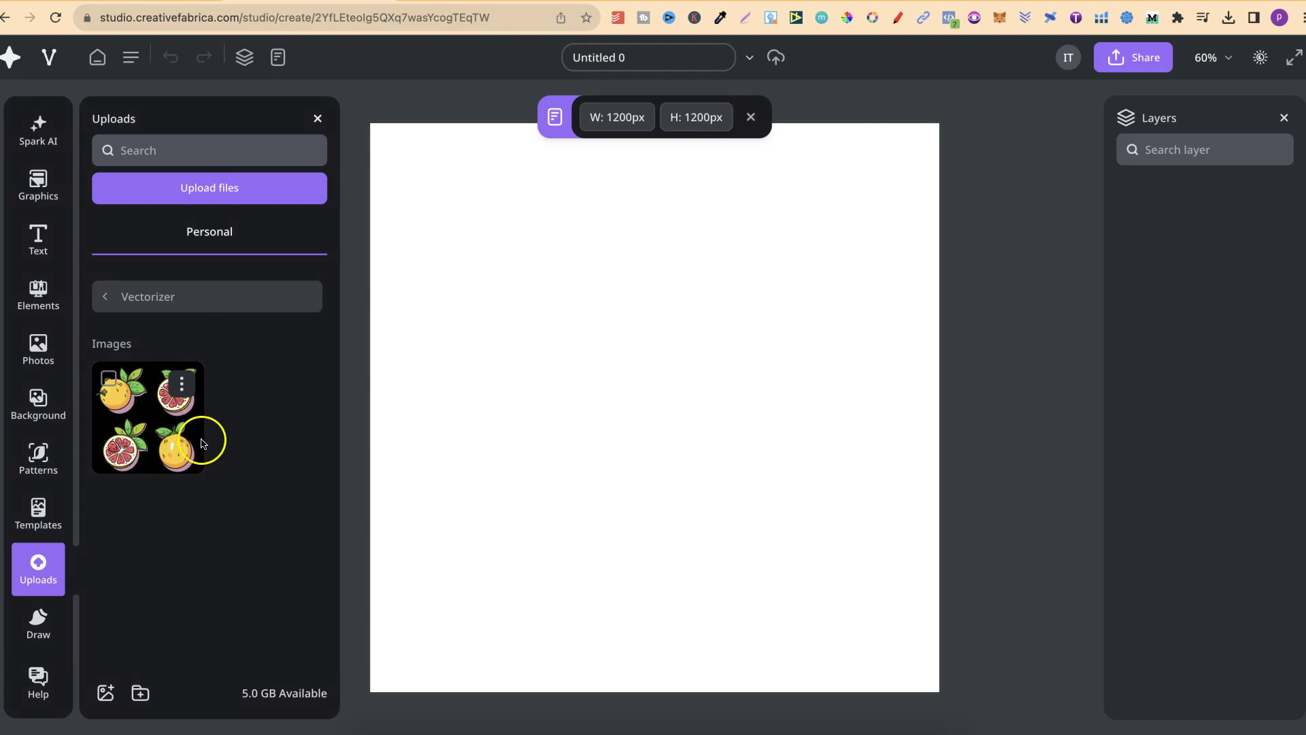
click(152, 424)
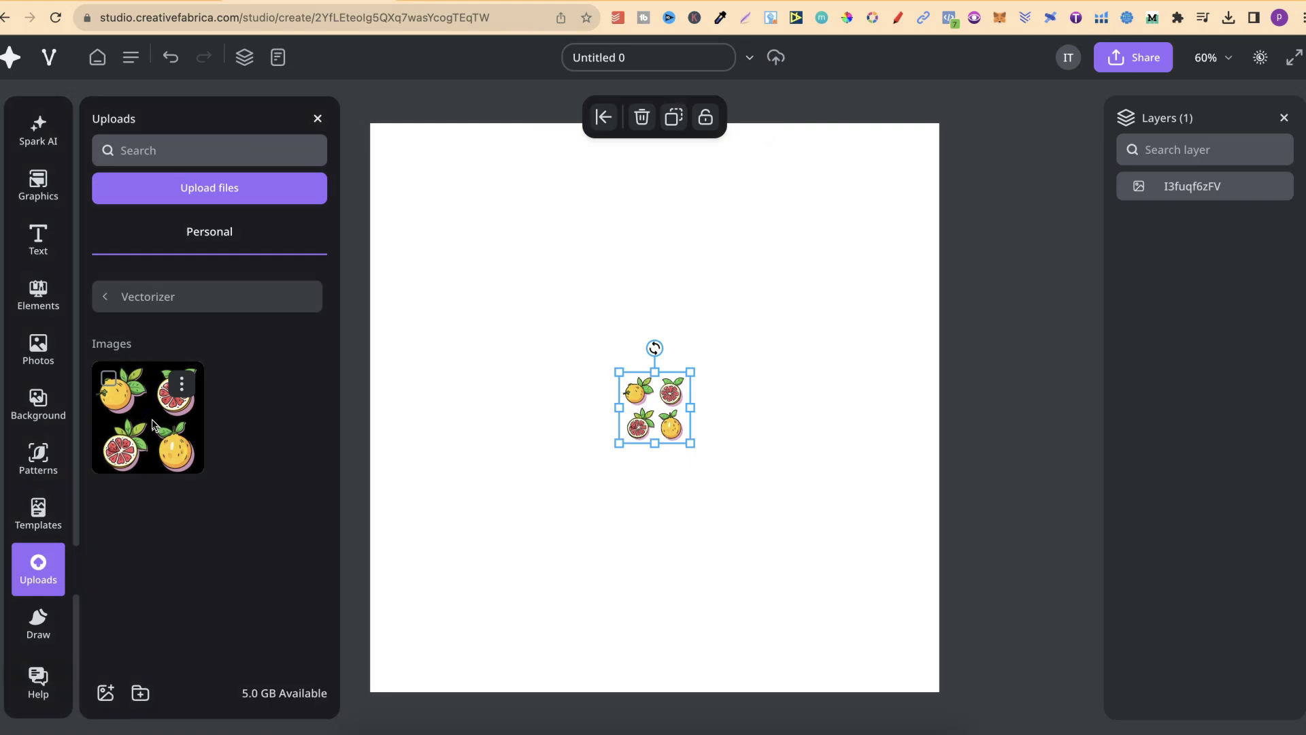
click(649, 415)
mouse_move(686, 407)
mouse_down()
mouse_move(671, 407)
mouse_move(711, 408)
mouse_up()
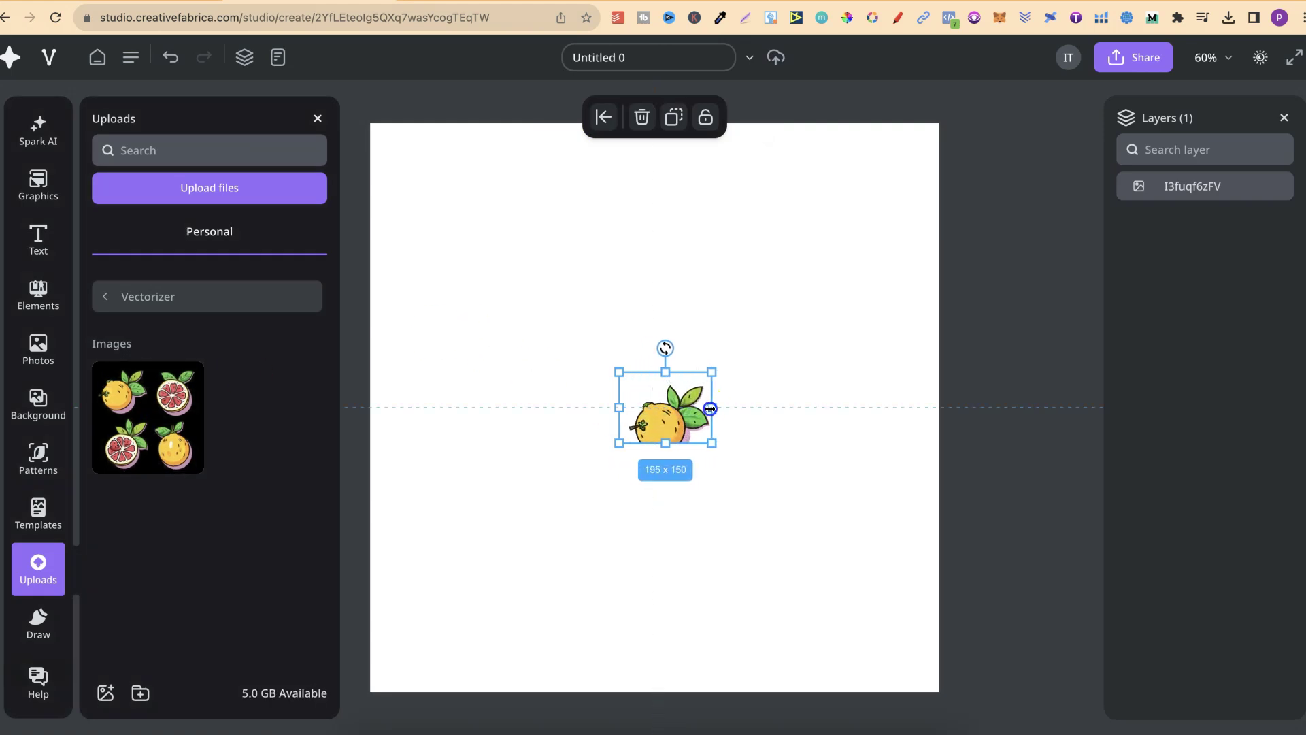
click(765, 419)
click(661, 412)
key(Delete)
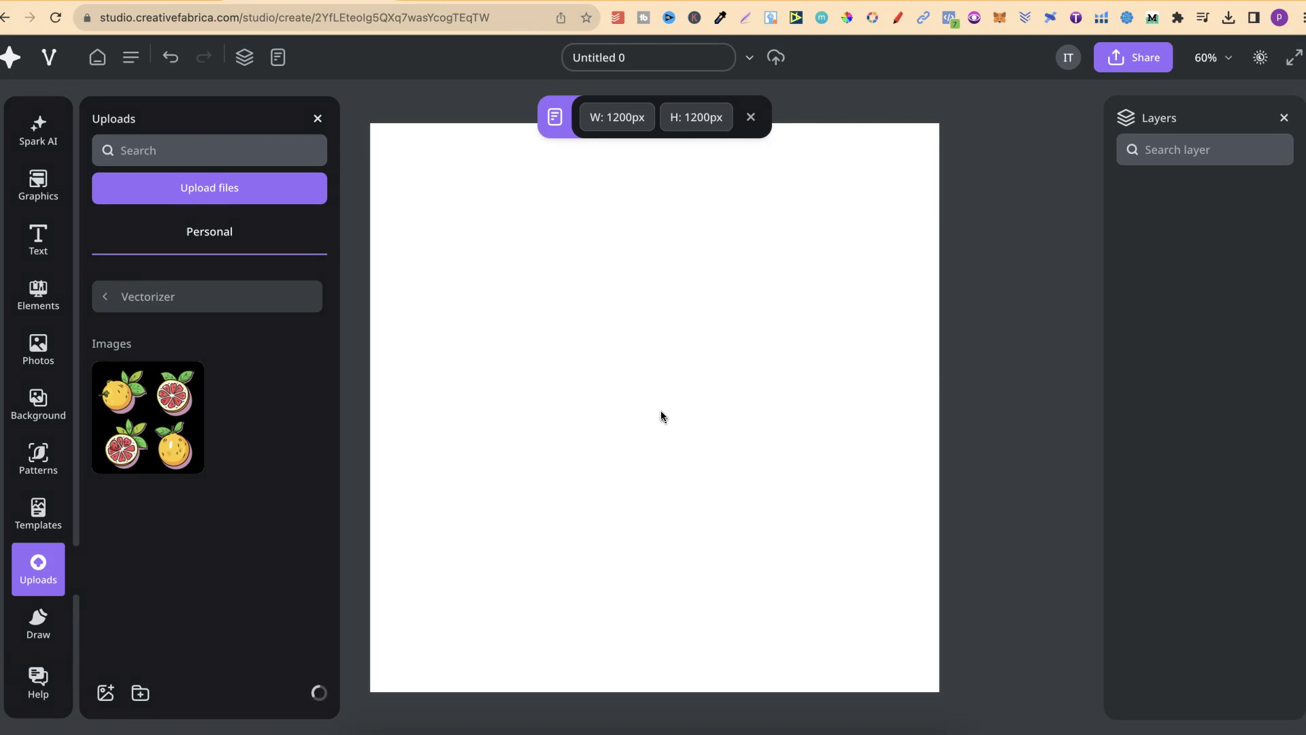
Step: Close the uploads panel and rename the design to 'name our file'
click(317, 119)
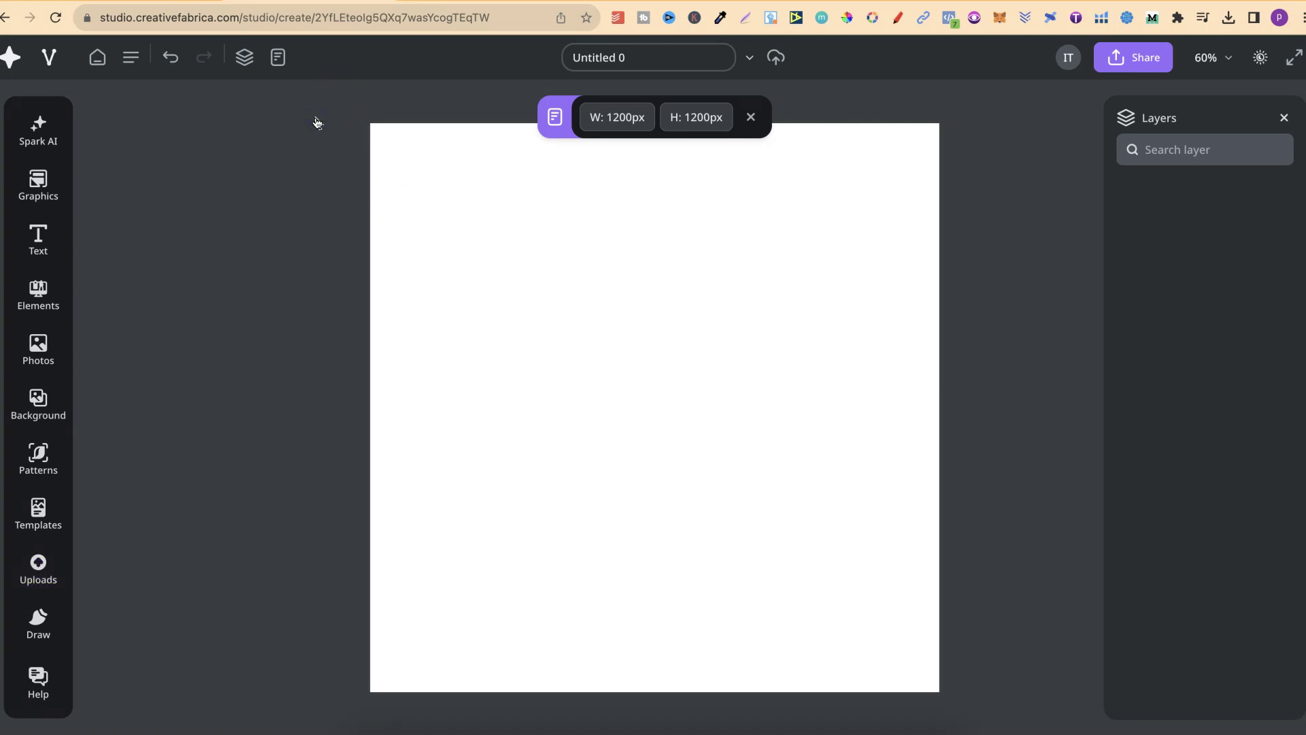
click(635, 57)
drag(635, 57, 577, 57)
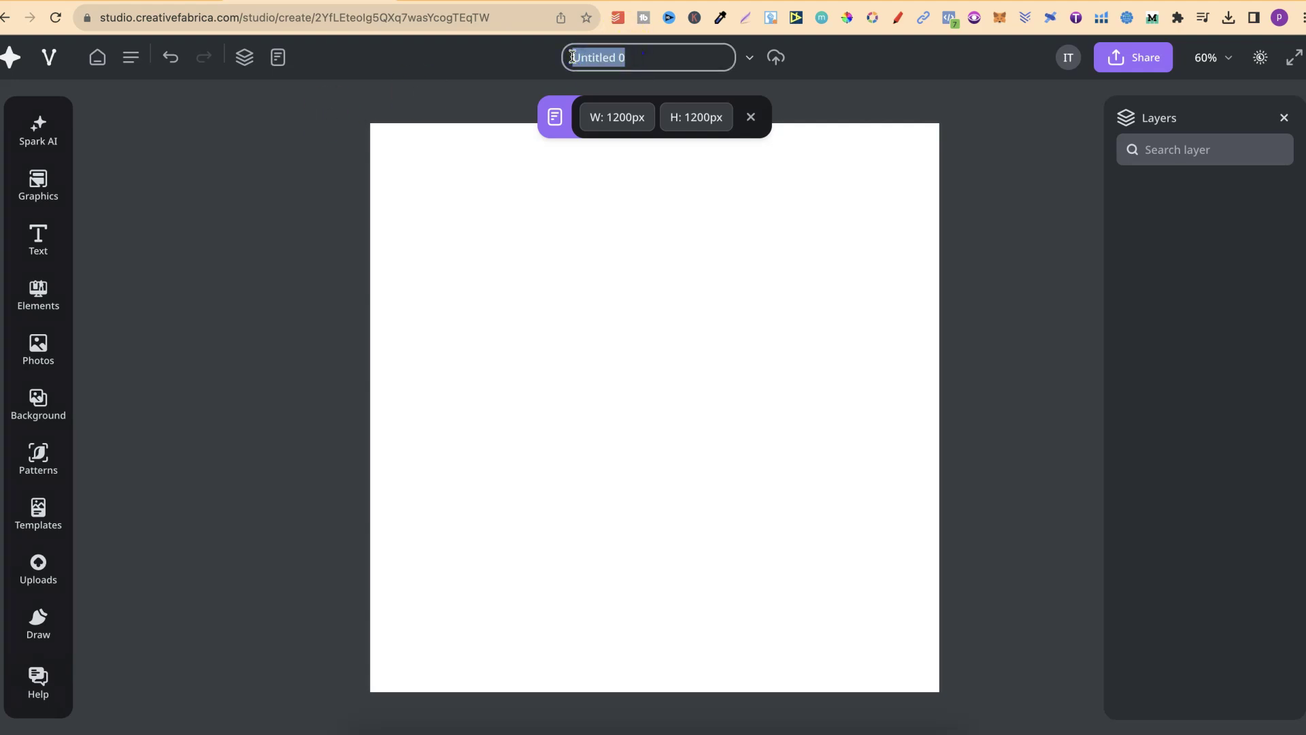
text(name our file)
click(862, 85)
Step: Inspect the canvas size settings and the main file menu, closing both unchanged
click(629, 120)
click(564, 175)
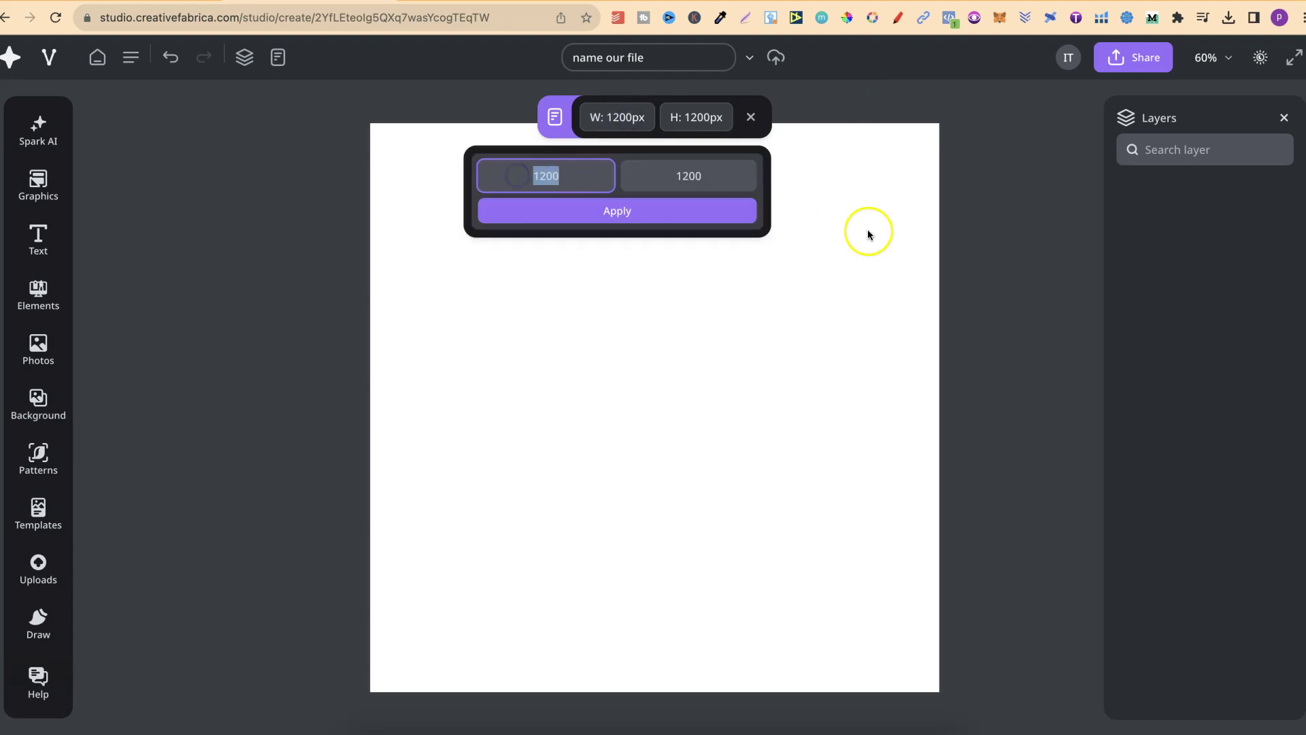
click(998, 410)
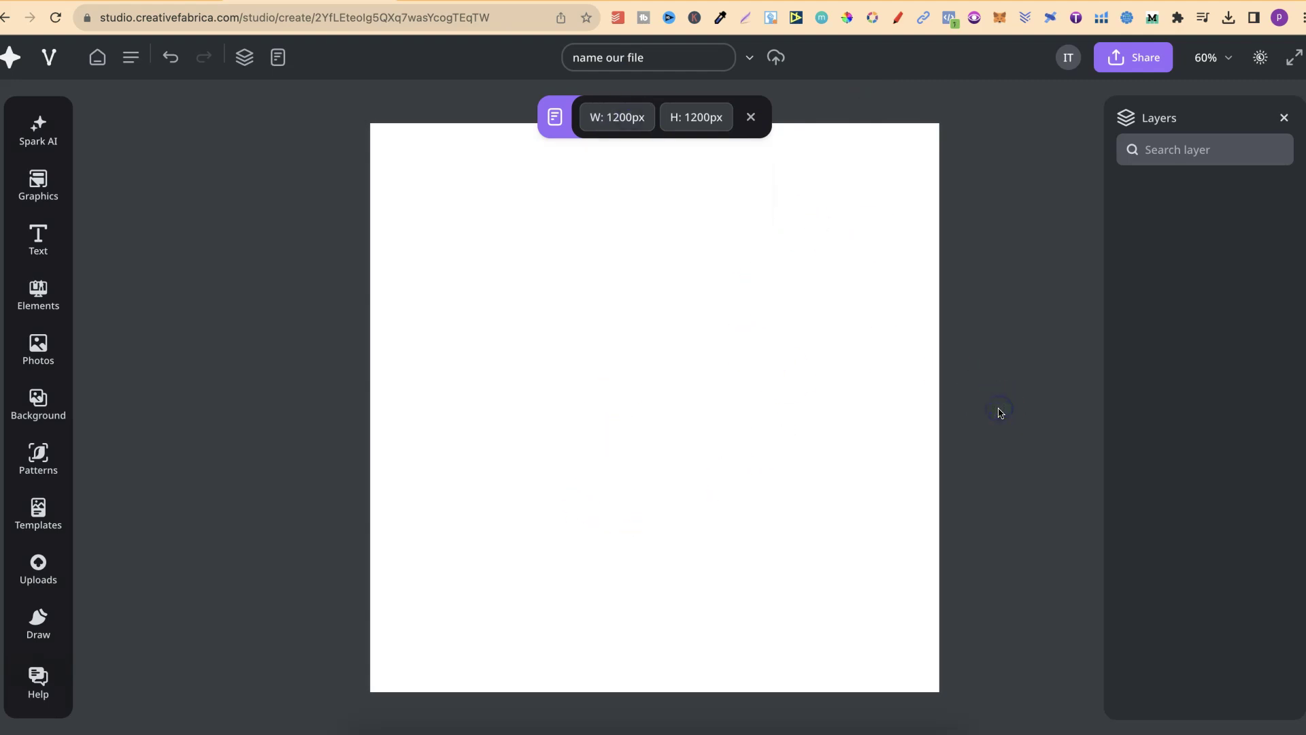
mouse_move(38, 60)
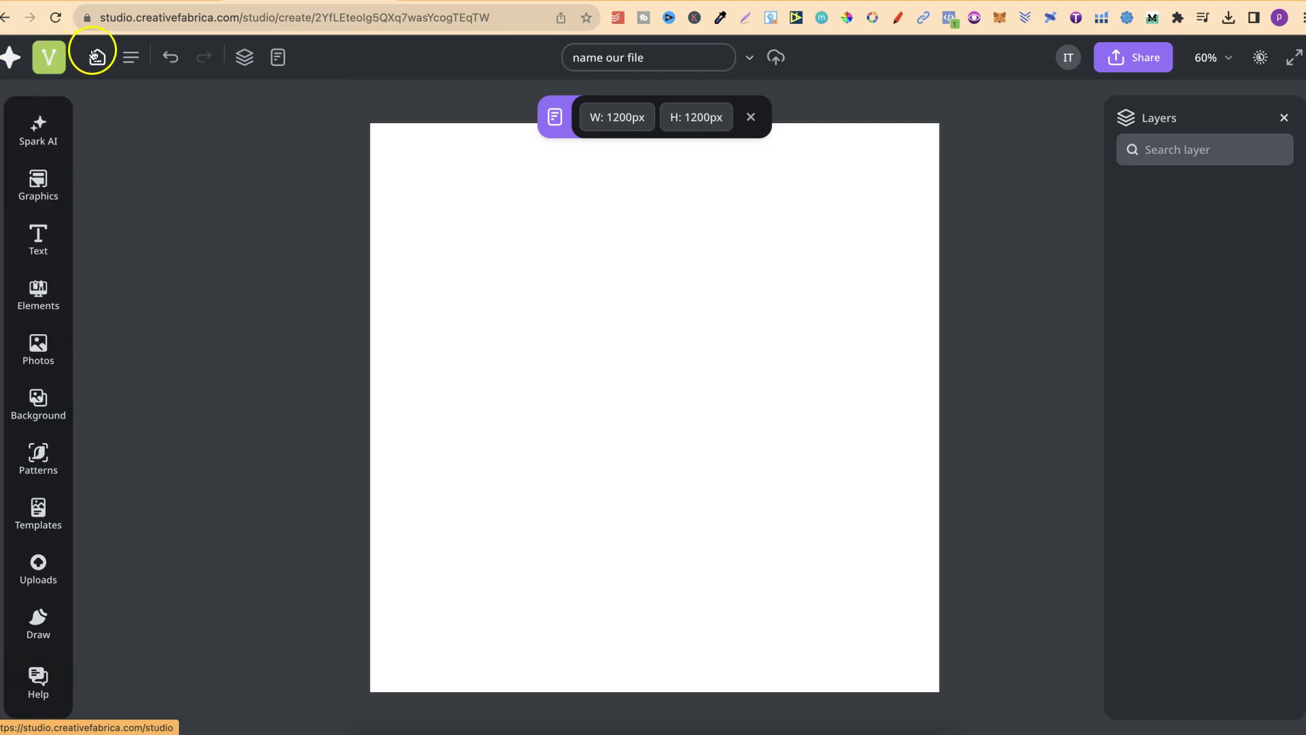
mouse_move(132, 60)
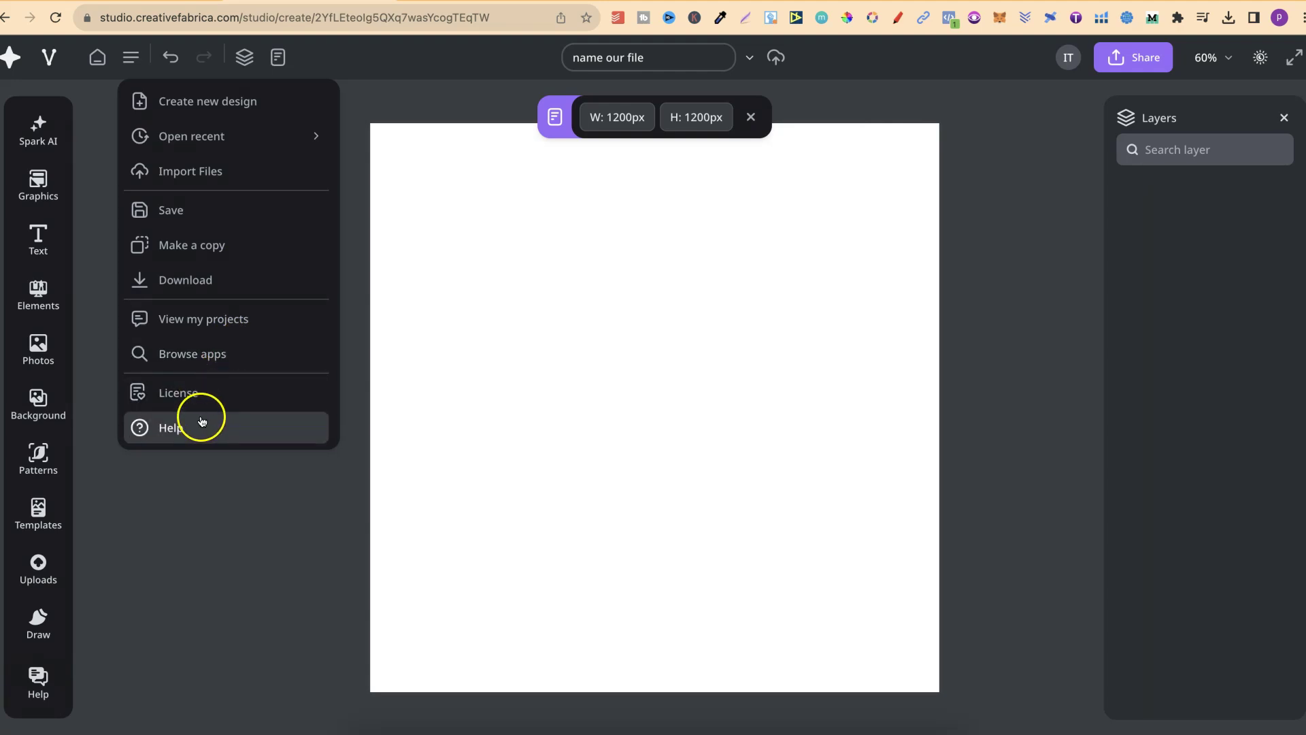
click(235, 506)
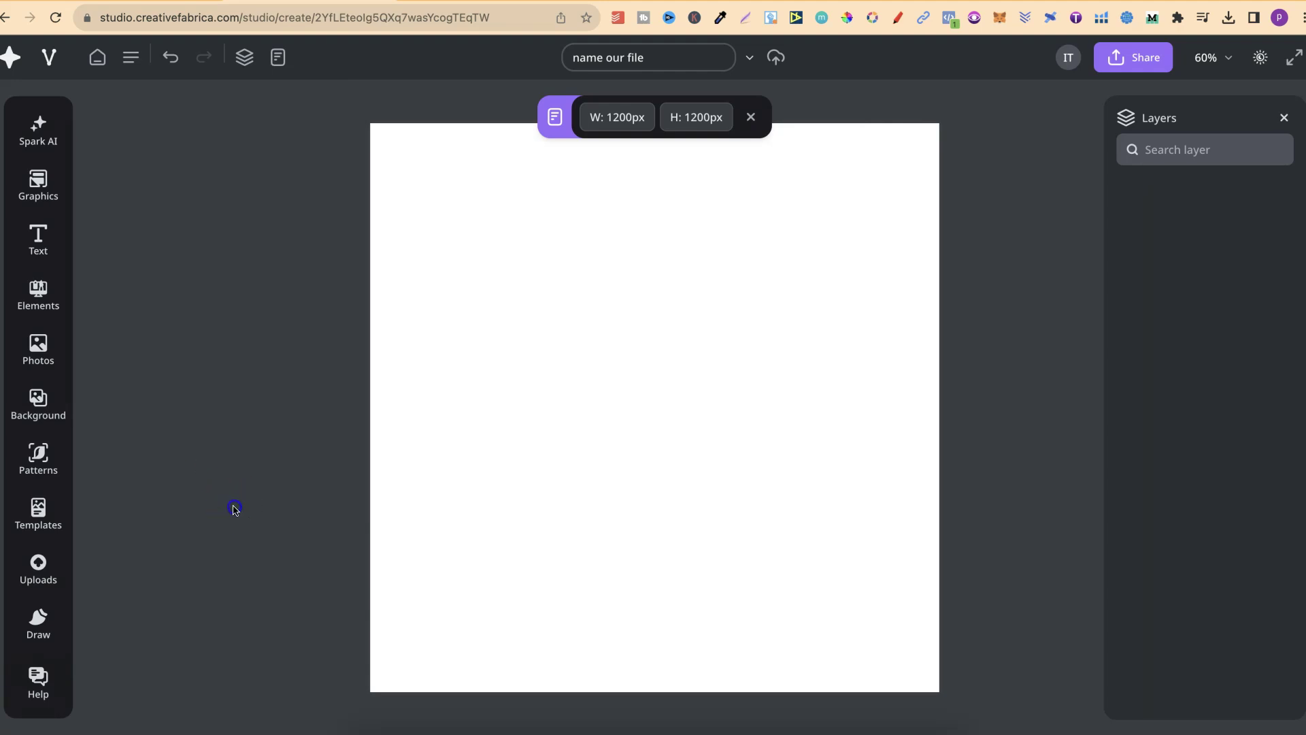
Step: Download the design as a PDF from the Share options
click(1124, 63)
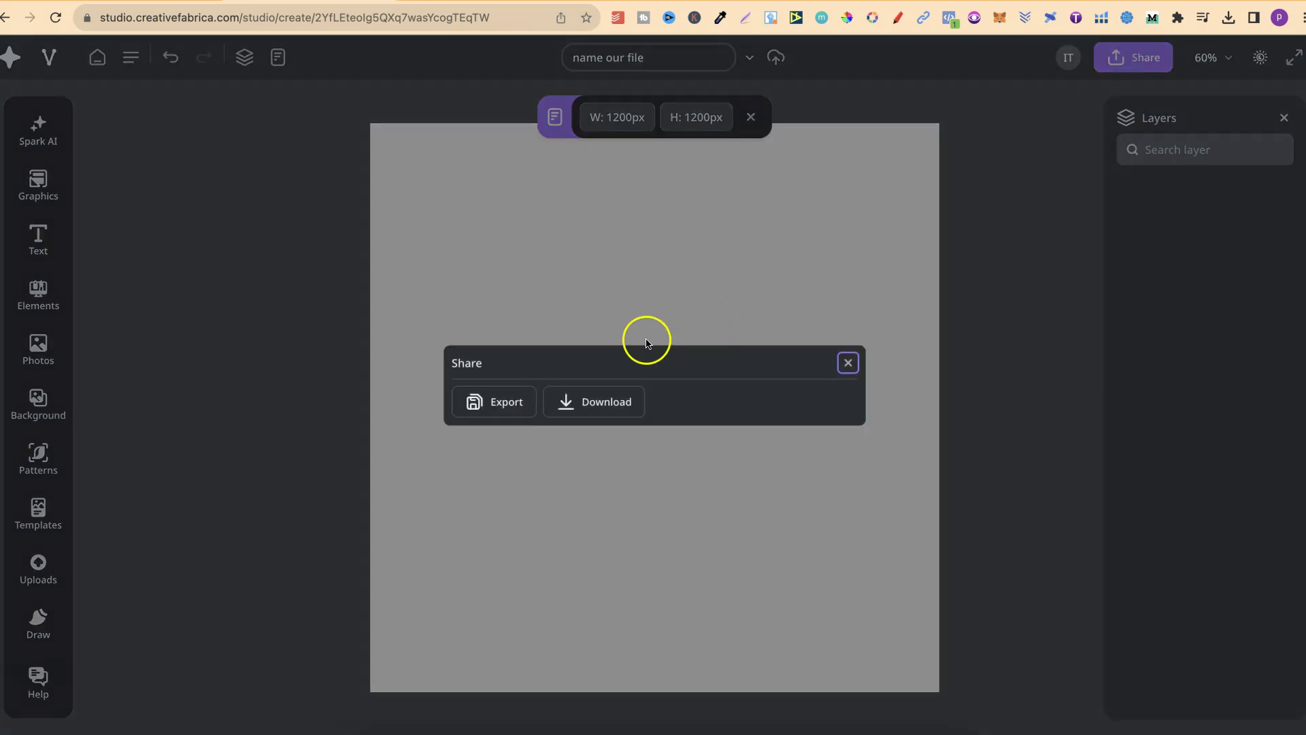
click(591, 401)
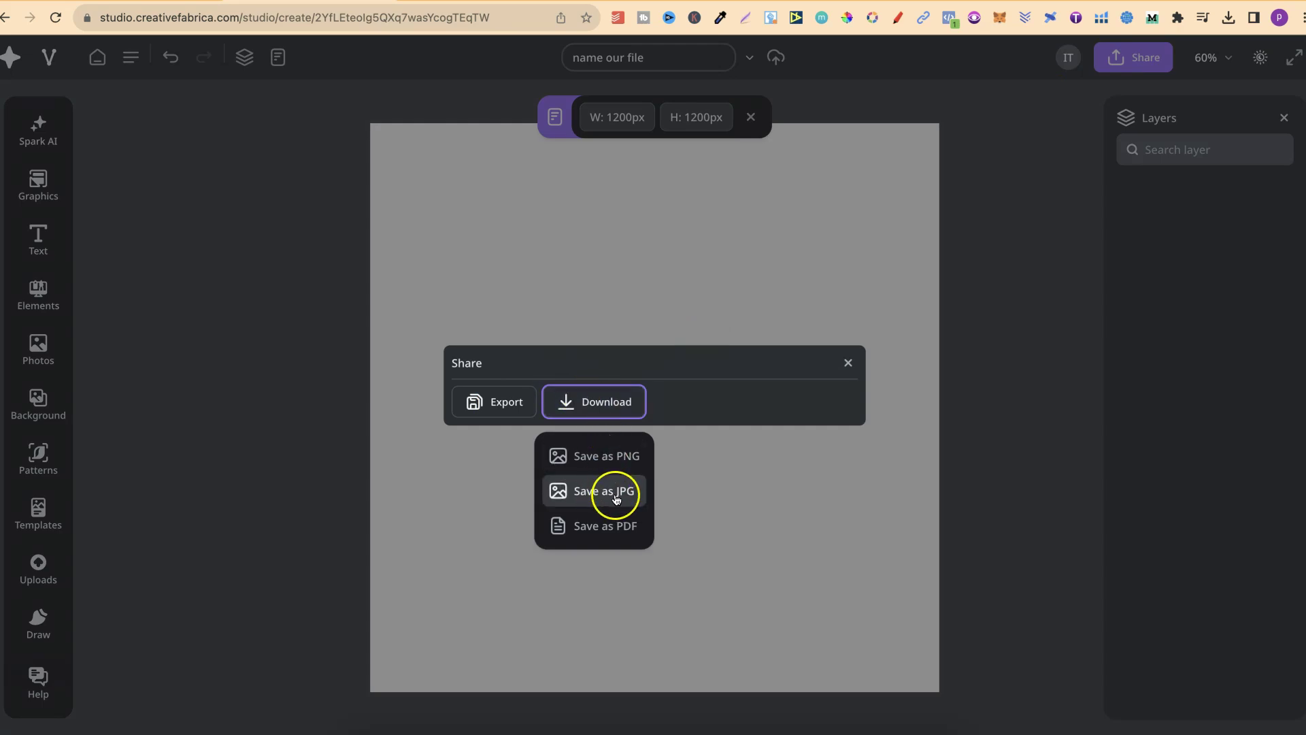
click(624, 522)
click(848, 362)
Step: Check zoom options, toggle light and dark themes, then enter and leave full screen
click(1214, 61)
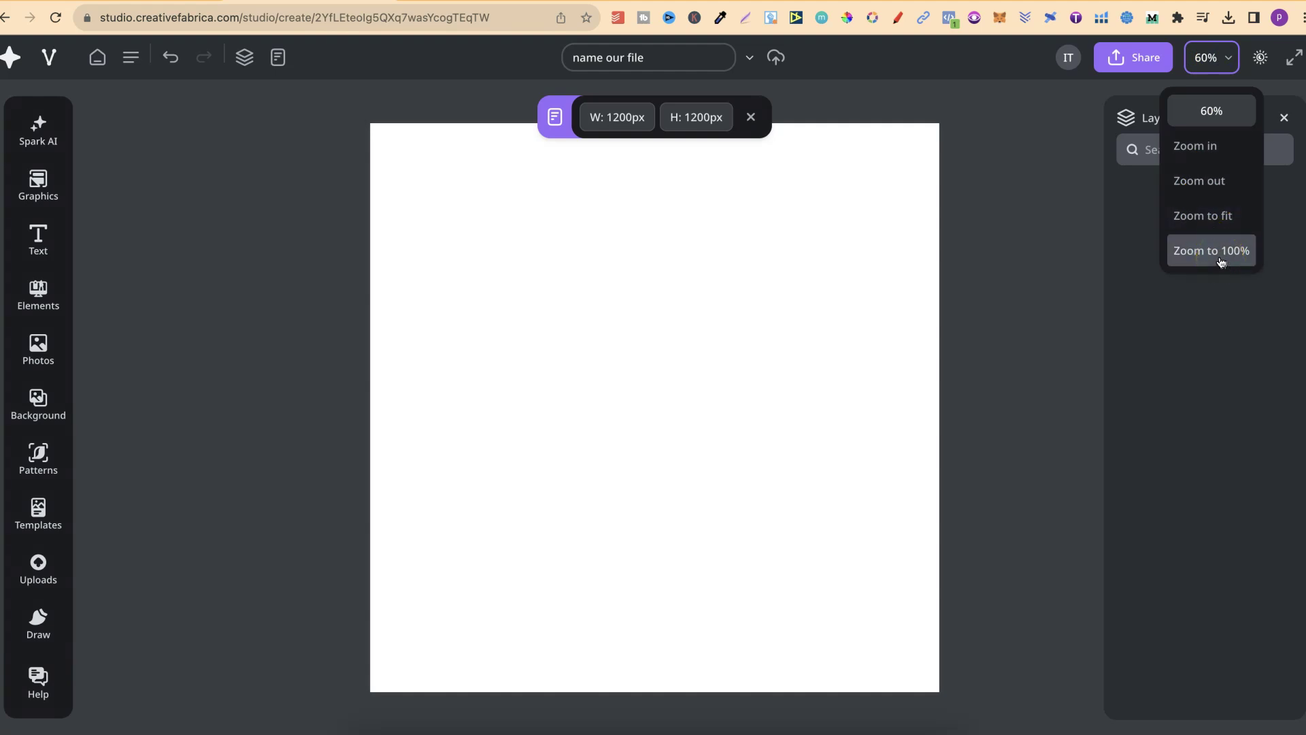
click(1261, 60)
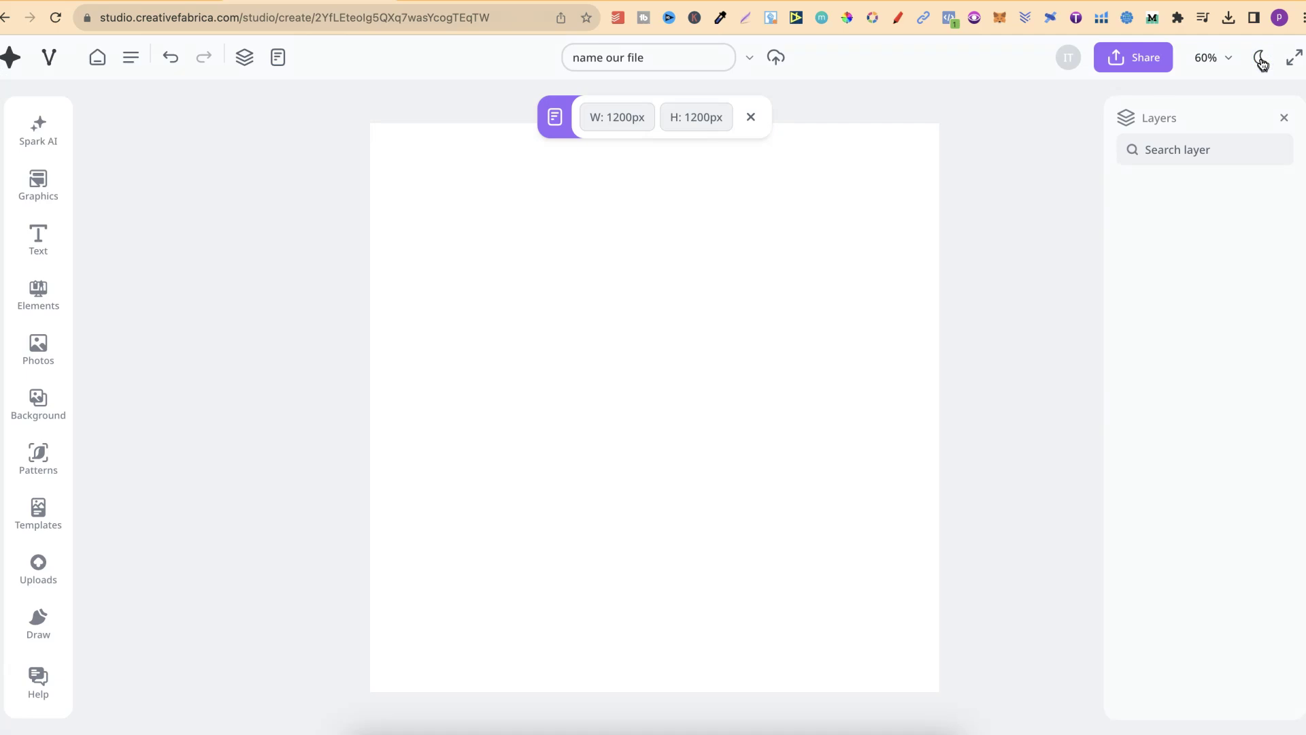
click(1262, 61)
click(1262, 61)
click(1262, 61)
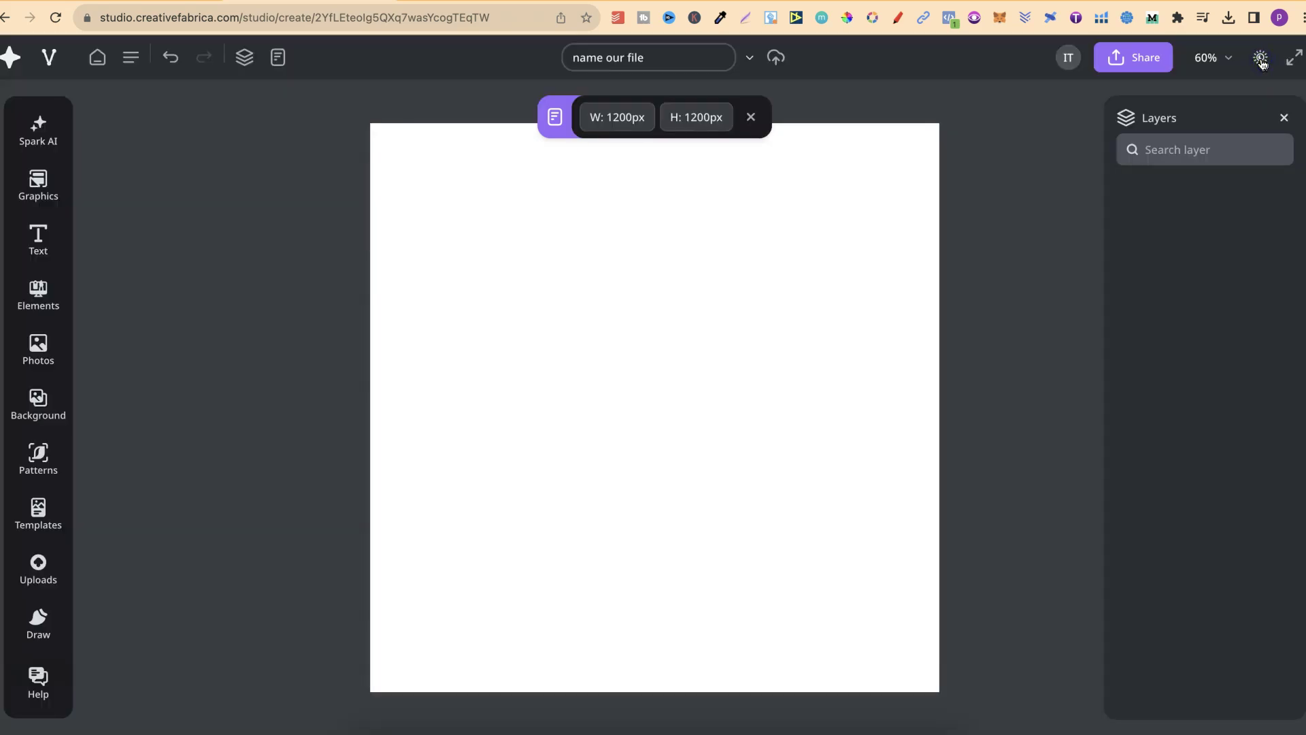
click(1293, 59)
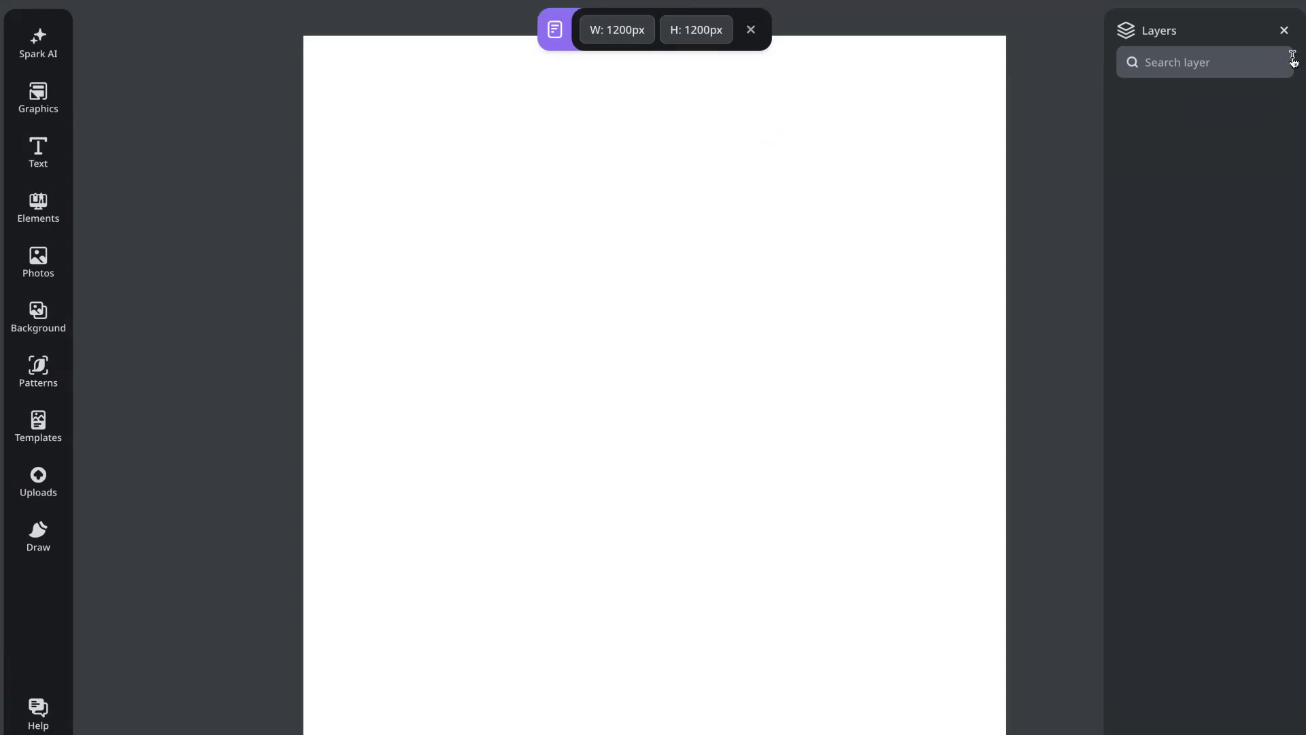
key(Escape)
Step: Try a random AI image prompt suggestion, then clear the prompt text
click(37, 130)
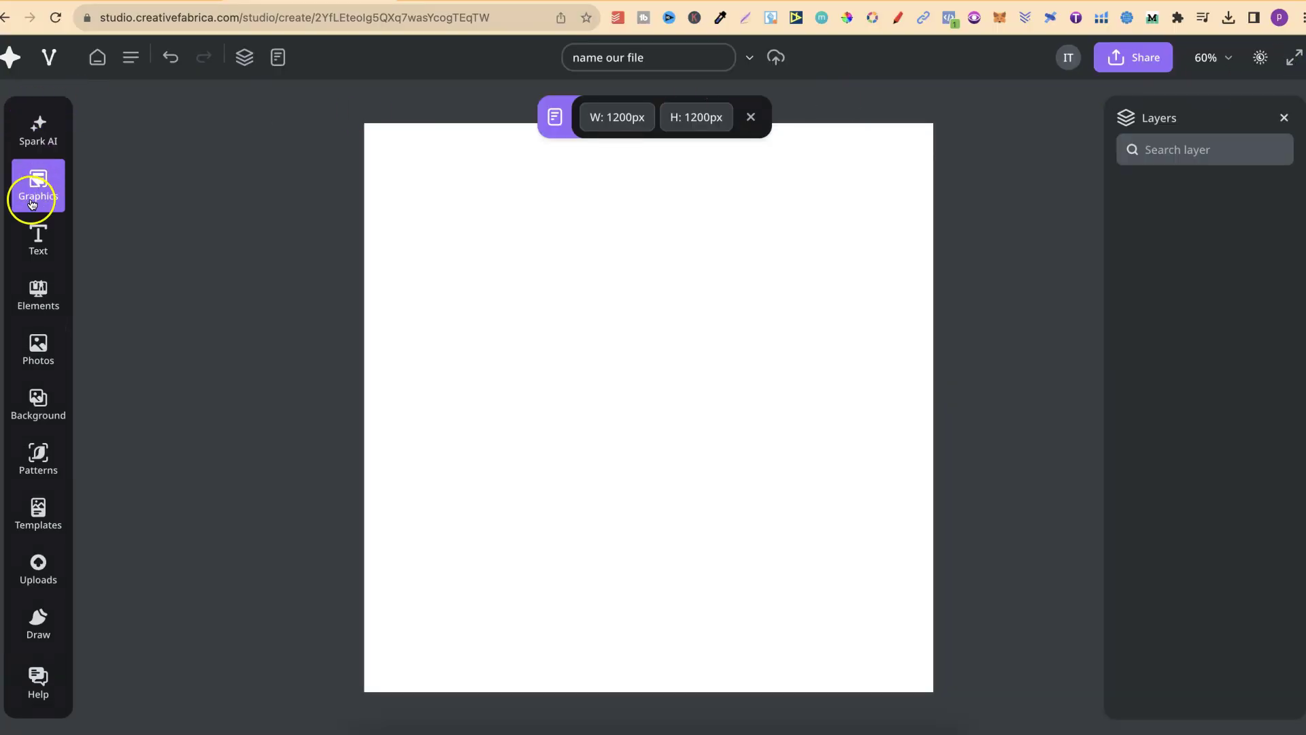
click(42, 129)
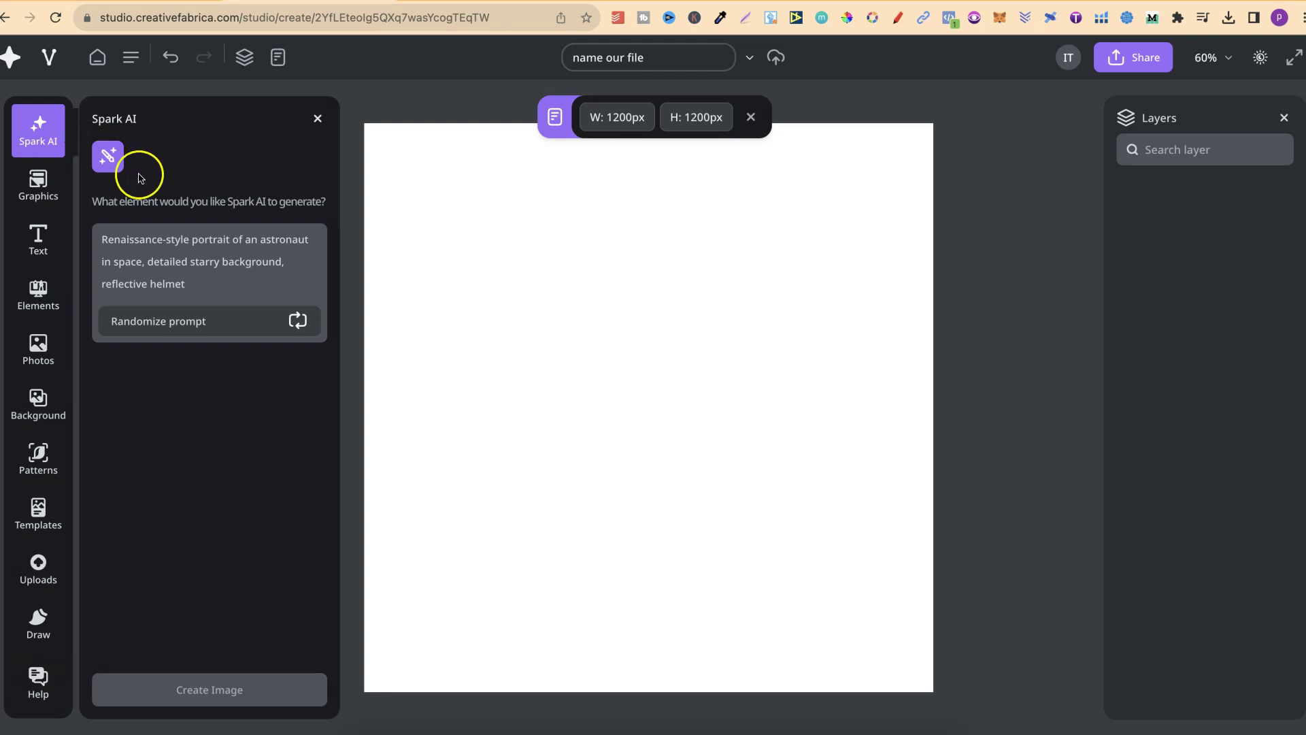
click(228, 329)
drag(257, 243, 98, 244)
key(BackSpace)
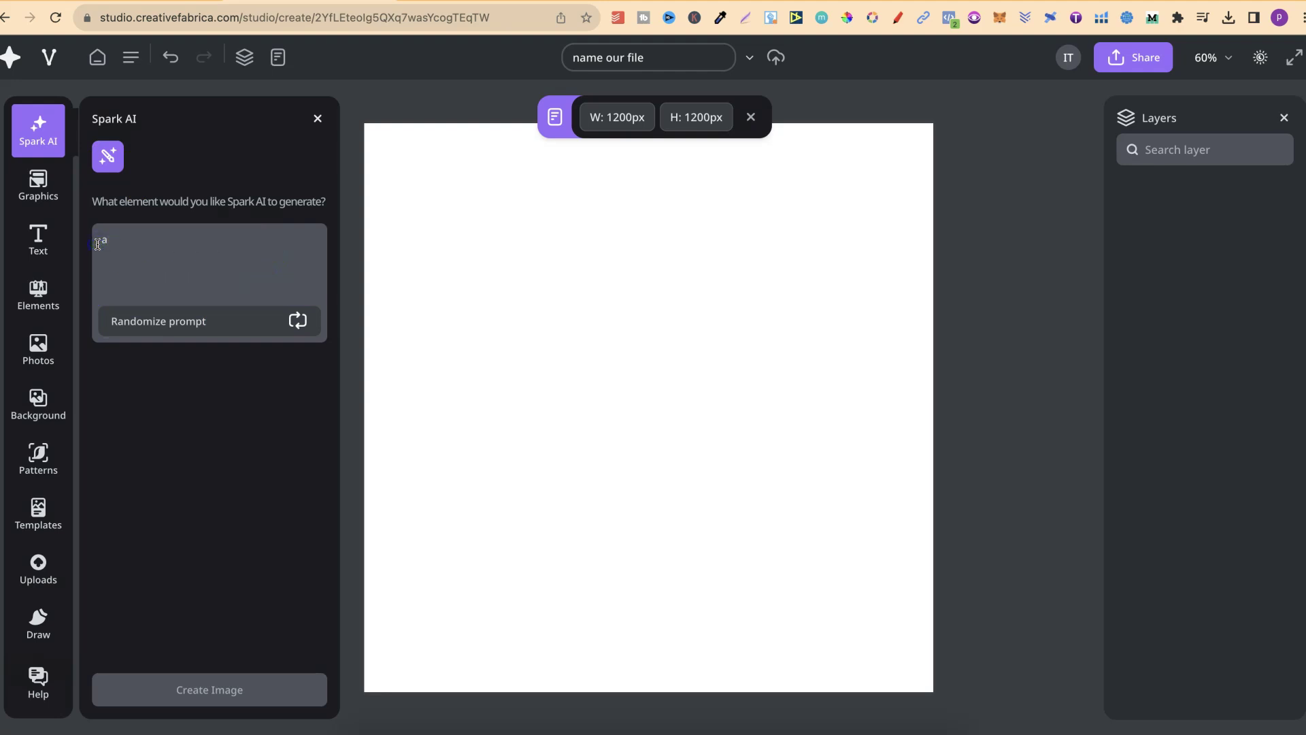
Step: Add the colourful cocktail drink graphic from the Graphics library to the canvas
click(46, 186)
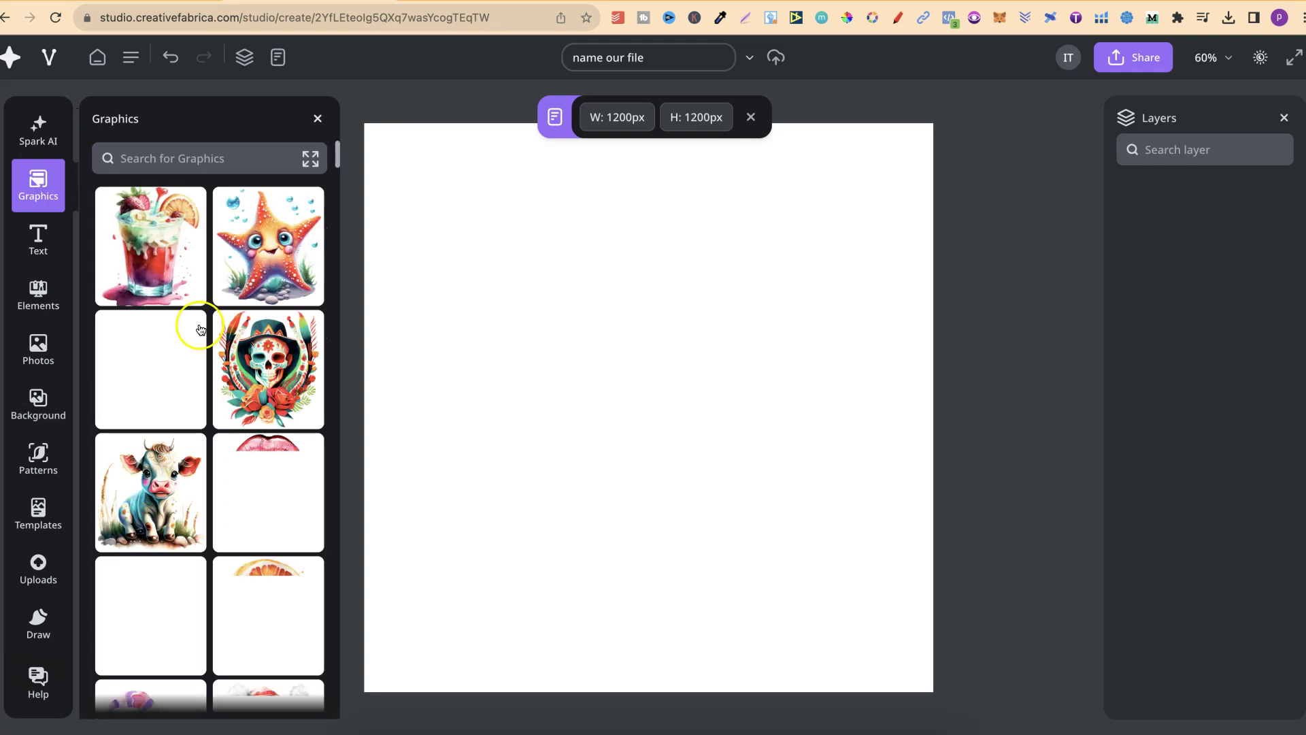
scroll(227, 391, down, 3)
scroll(228, 391, down, 20)
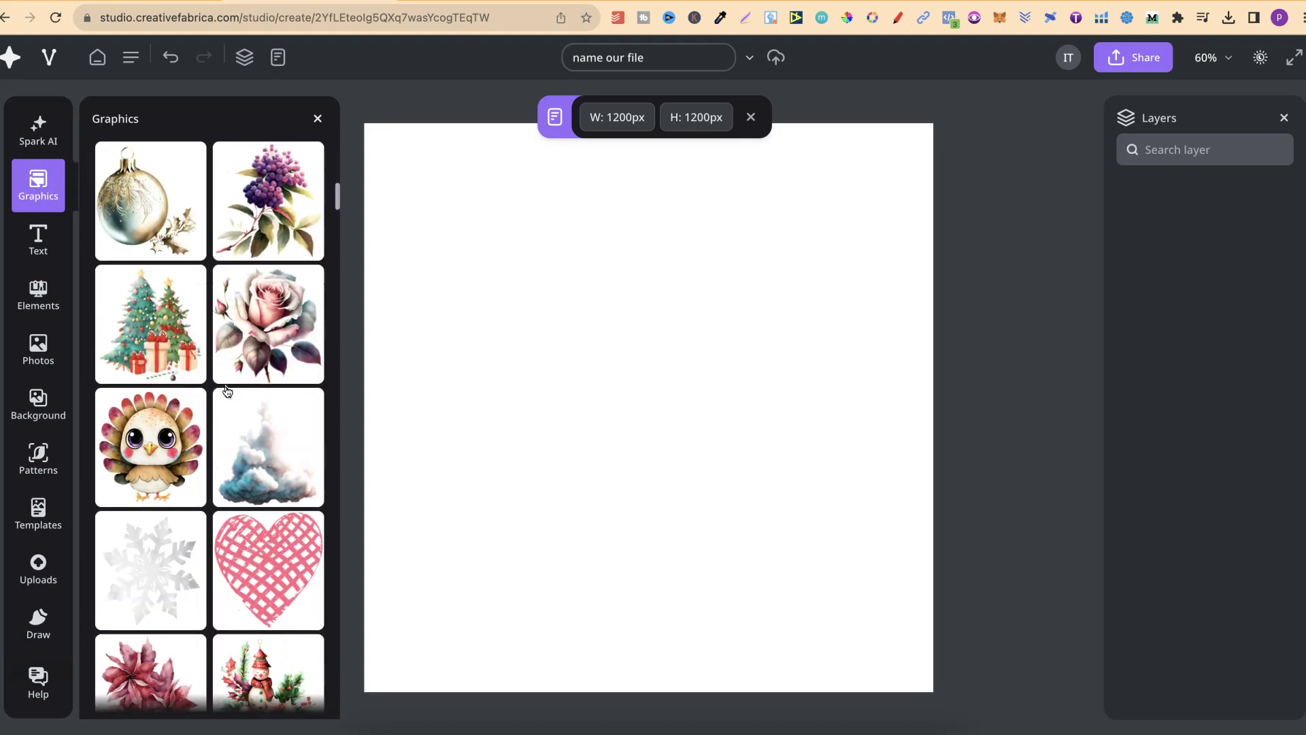
scroll(227, 390, down, 5)
scroll(227, 390, up, 20)
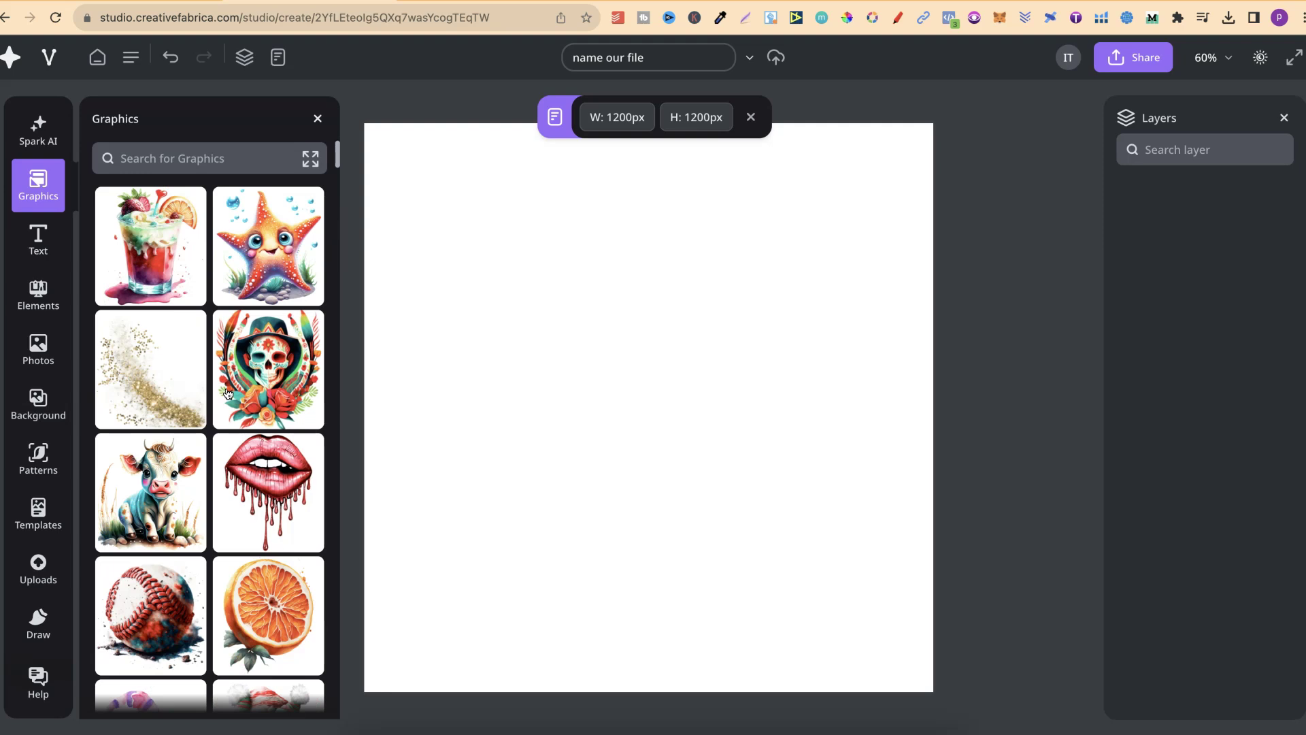
click(154, 254)
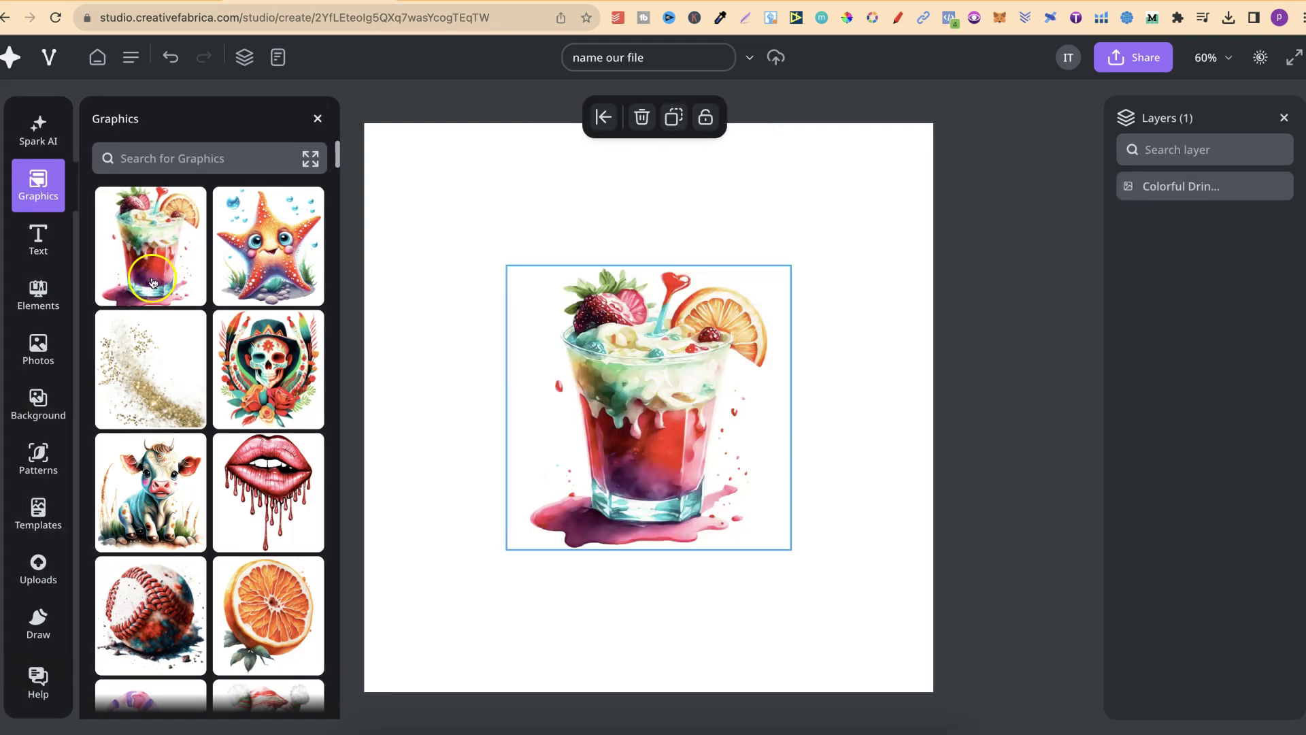
Step: Add the pink FEELIN' FOXY text preset, placing FEELIN' above the drink and FOXY below
click(39, 242)
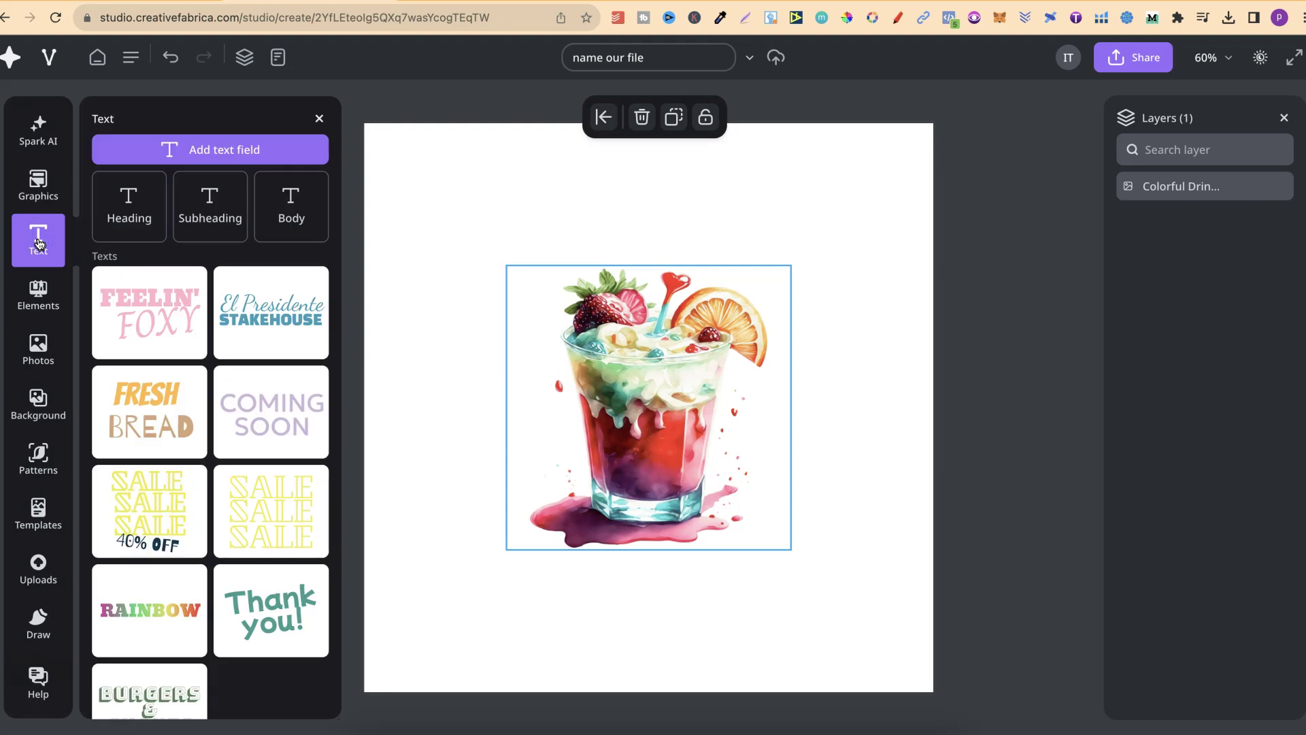
click(225, 159)
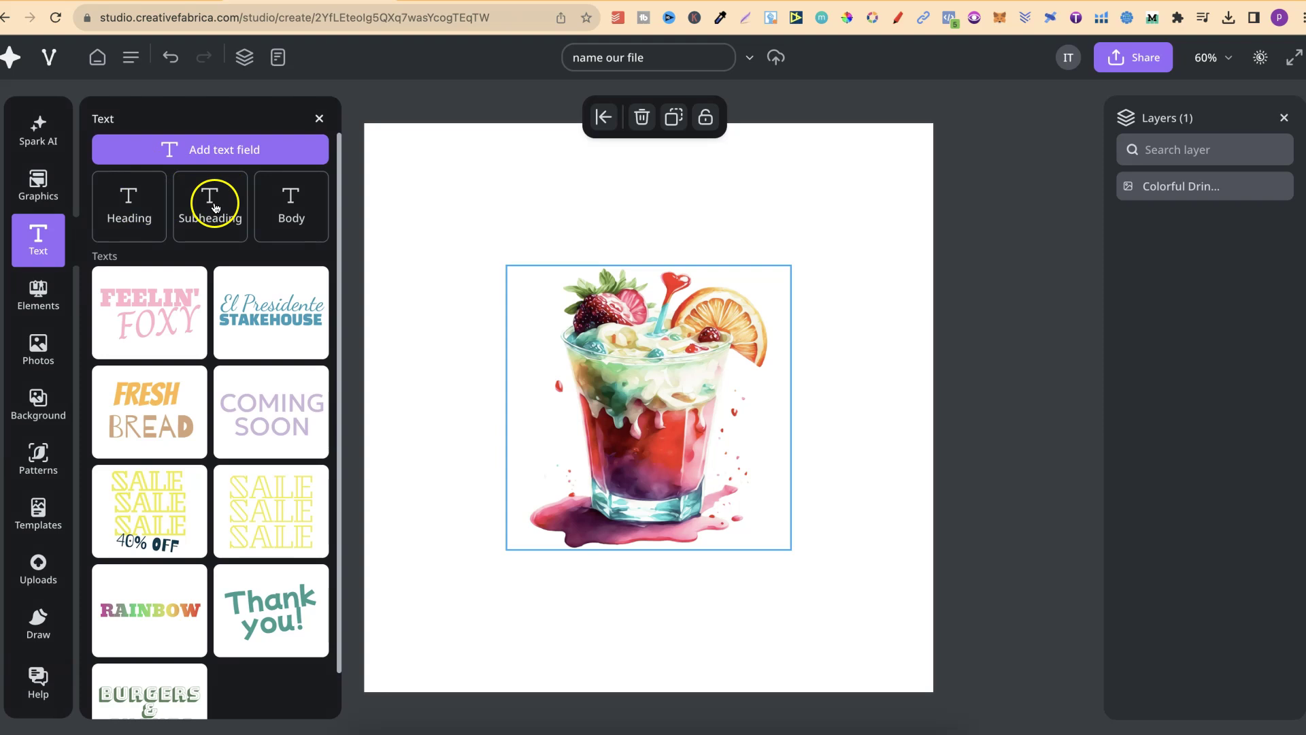
scroll(253, 393, down, 1)
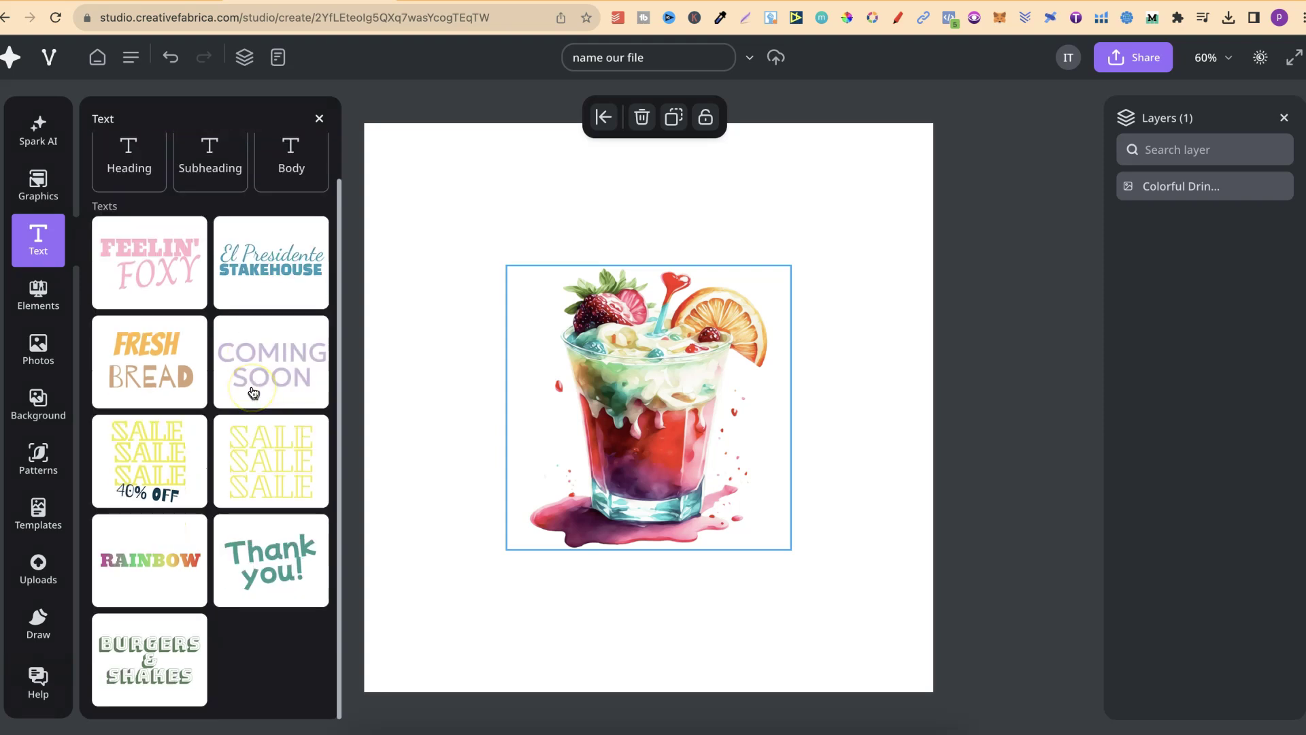
scroll(231, 565, up, 1)
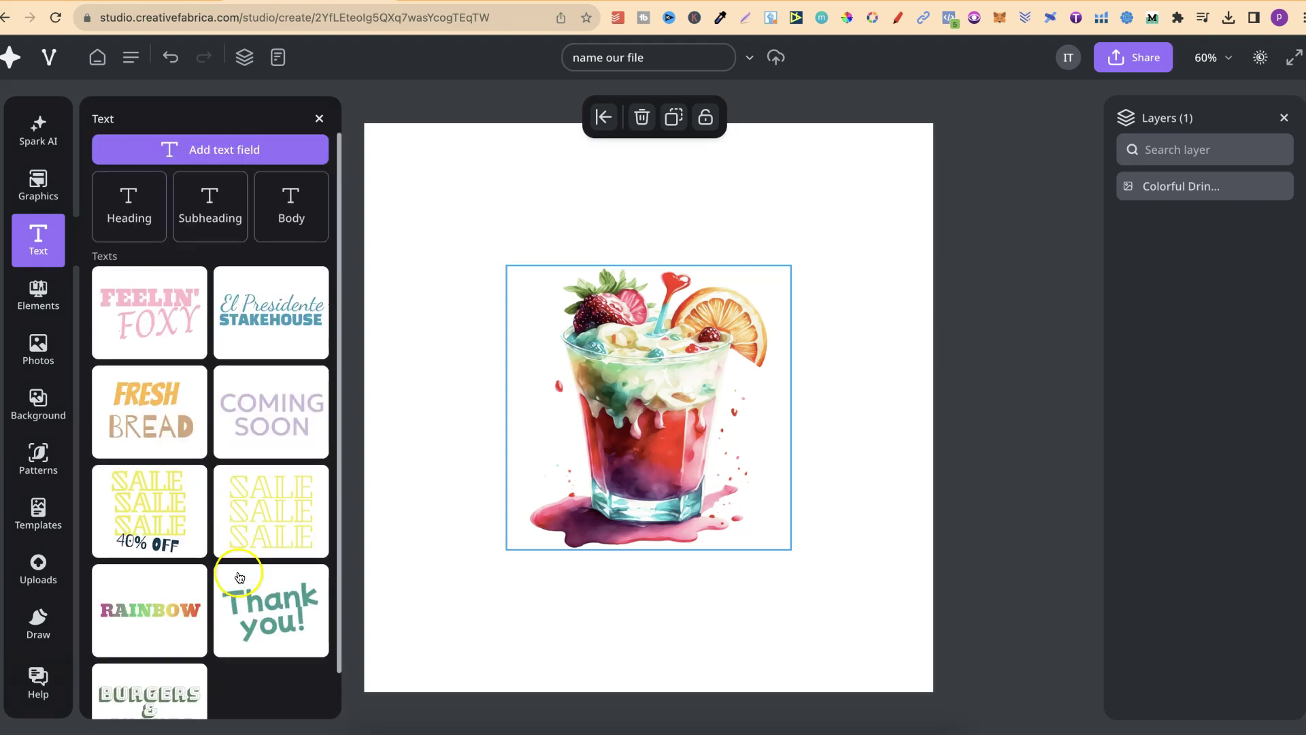
click(161, 310)
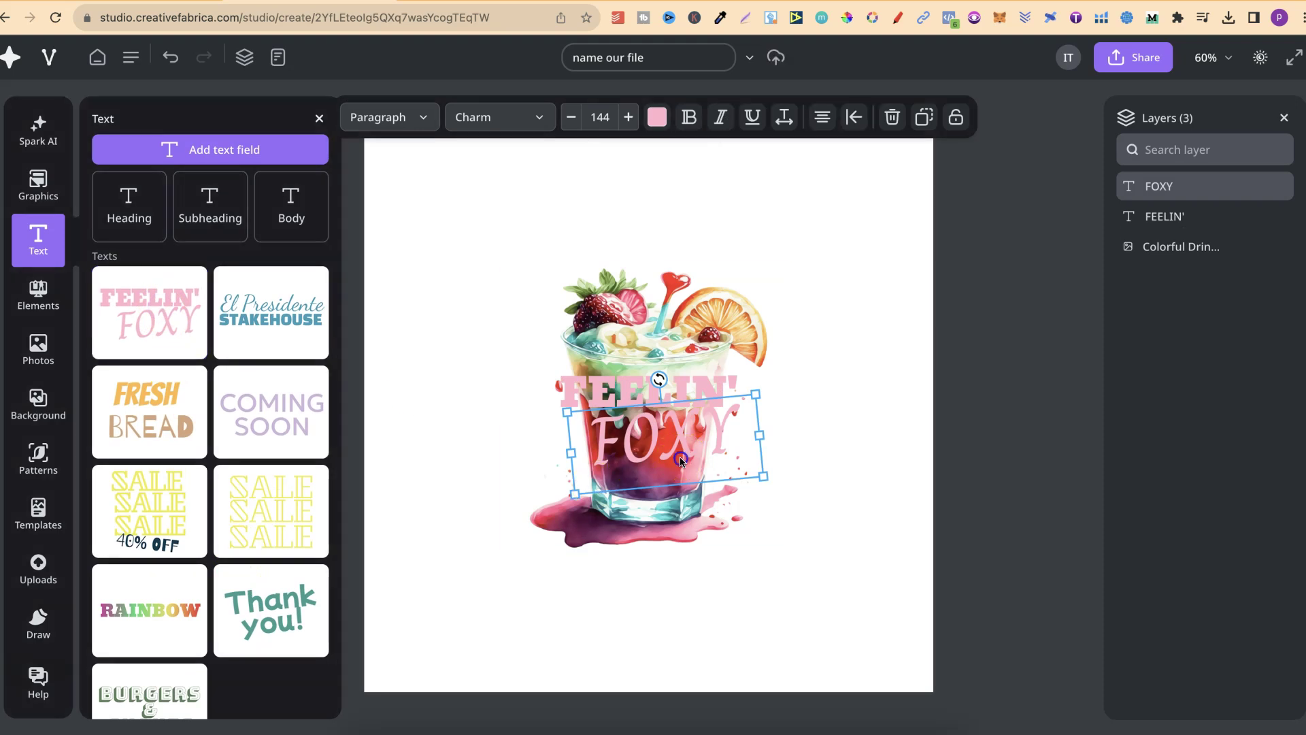
drag(681, 483, 662, 609)
drag(670, 389, 683, 221)
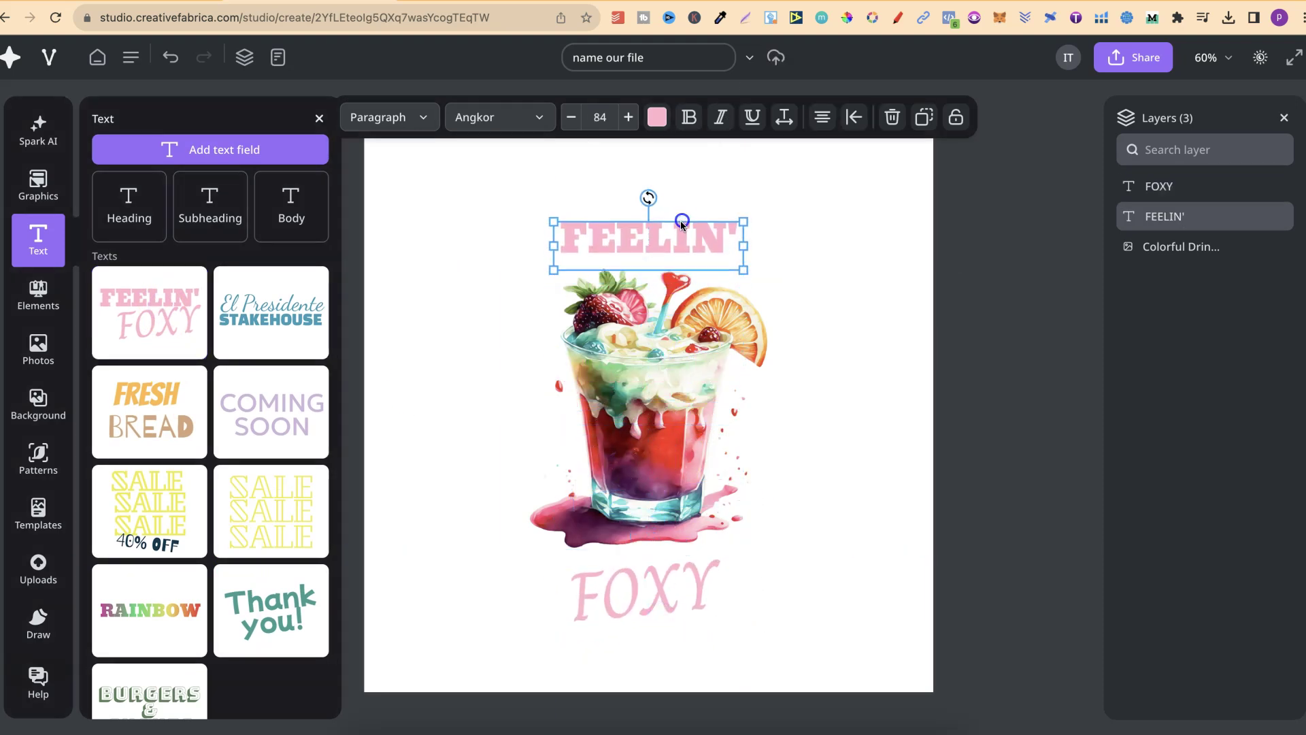
Step: Browse the paragraph styles and font list for FEELIN', keeping the Angkor font
click(422, 119)
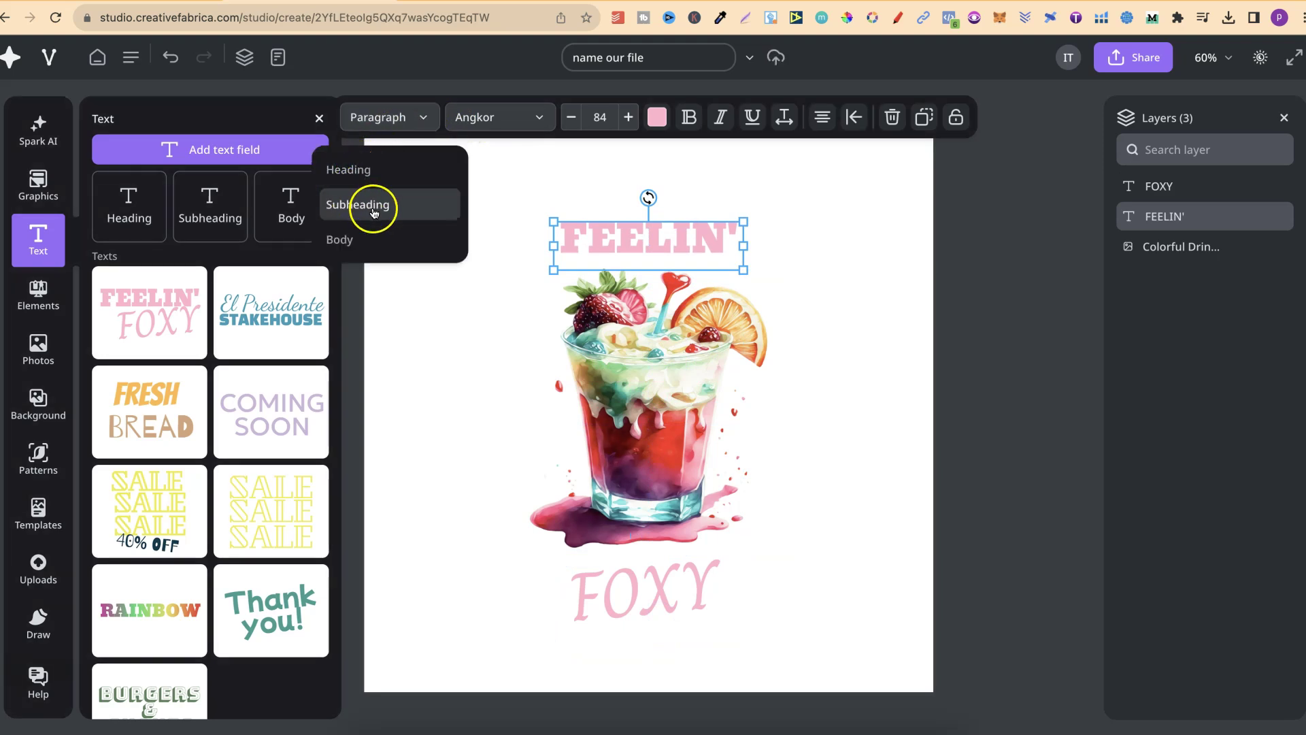
click(485, 119)
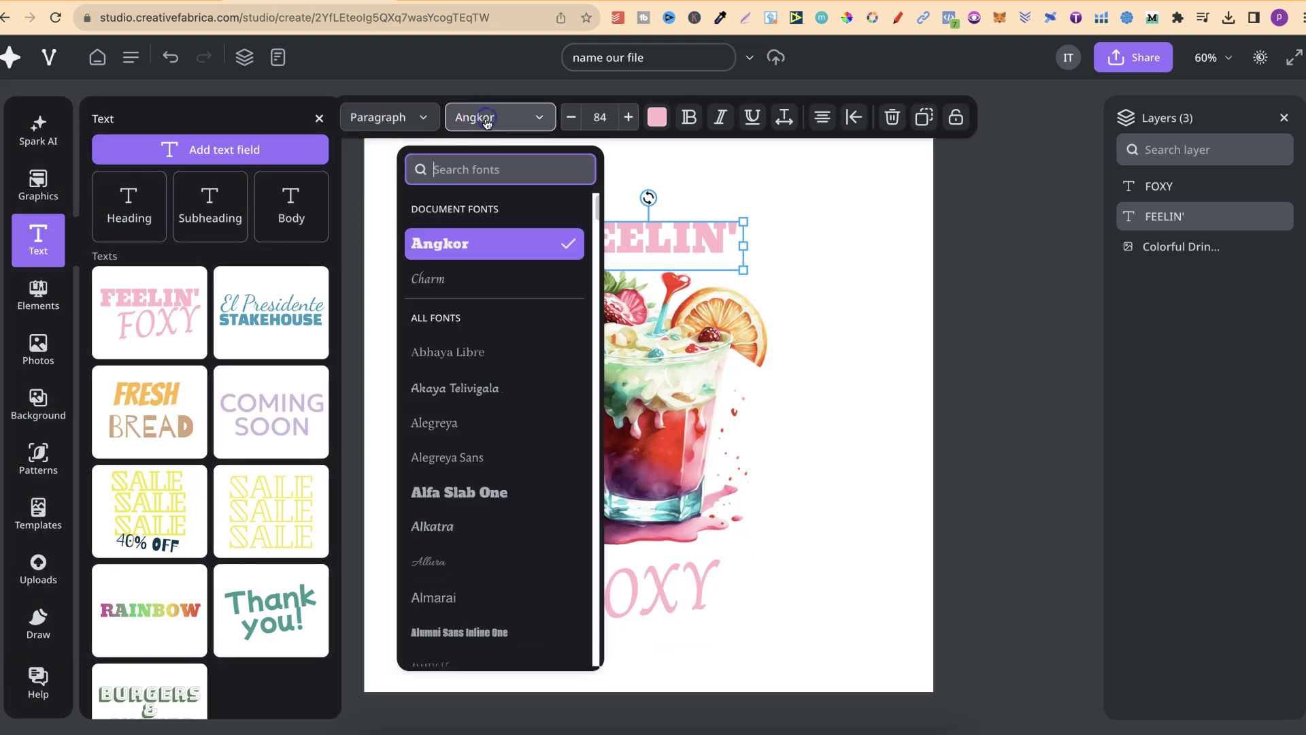
scroll(487, 418, down, 15)
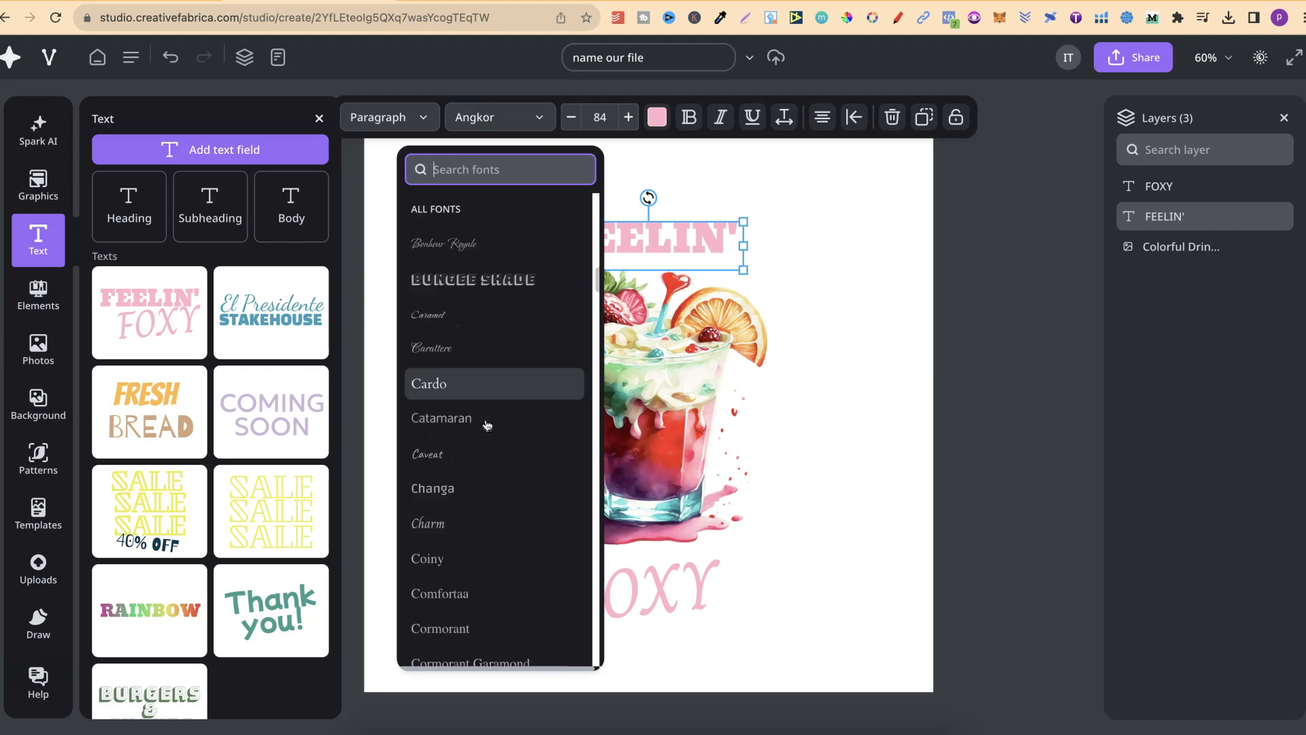
scroll(487, 425, down, 15)
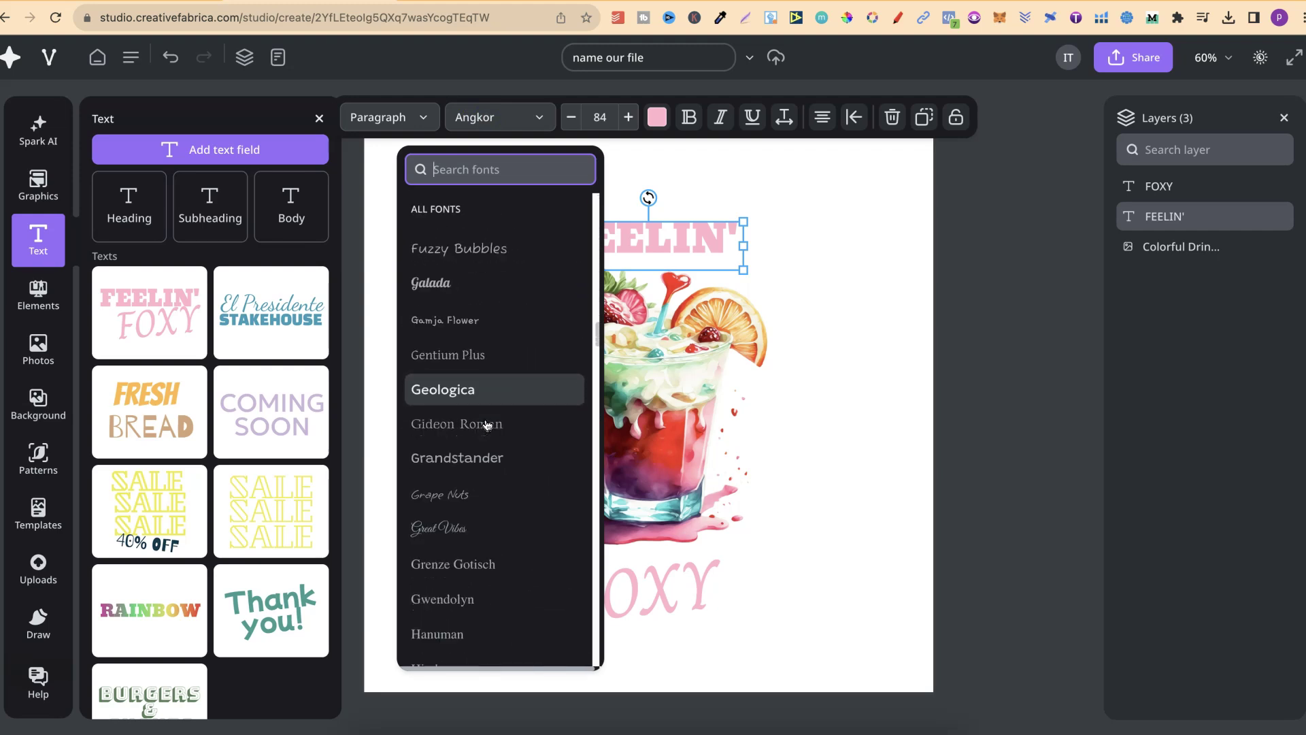
scroll(487, 425, down, 8)
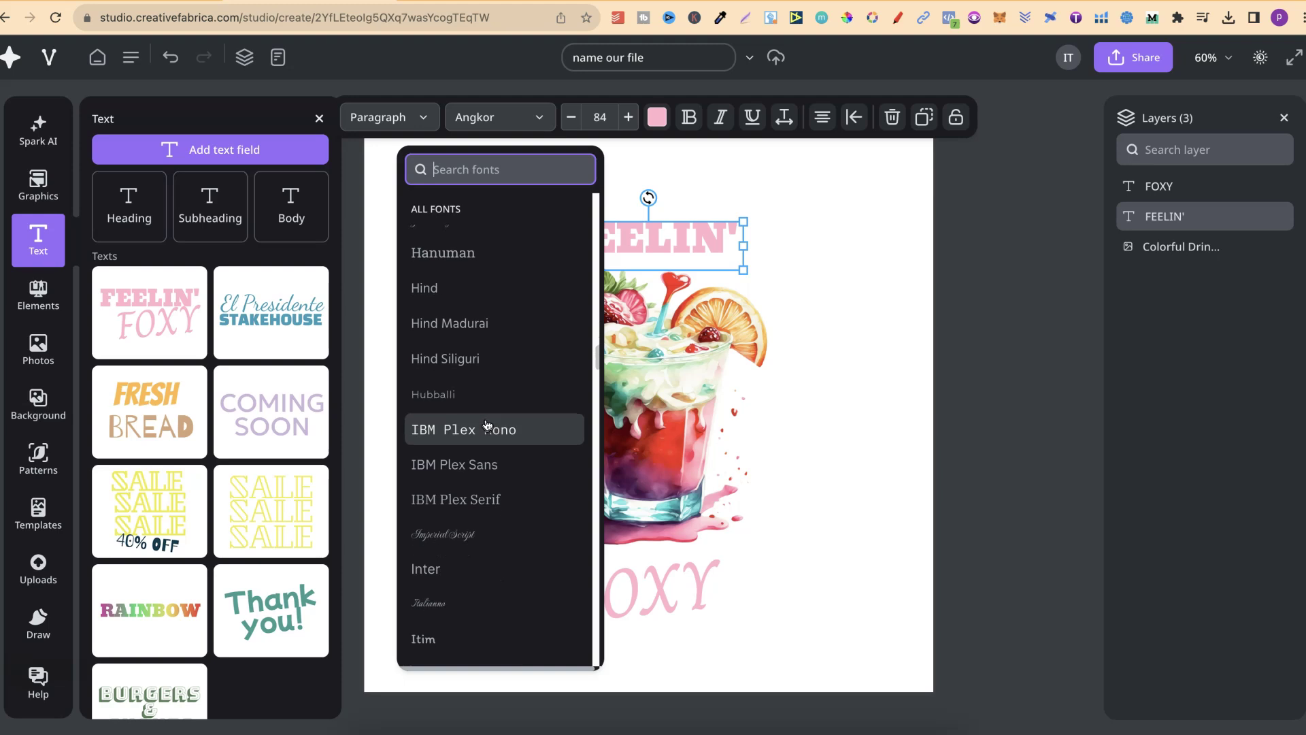
scroll(488, 425, down, 10)
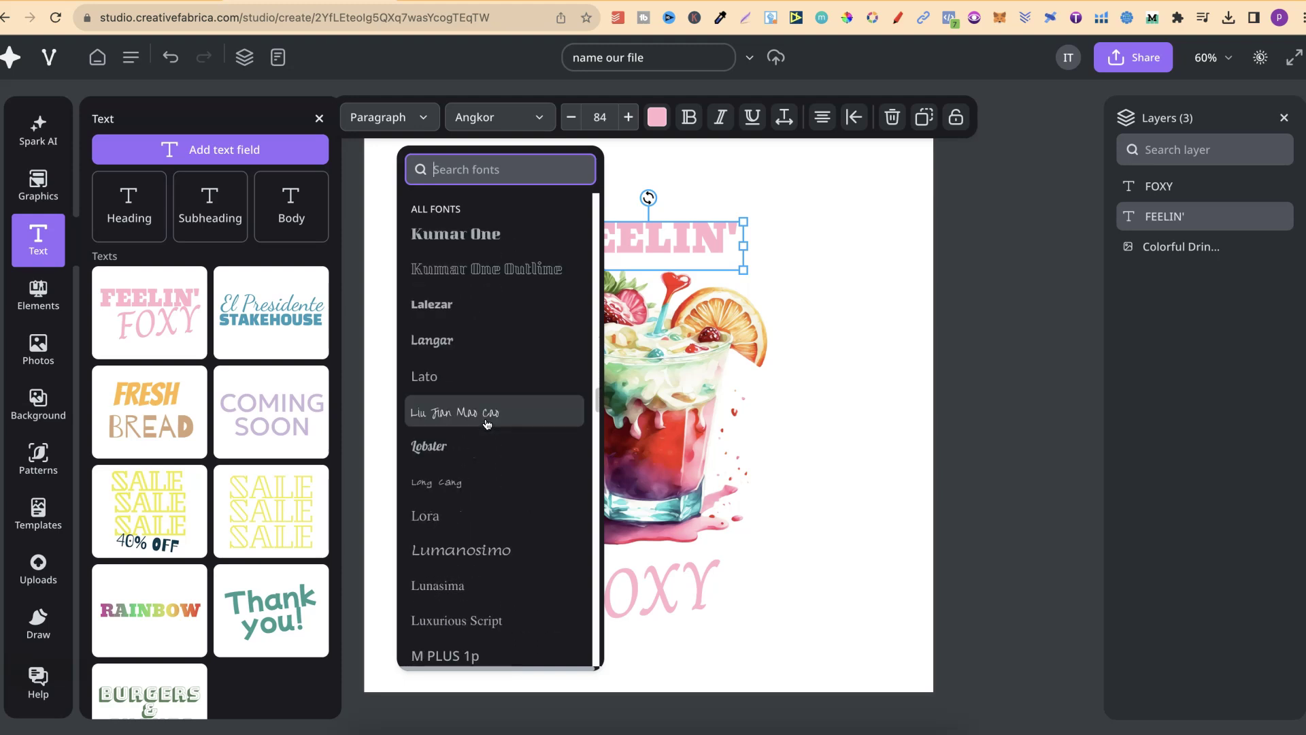
scroll(487, 425, down, 2)
click(814, 217)
Step: Enlarge FEELIN' to size 126 and widen its box to fit one line
click(690, 165)
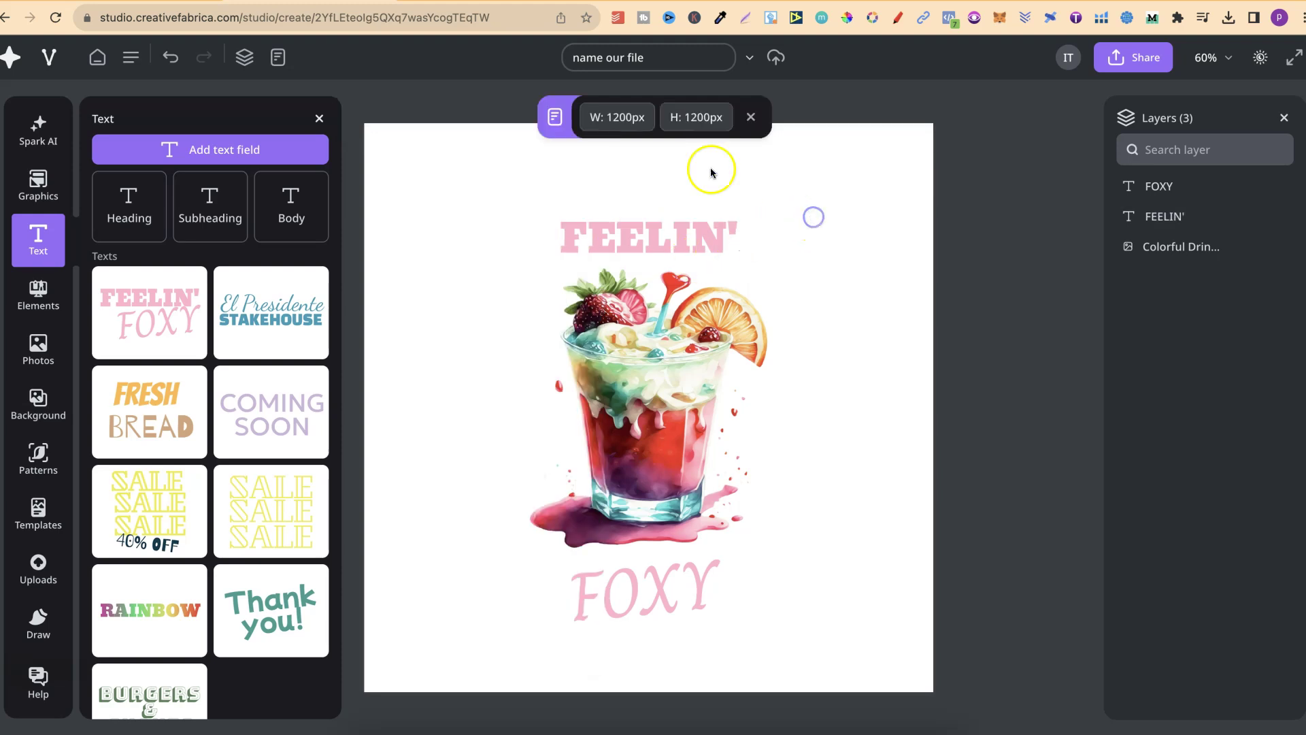
click(649, 238)
click(628, 121)
click(628, 121)
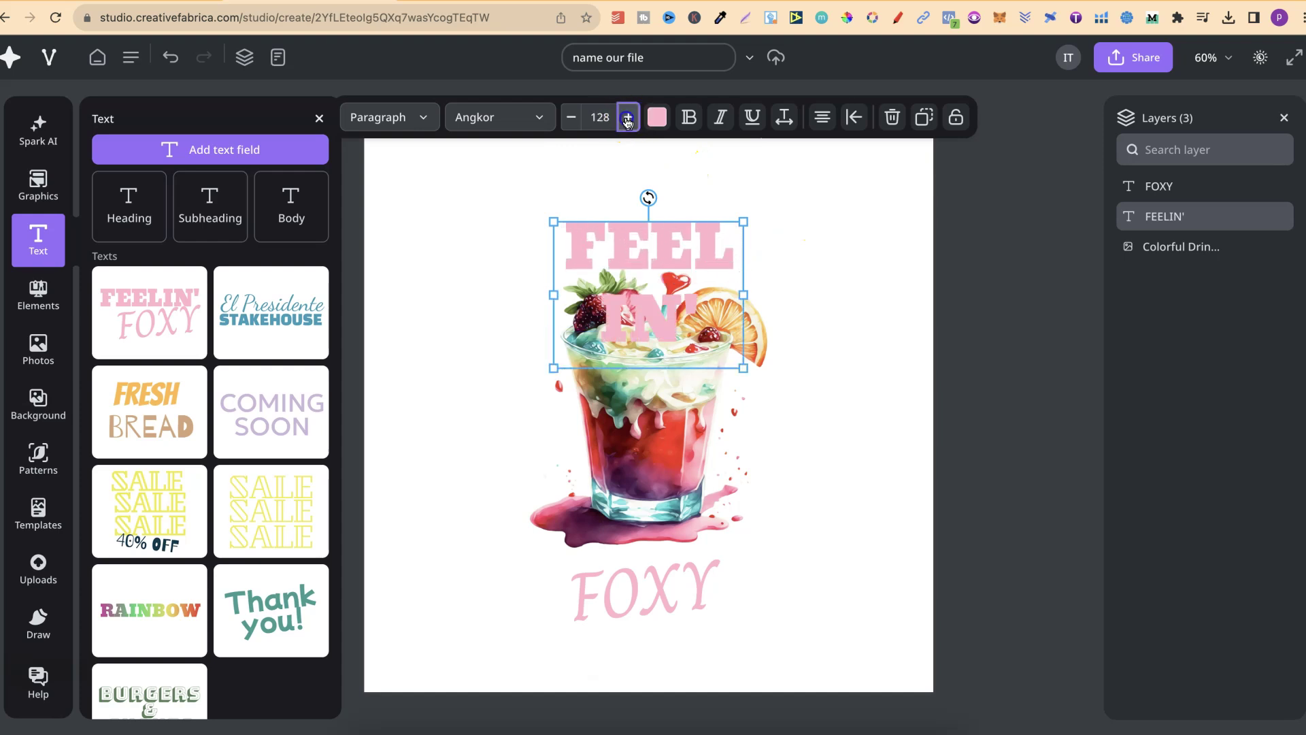
click(570, 118)
click(571, 118)
click(657, 117)
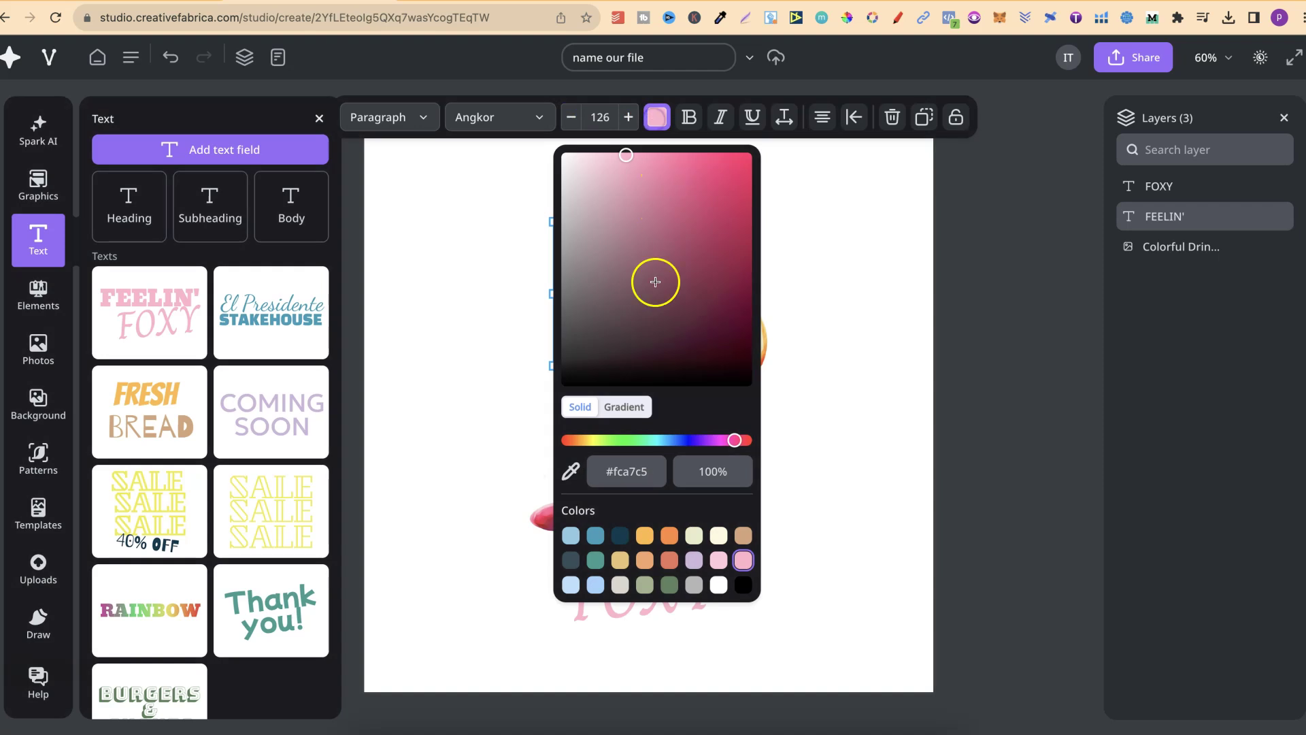
click(805, 248)
click(675, 243)
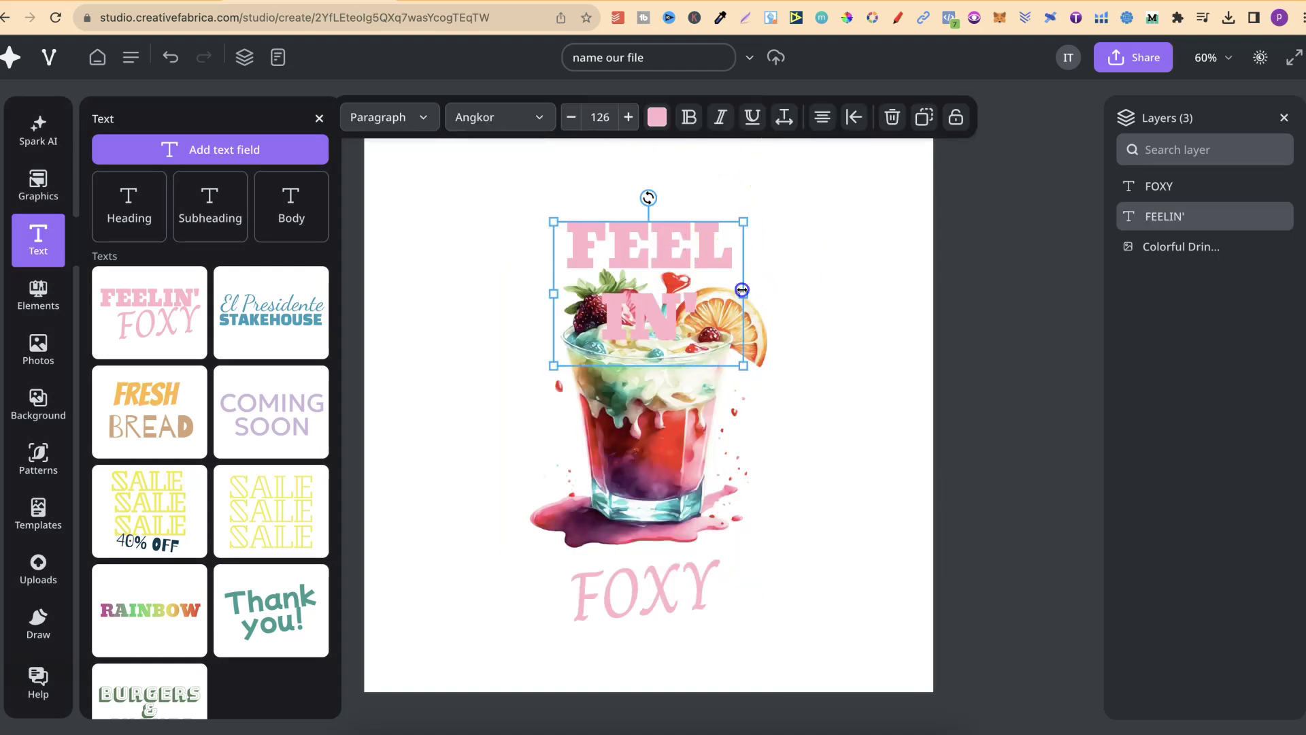
drag(744, 288, 867, 286)
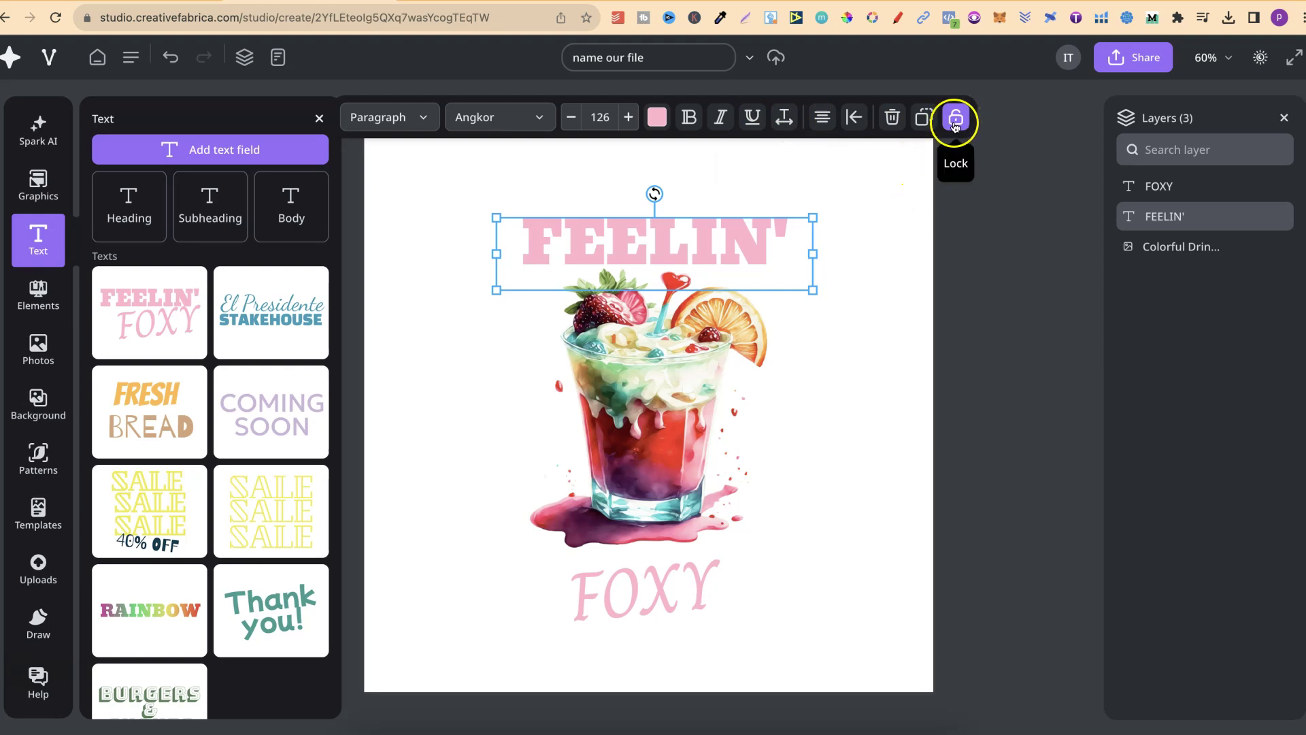
Step: Look through the shapes-and-lines collection and scroll the stock photos library
click(41, 292)
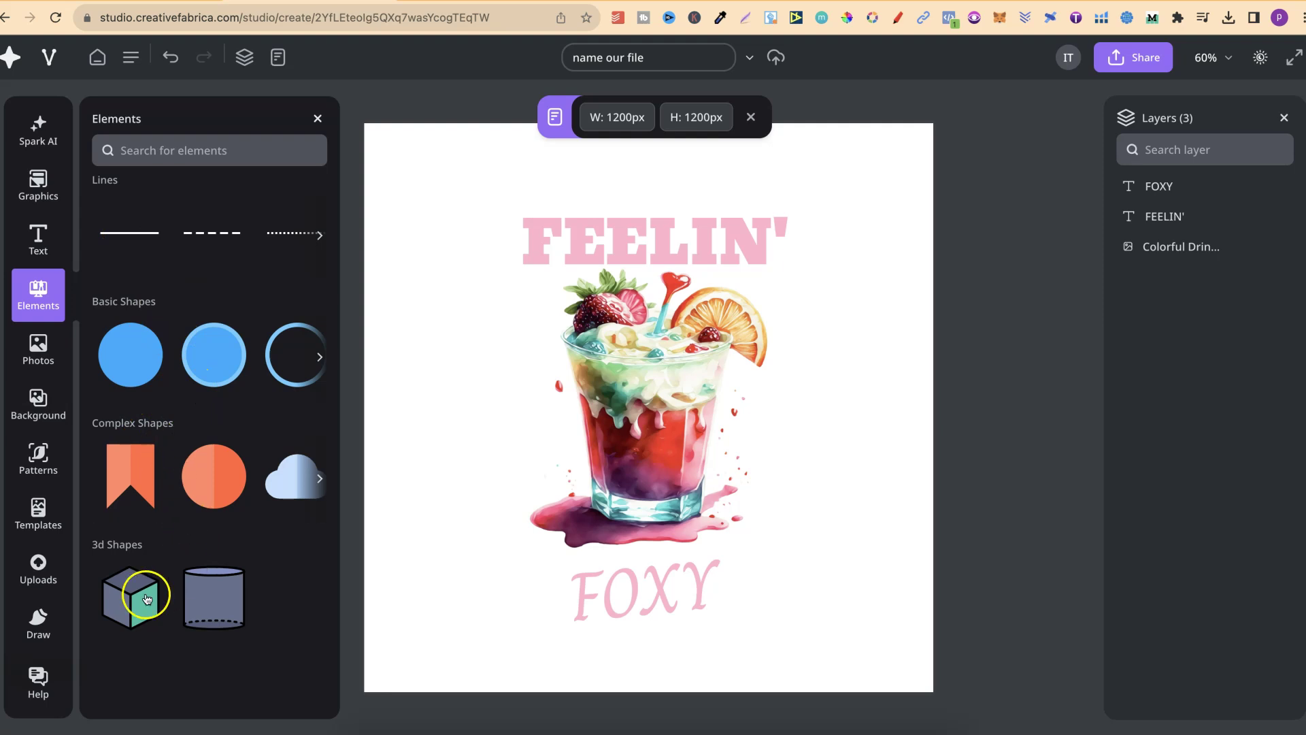
click(43, 355)
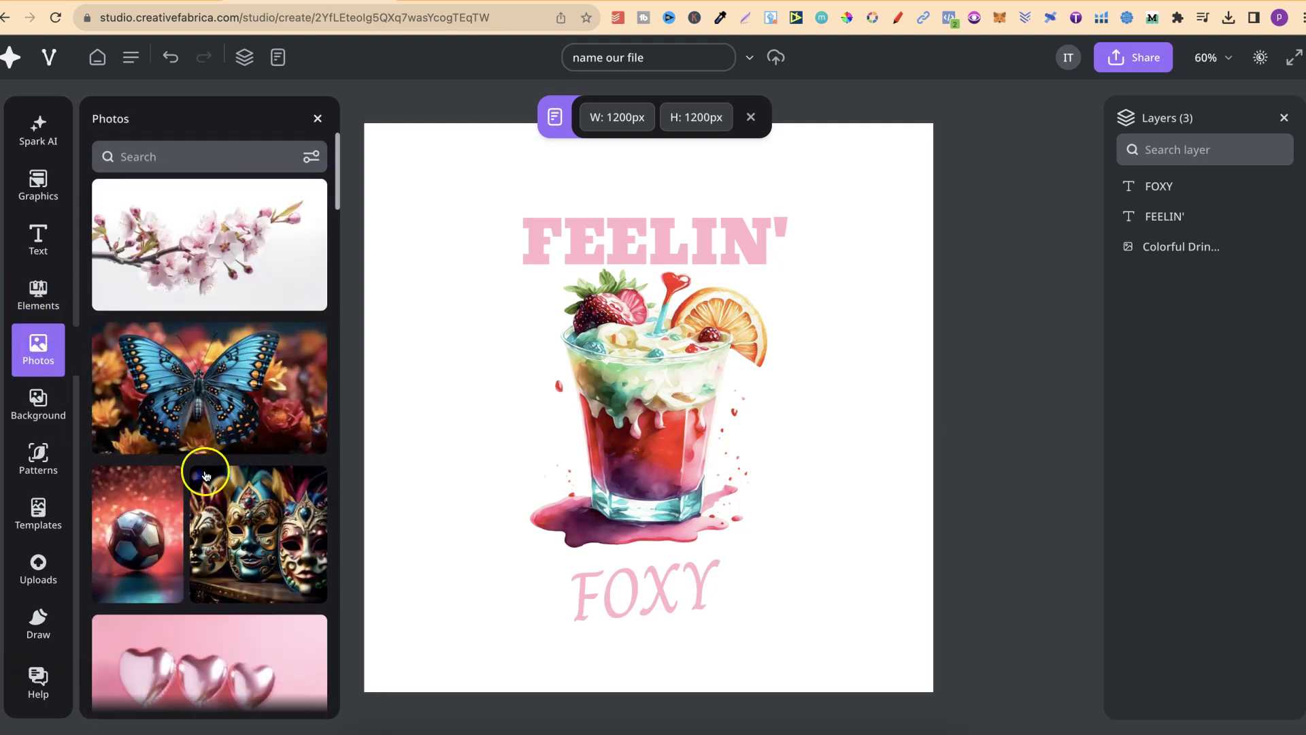
scroll(200, 490, down, 10)
scroll(202, 496, down, 10)
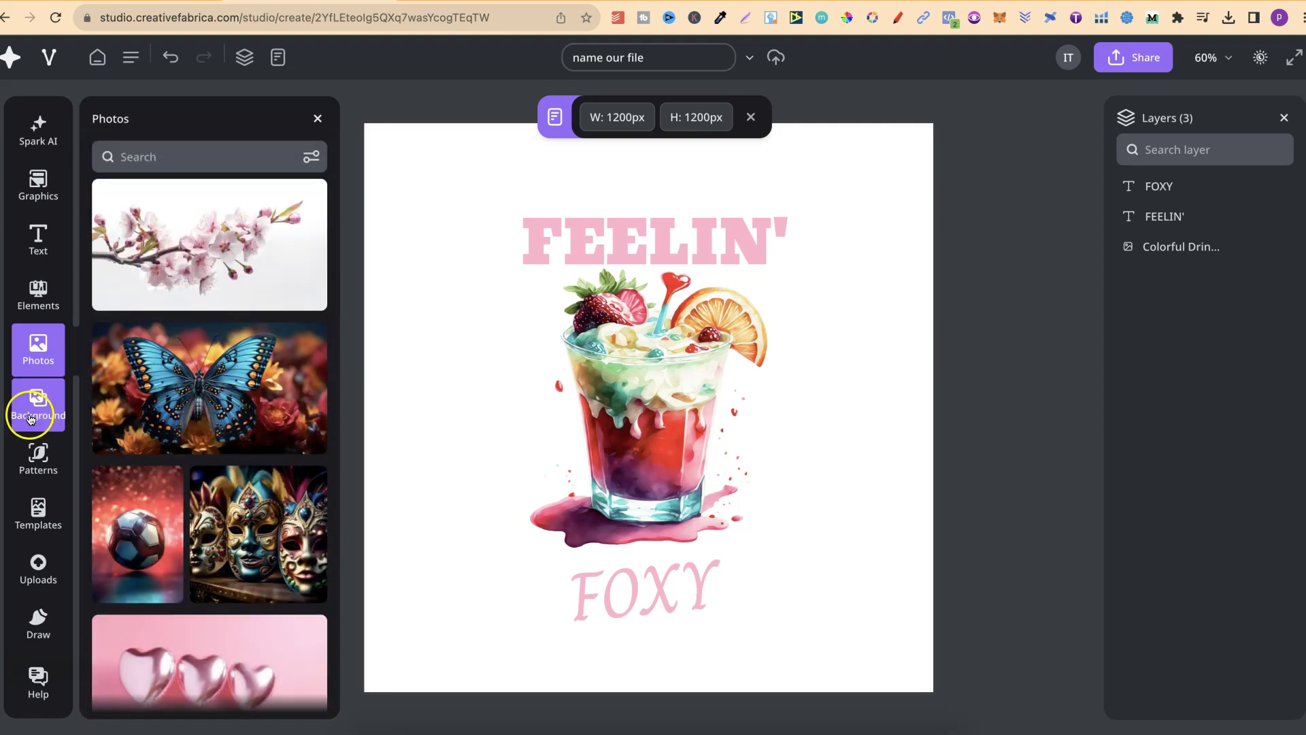
Step: Browse the Background and Patterns libraries, try the pattern search, then bring up Templates
click(32, 408)
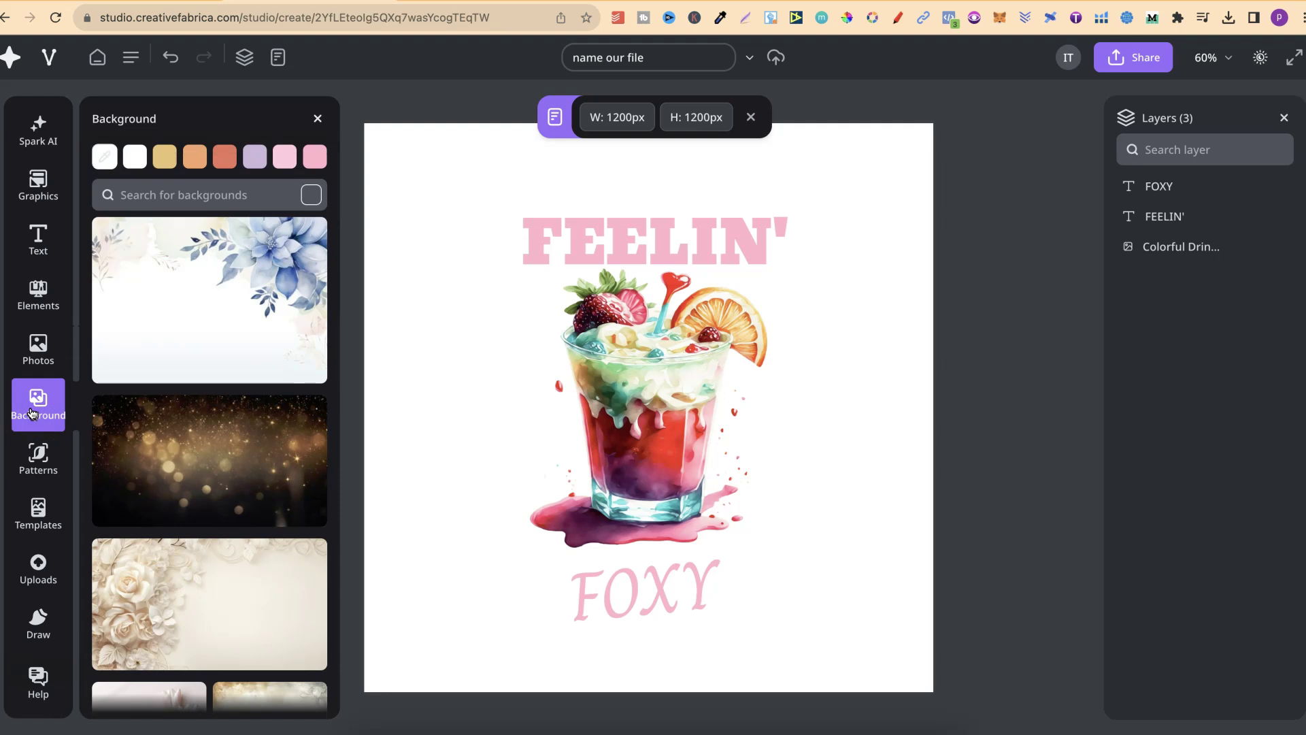
click(43, 454)
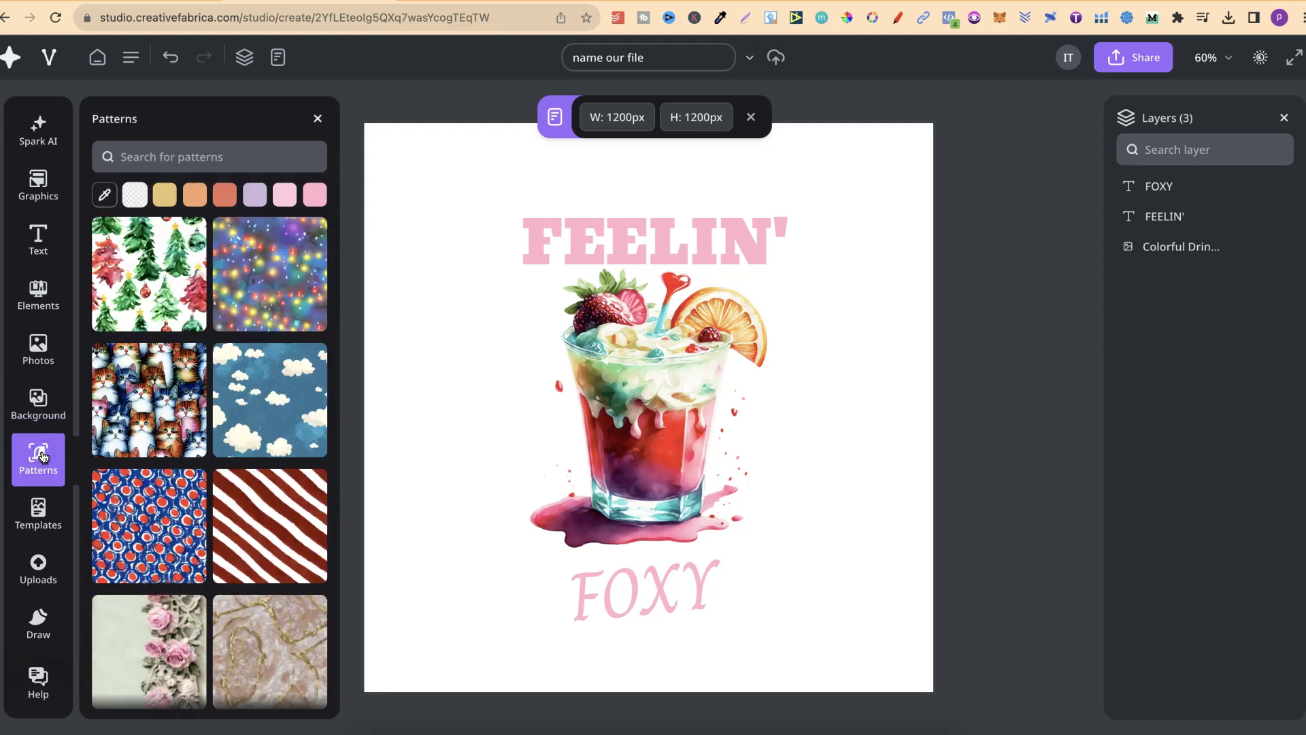
click(191, 157)
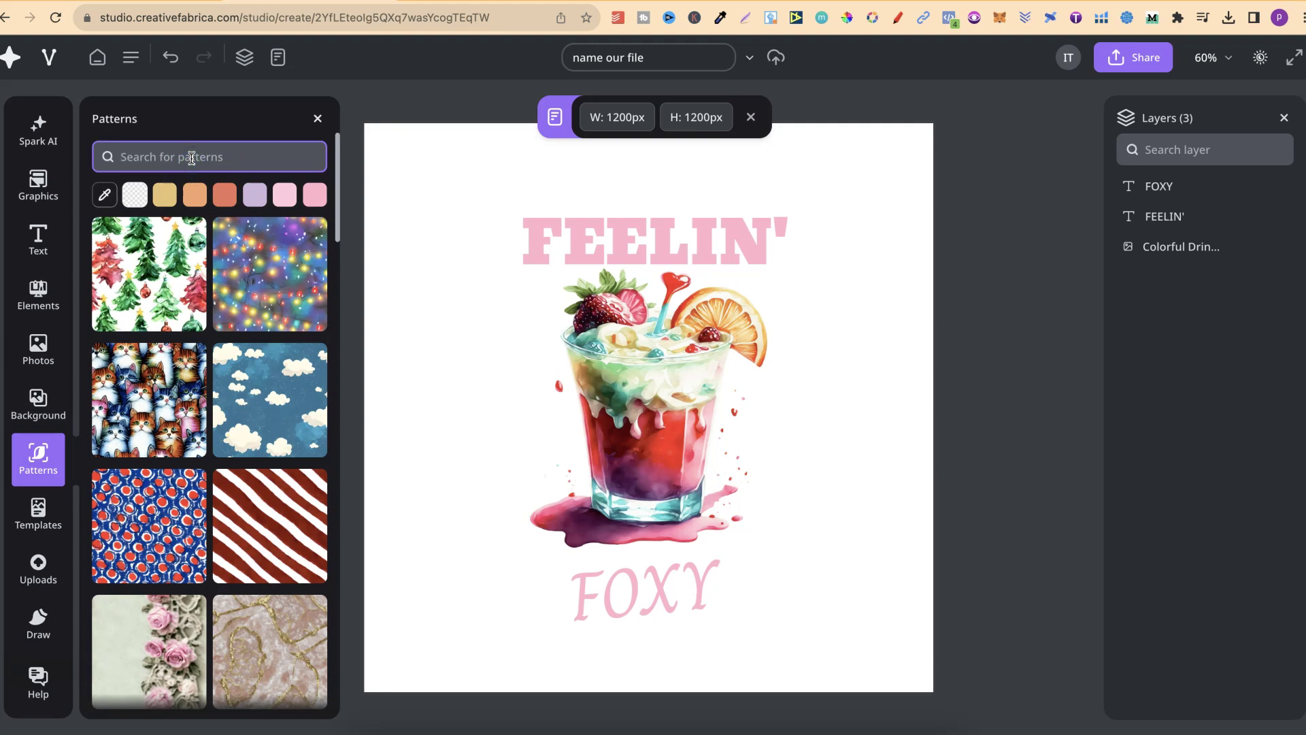
click(42, 525)
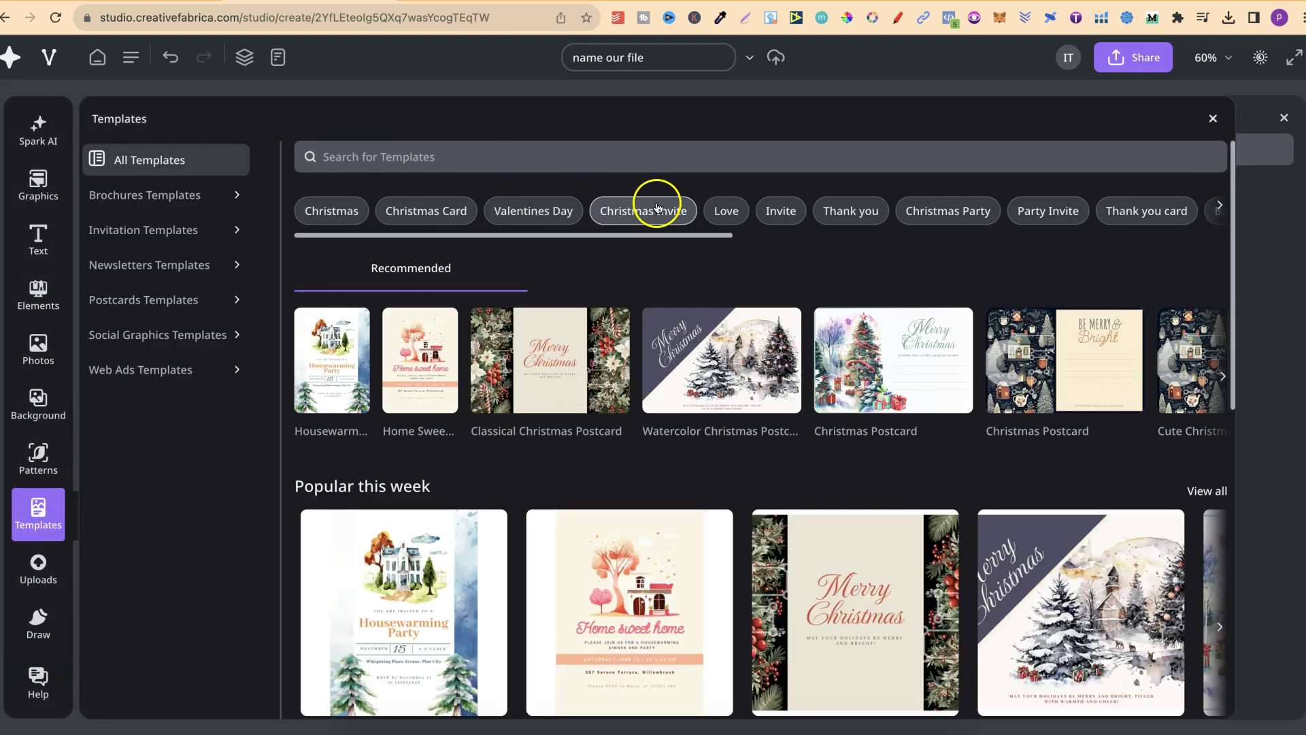
Step: Scroll the template category tags and show Social Graphics Templates, including the Etsy Store Header
click(1220, 204)
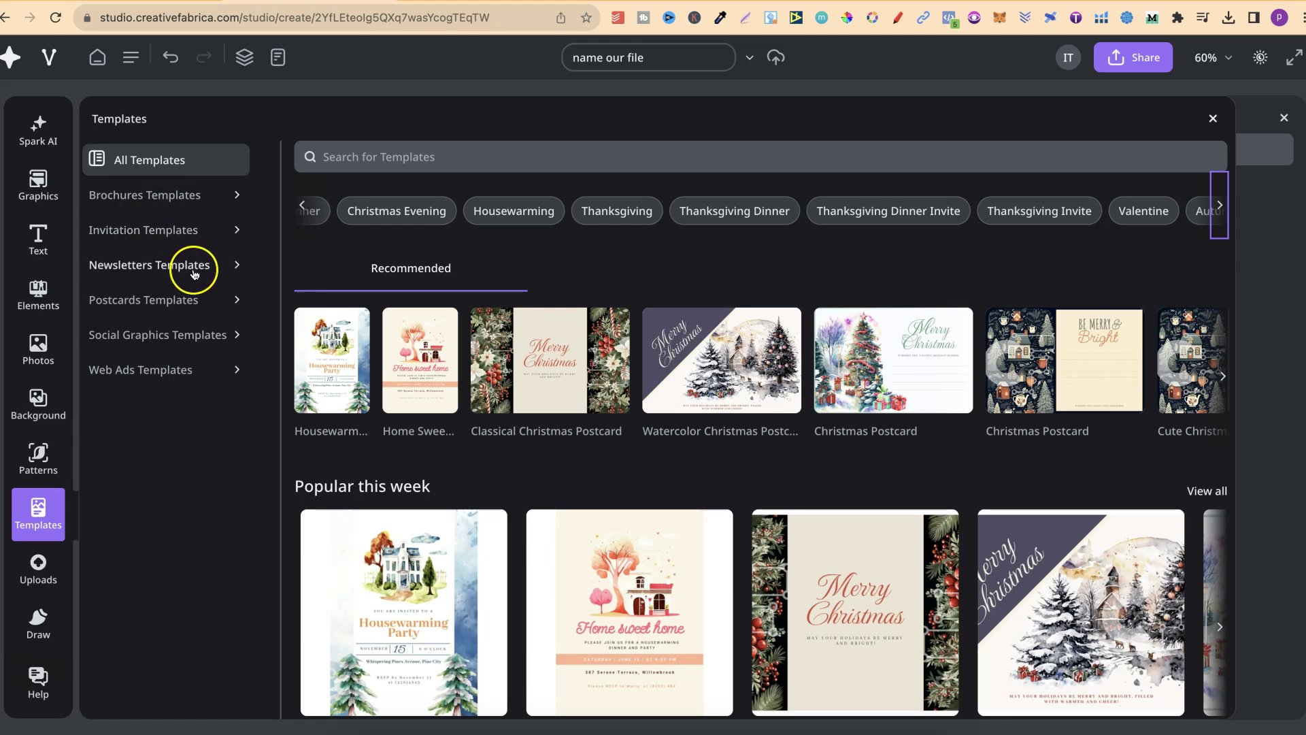
click(167, 337)
click(213, 343)
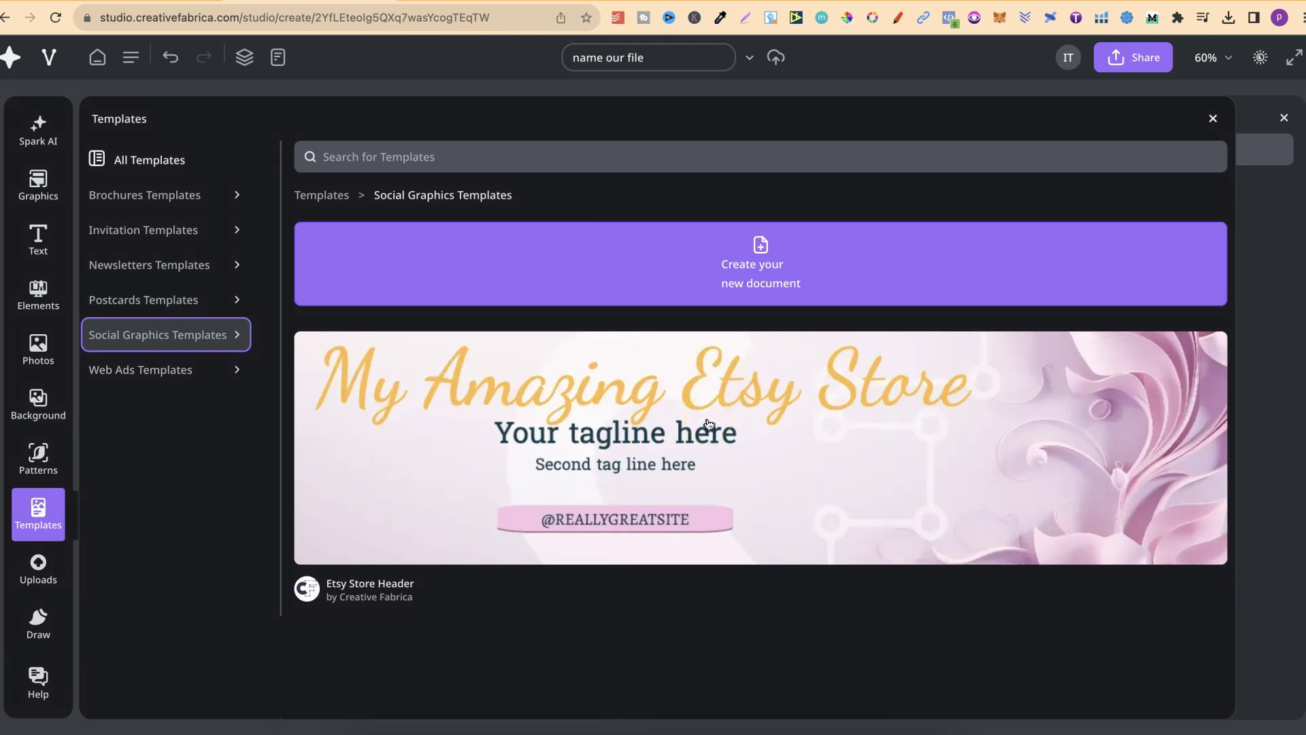
Step: Check Uploads and cancel a file upload, view the Draw tools, then open Chat with Genie
click(46, 574)
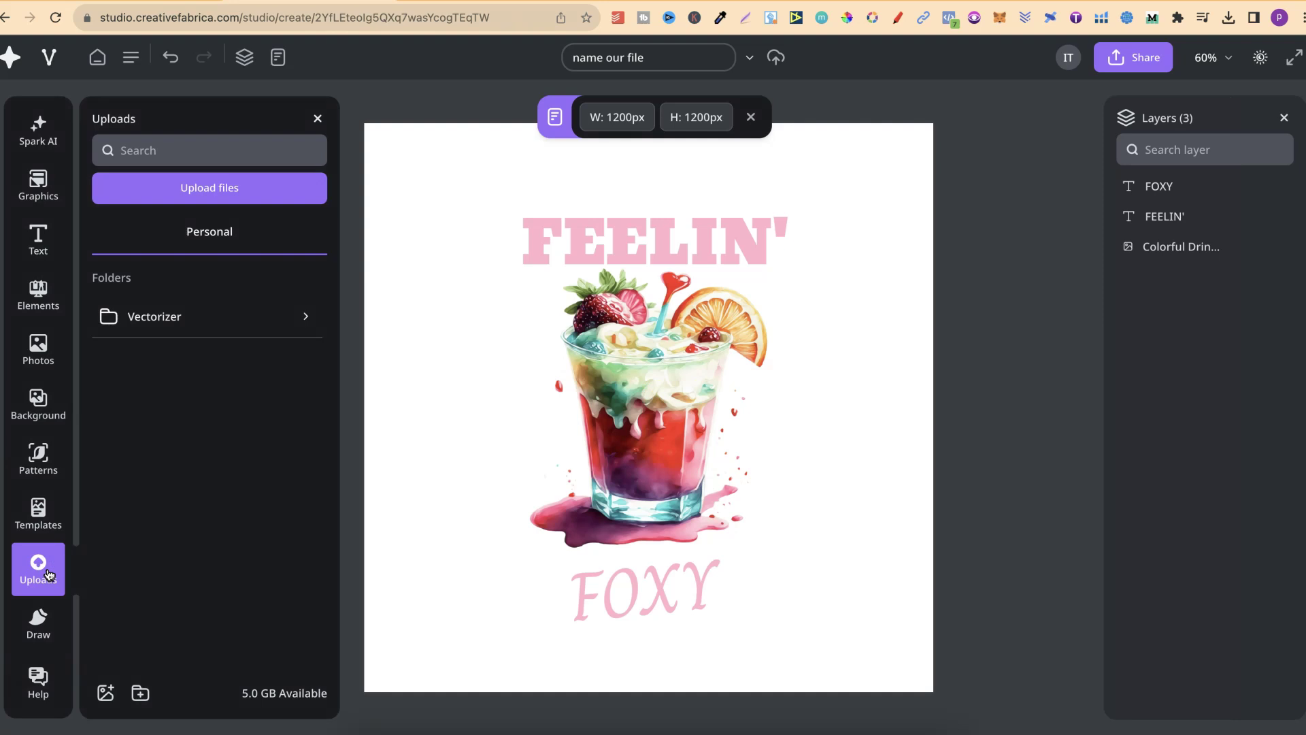
click(222, 198)
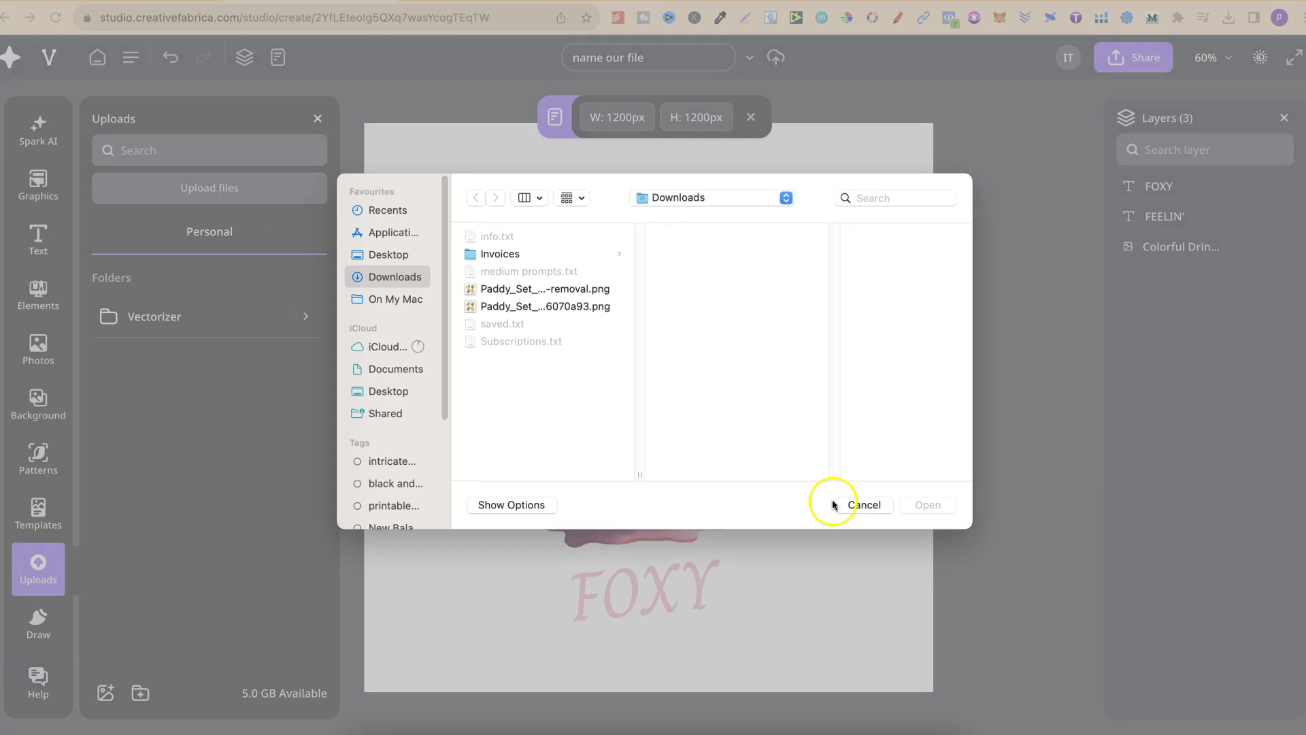
click(877, 504)
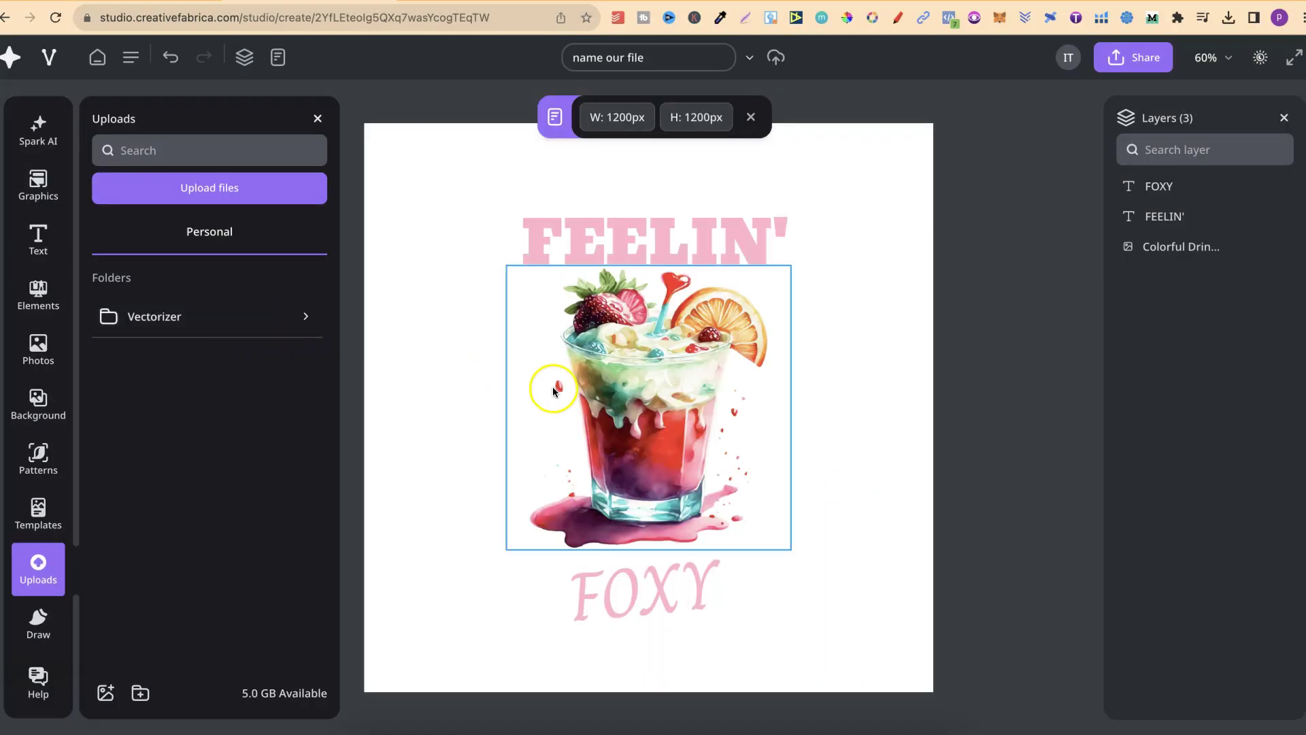
click(39, 623)
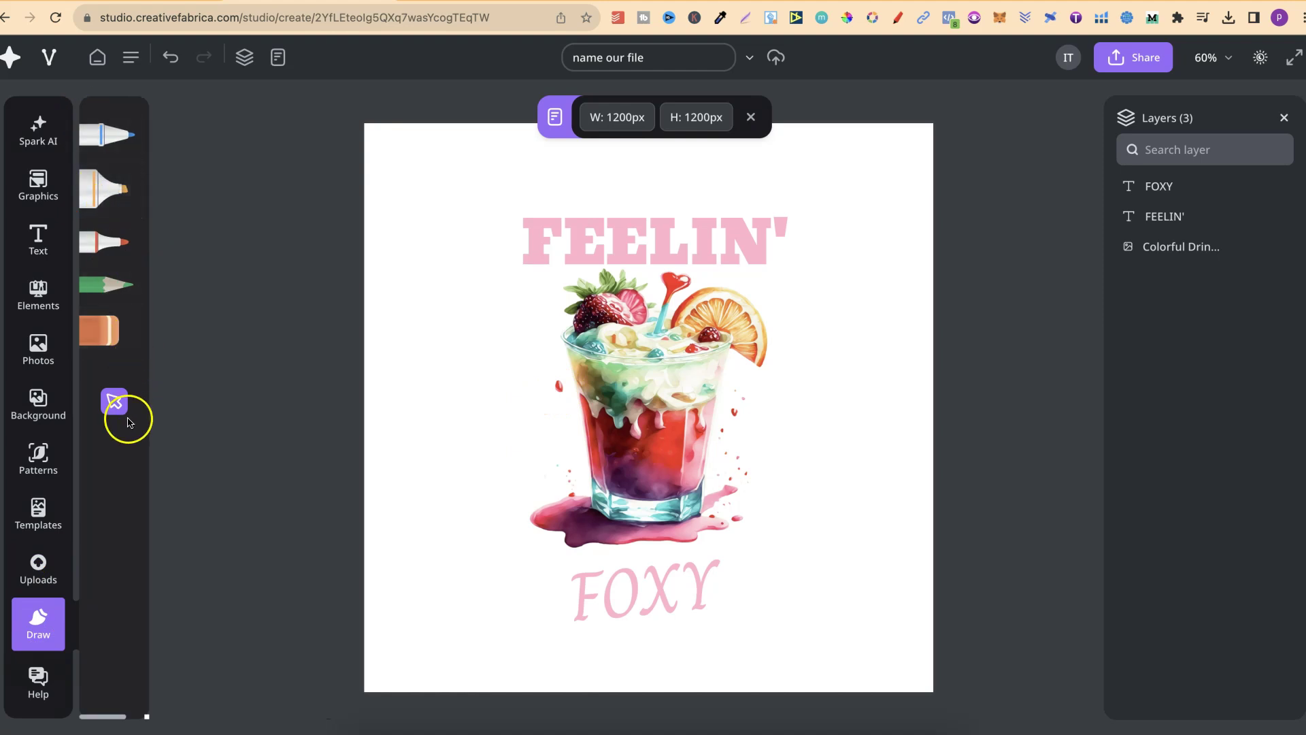
click(49, 693)
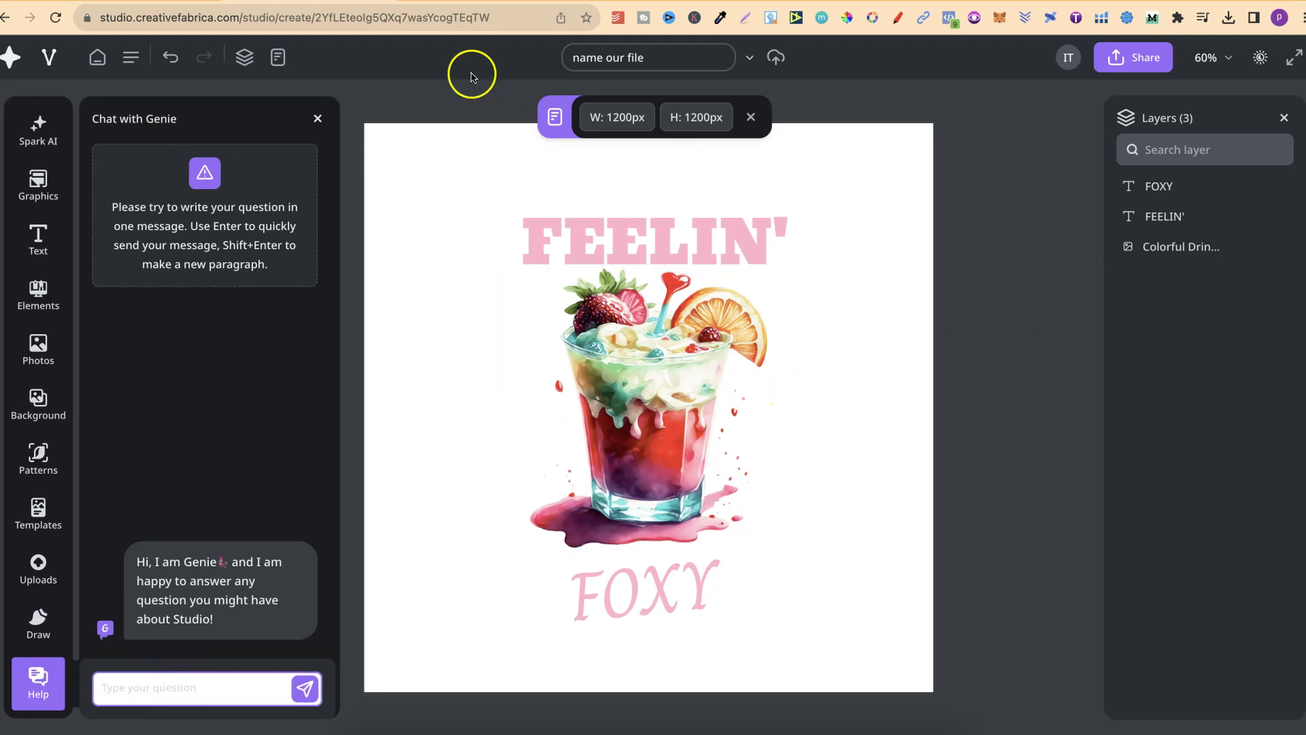
Step: Close the Genie chat, delete the FEELIN' text layer, and lock the drink image layer
click(318, 118)
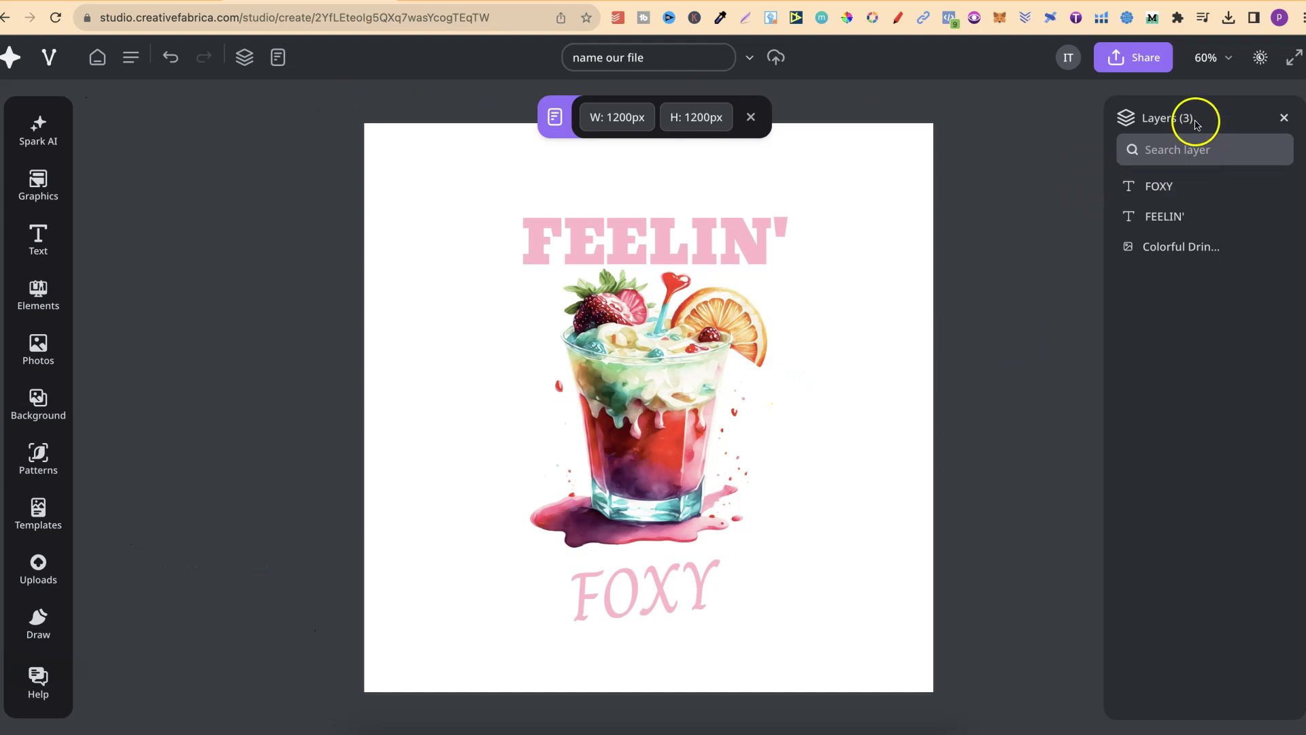
click(1183, 201)
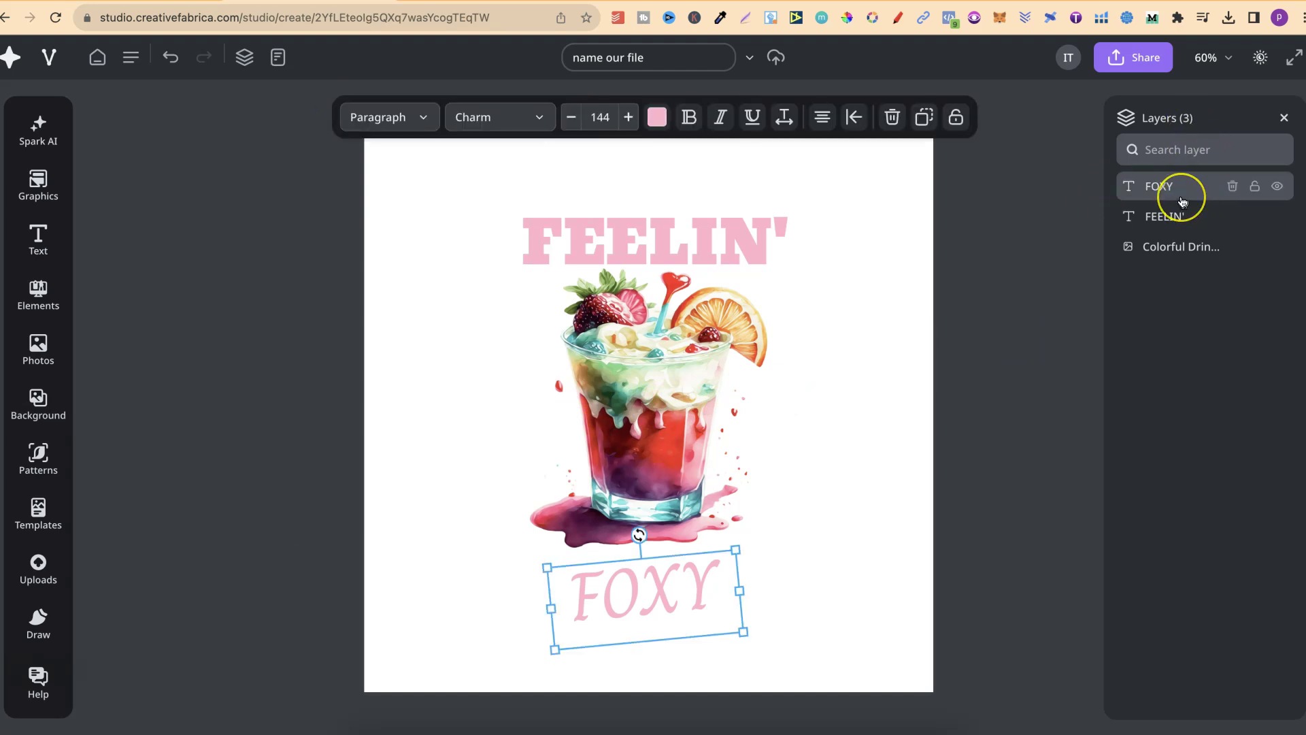
click(1175, 220)
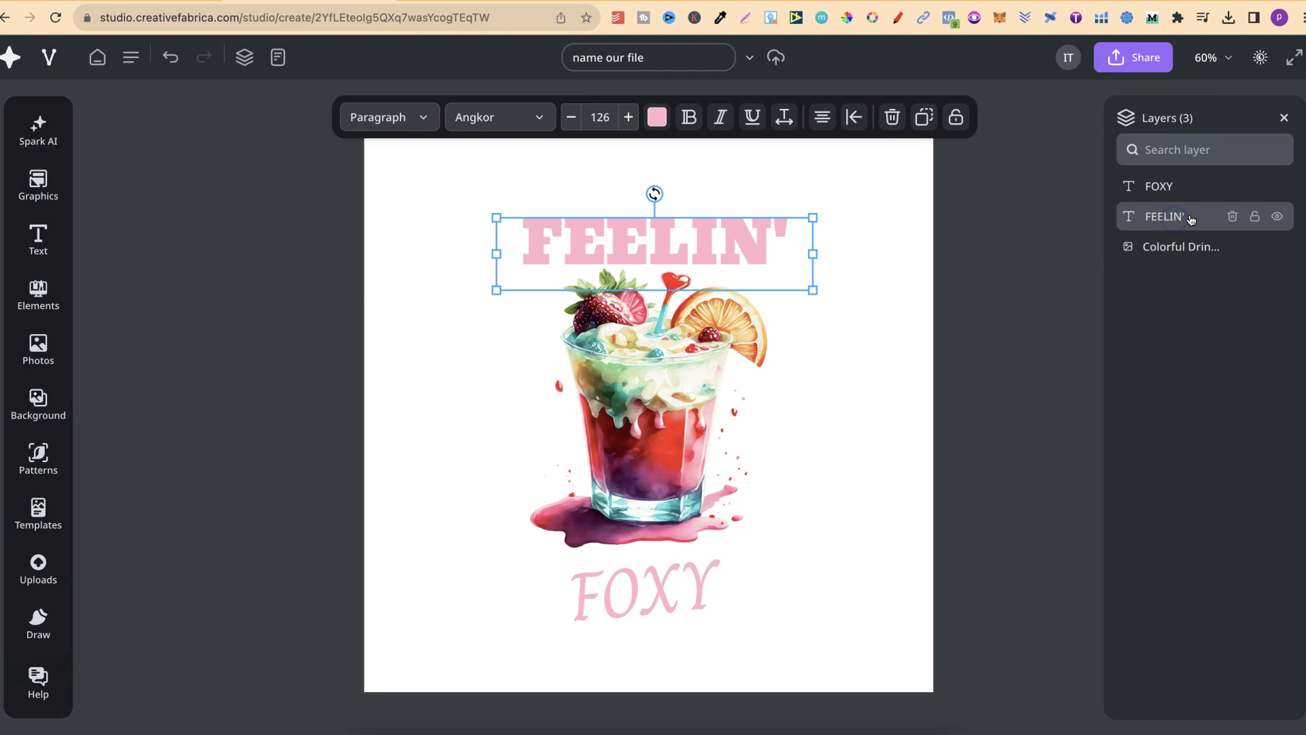
click(1231, 216)
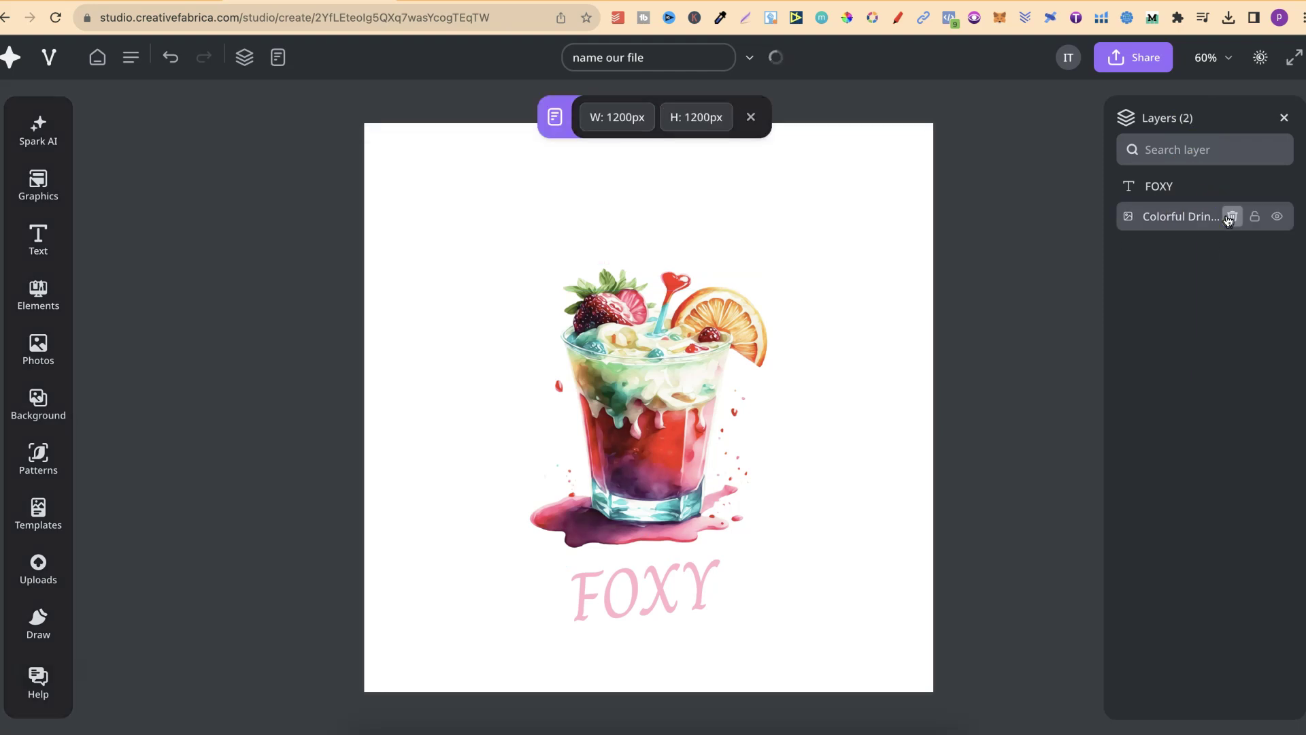
click(1254, 218)
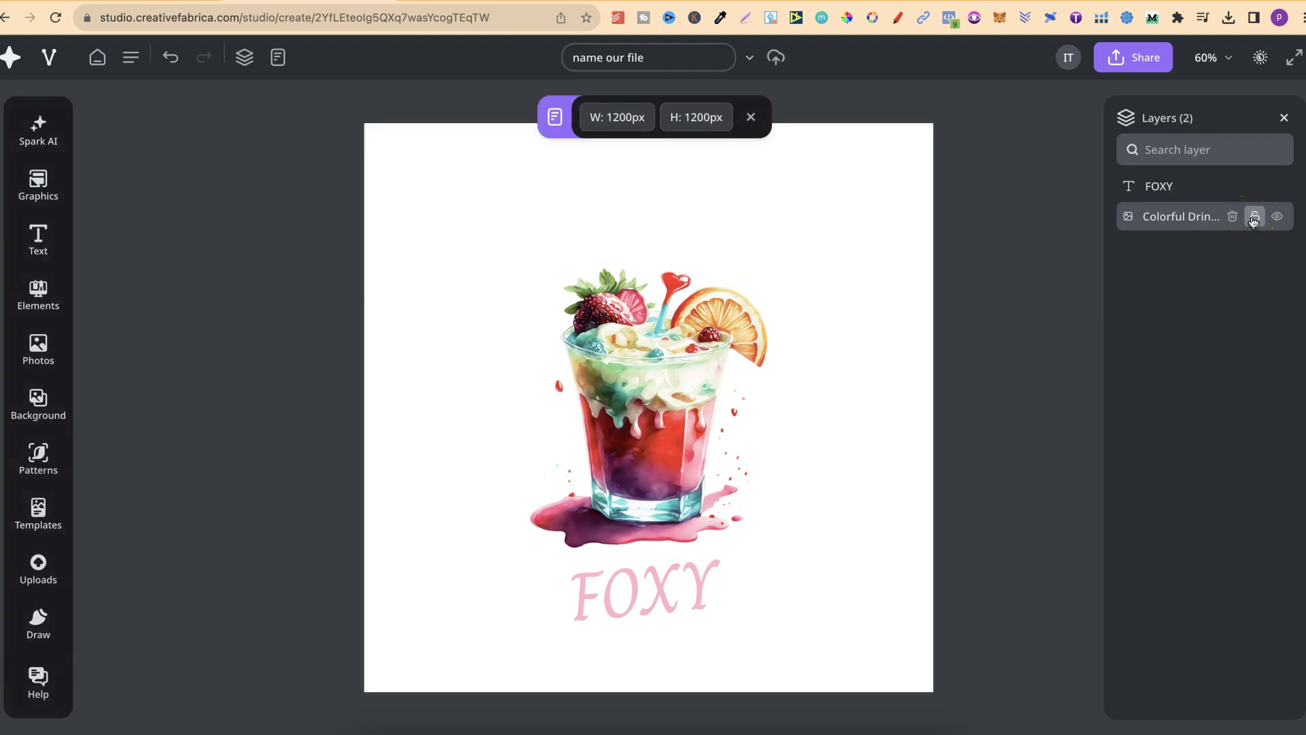
click(1283, 117)
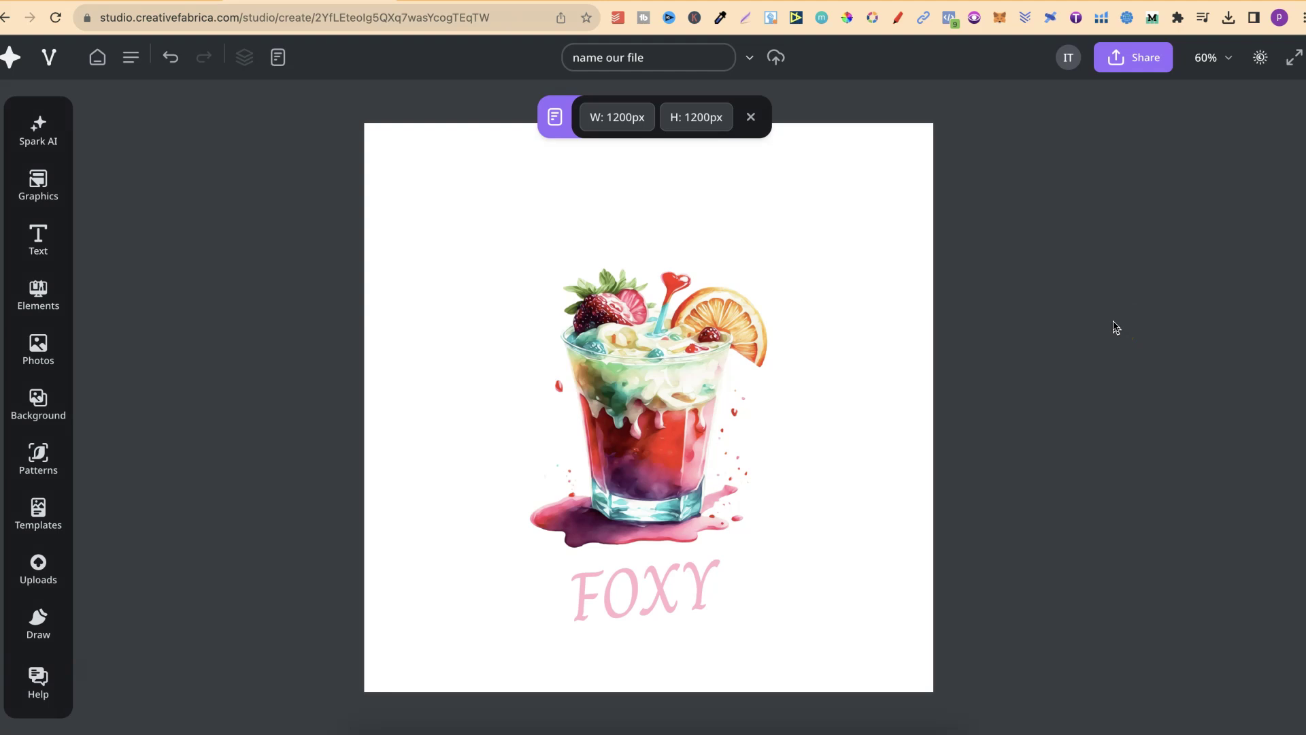
Step: Return to the Studio home page, scroll its cards, then switch to the creativefabrica.com store tab
click(73, 664)
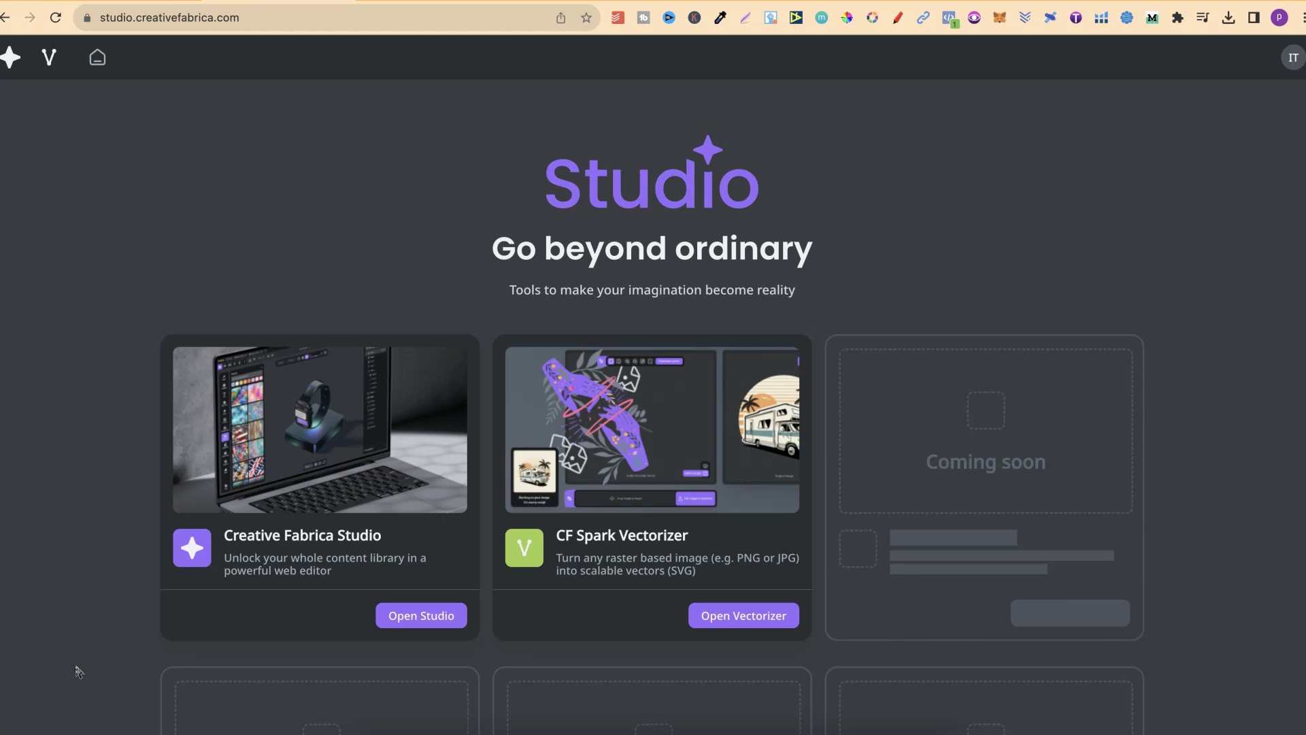
click(394, 59)
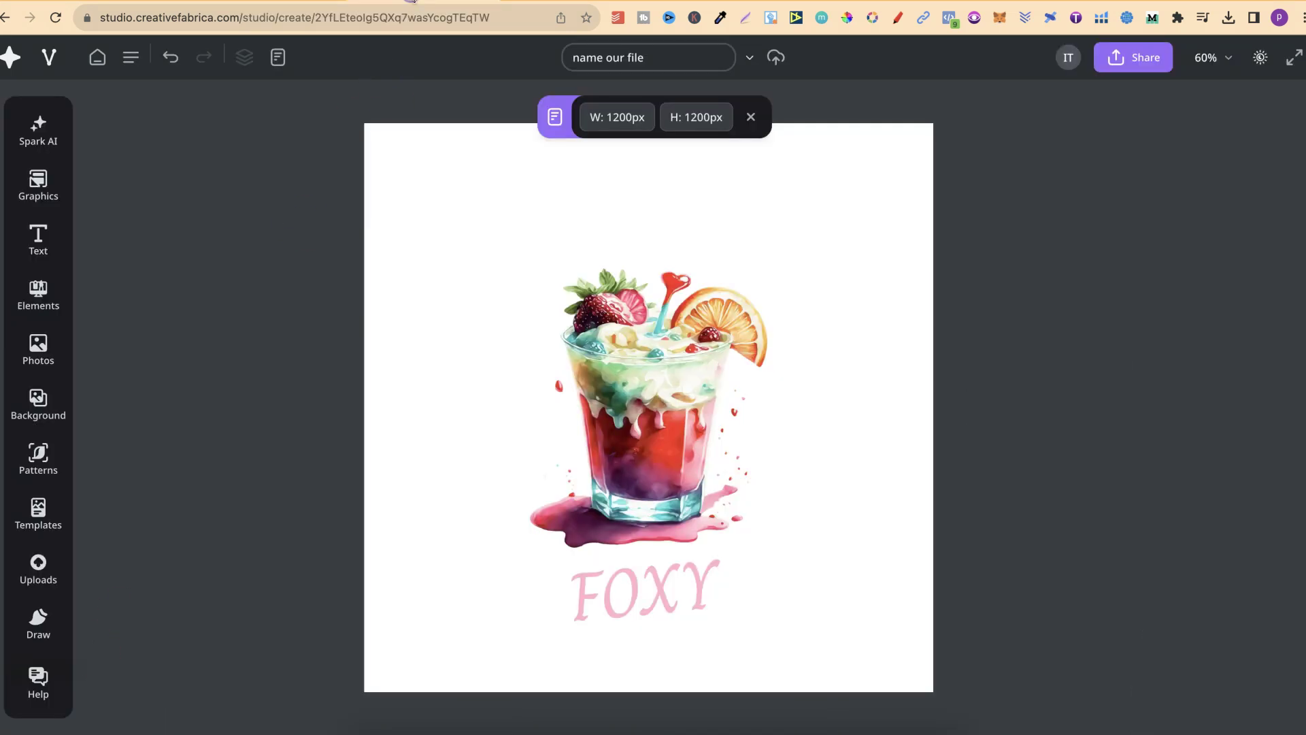
click(236, 262)
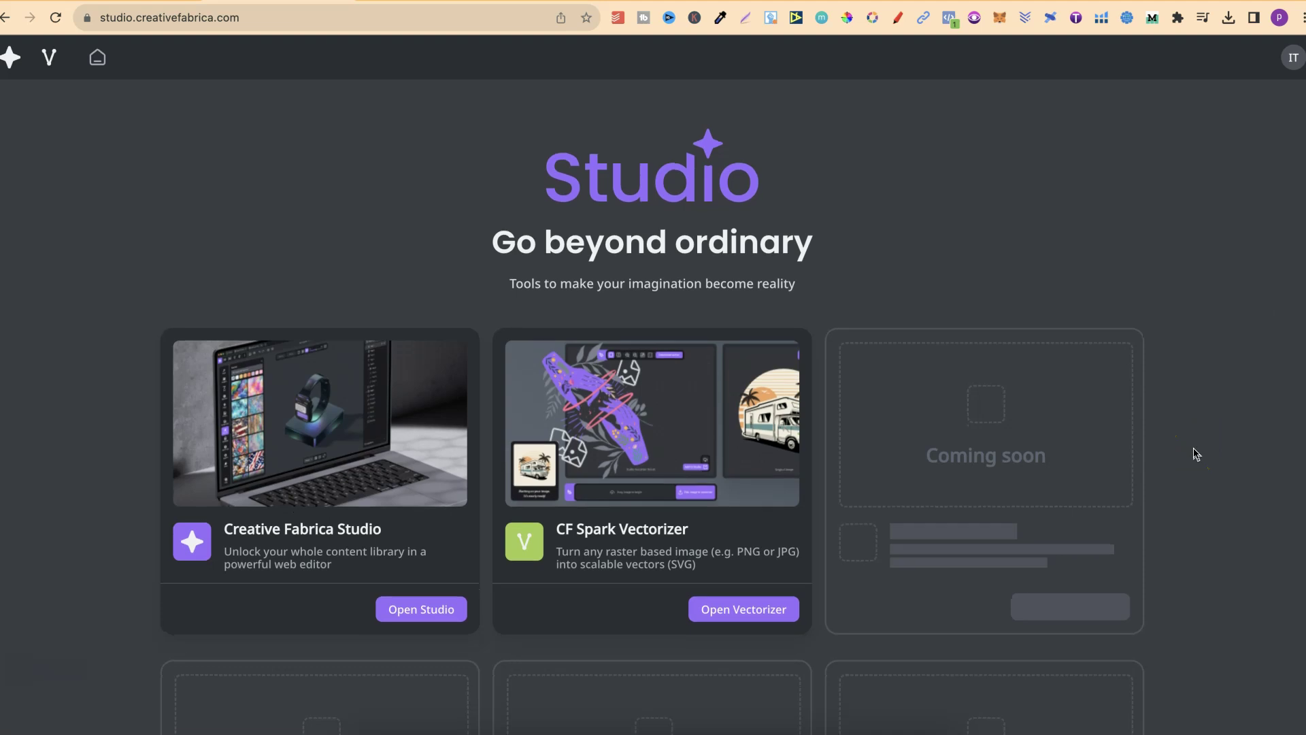
scroll(1193, 447, down, 3)
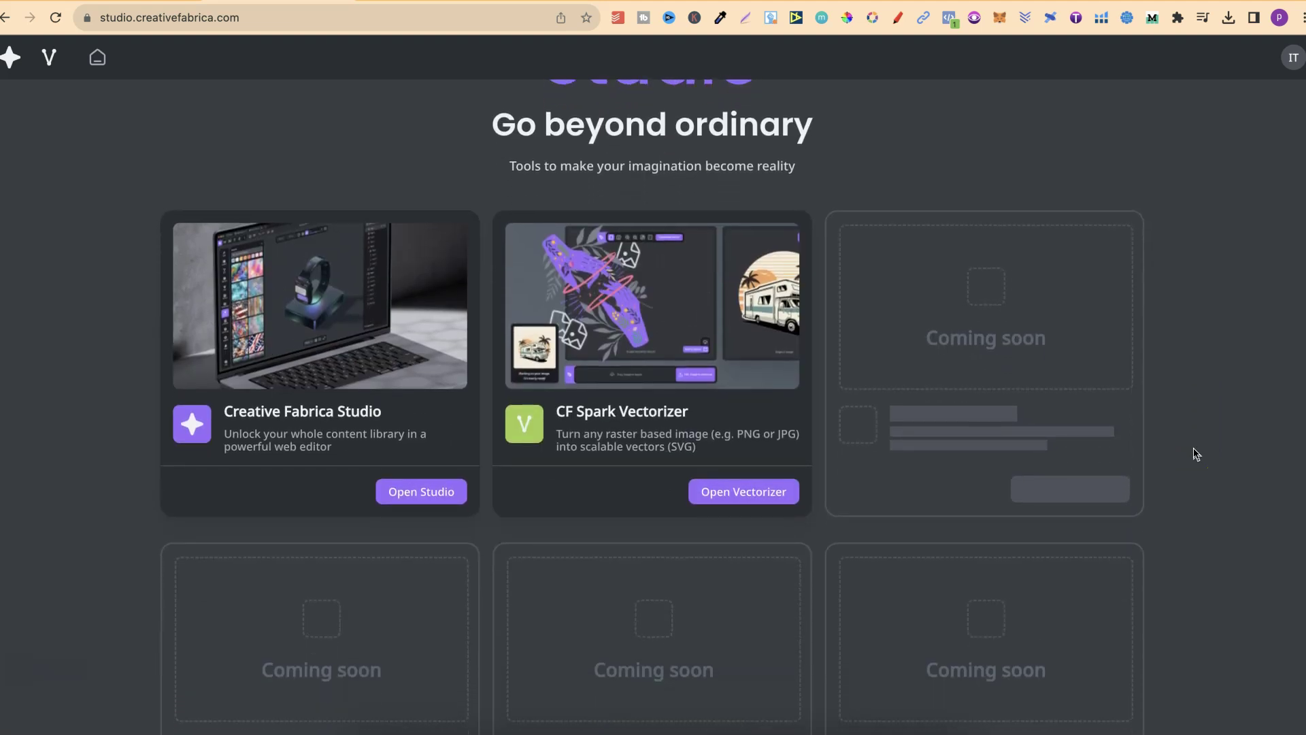
scroll(1194, 449, down, 2)
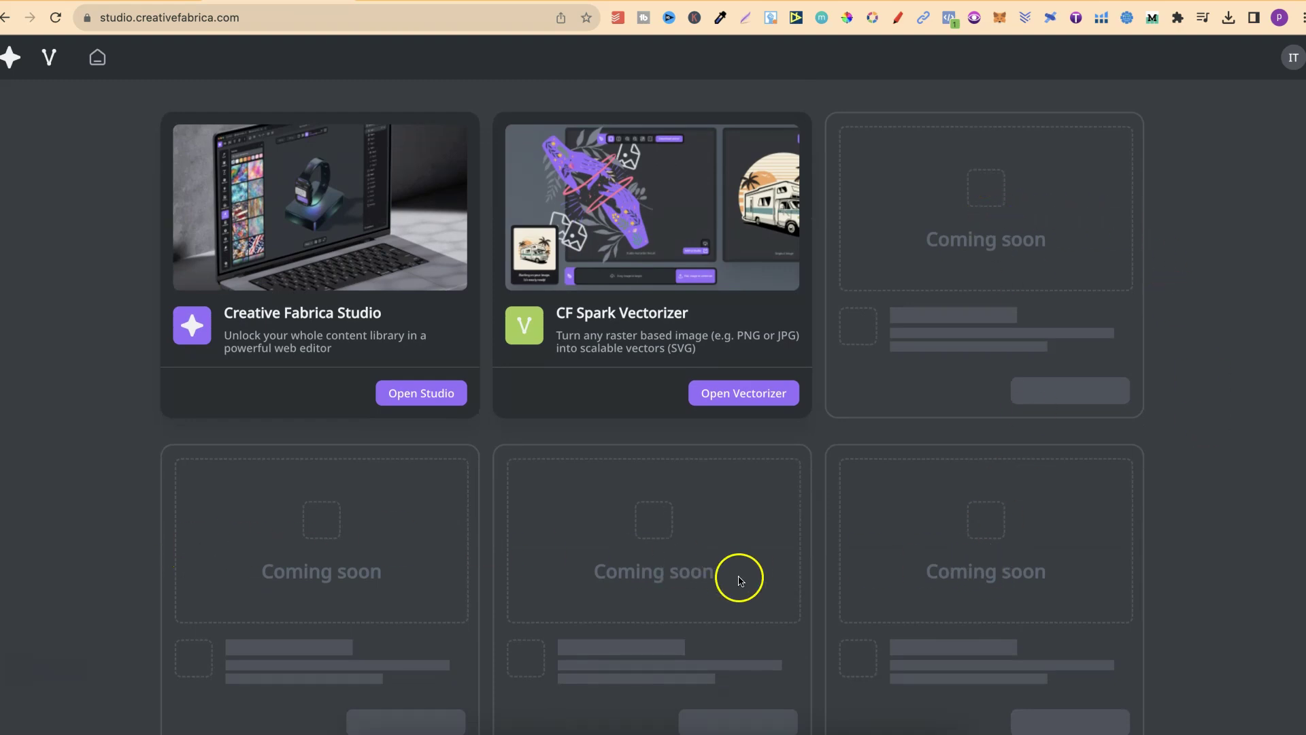
scroll(1248, 316, up, 5)
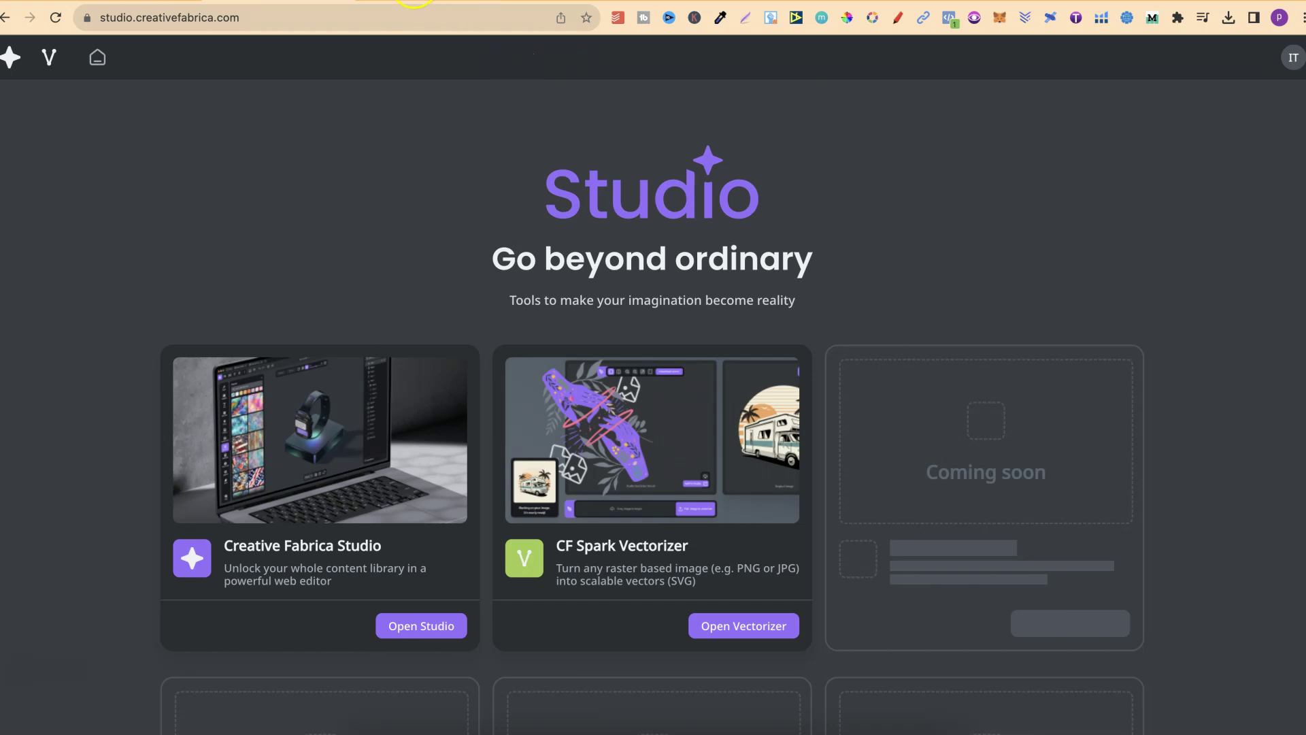
click(573, 1)
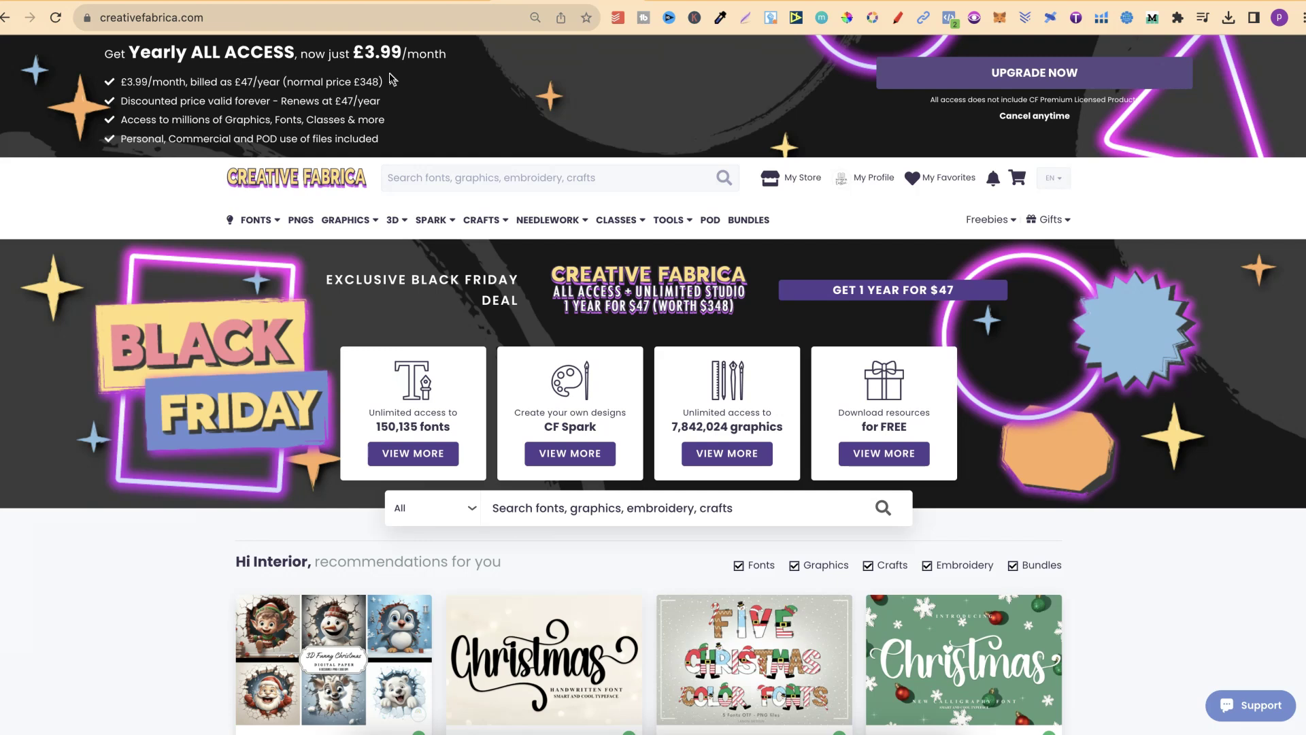
Step: Switch back to the studio.creativefabrica.com tab showing the Studio home page
click(167, 2)
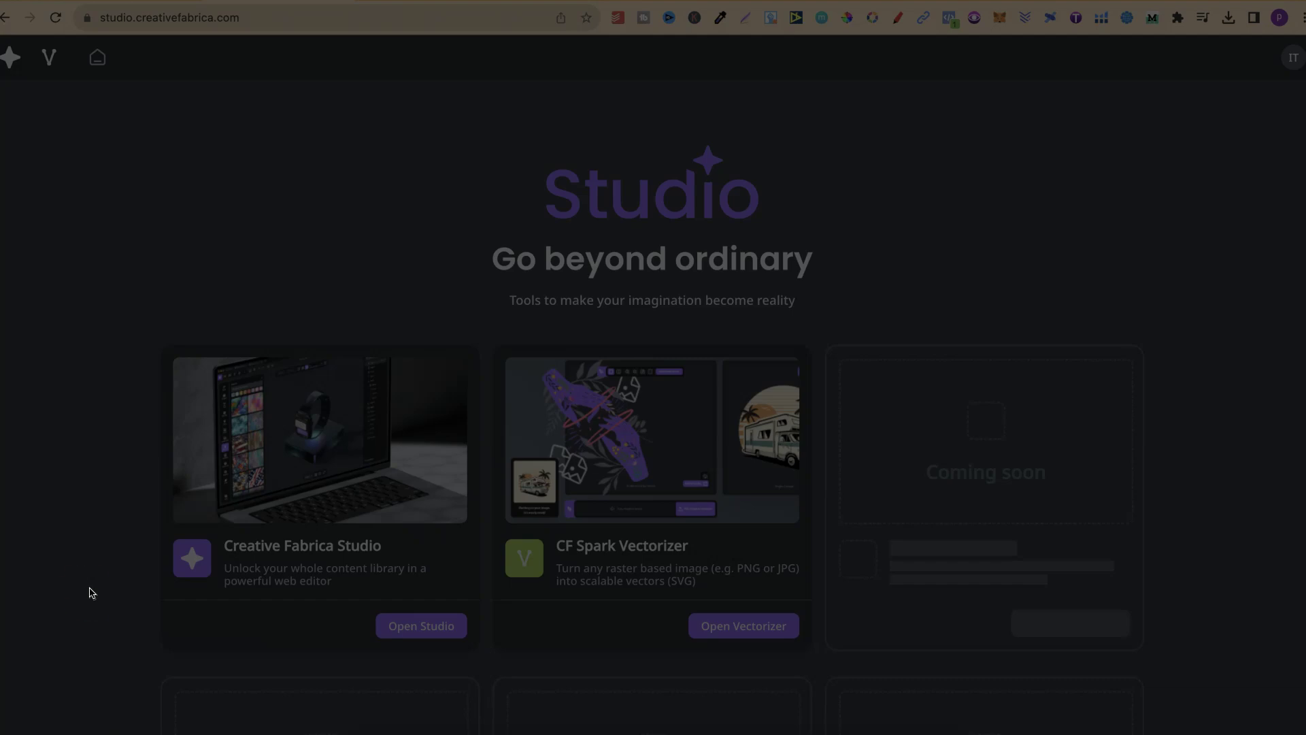
click(88, 593)
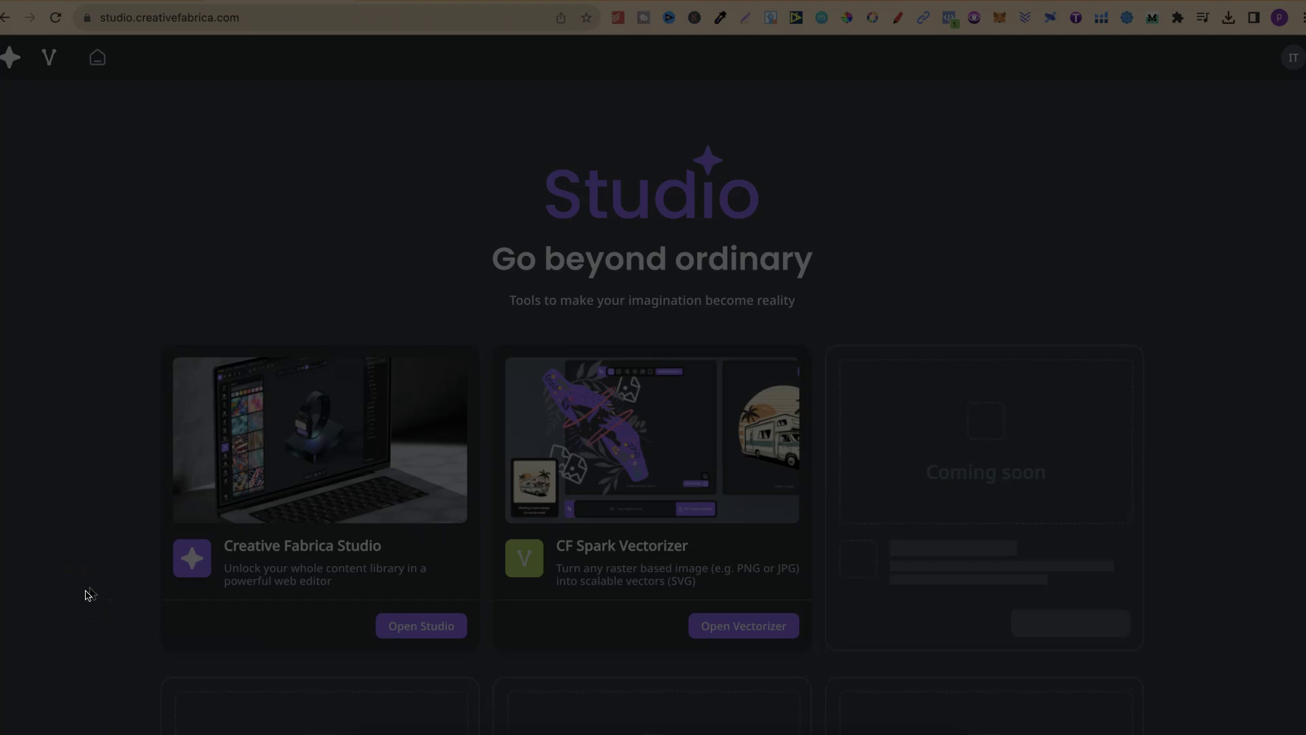